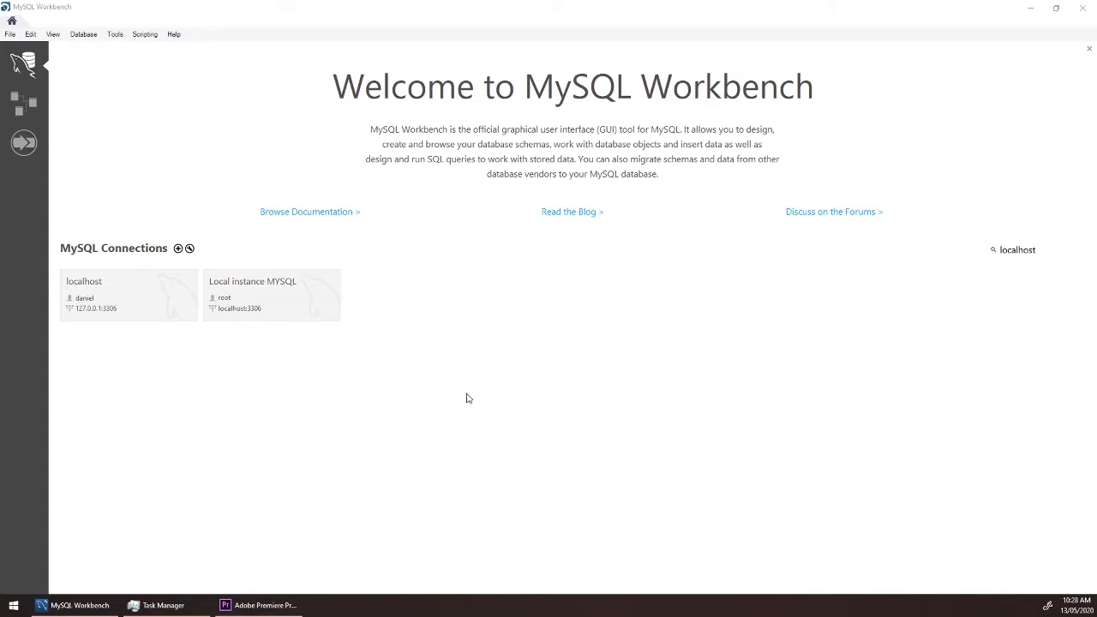
# Step: Try to open the Local instance MYSQL connection
pyautogui.click(232, 296)
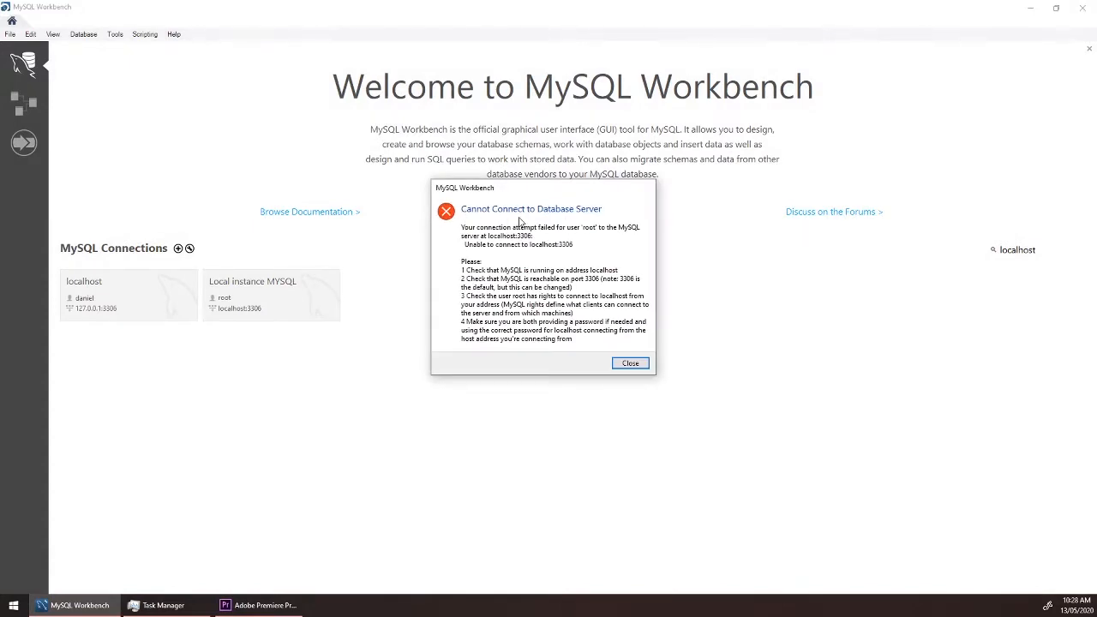
pyautogui.click(624, 364)
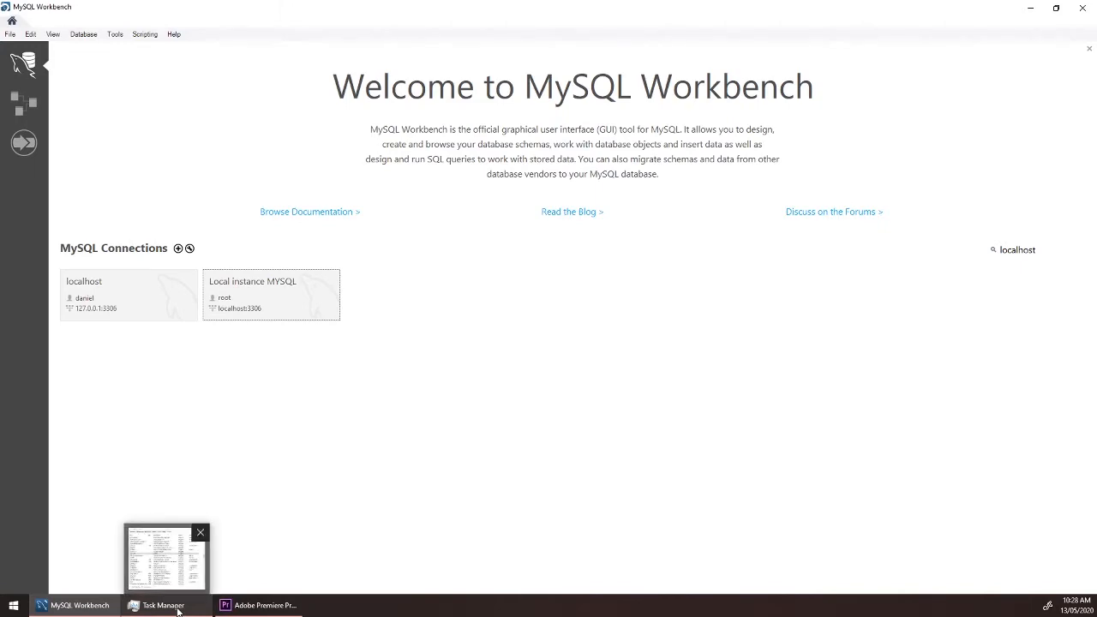
# Step: Start the MYSQL service from Task Manager's services list, and minimize Task Manager
pyautogui.rightClick(364, 607)
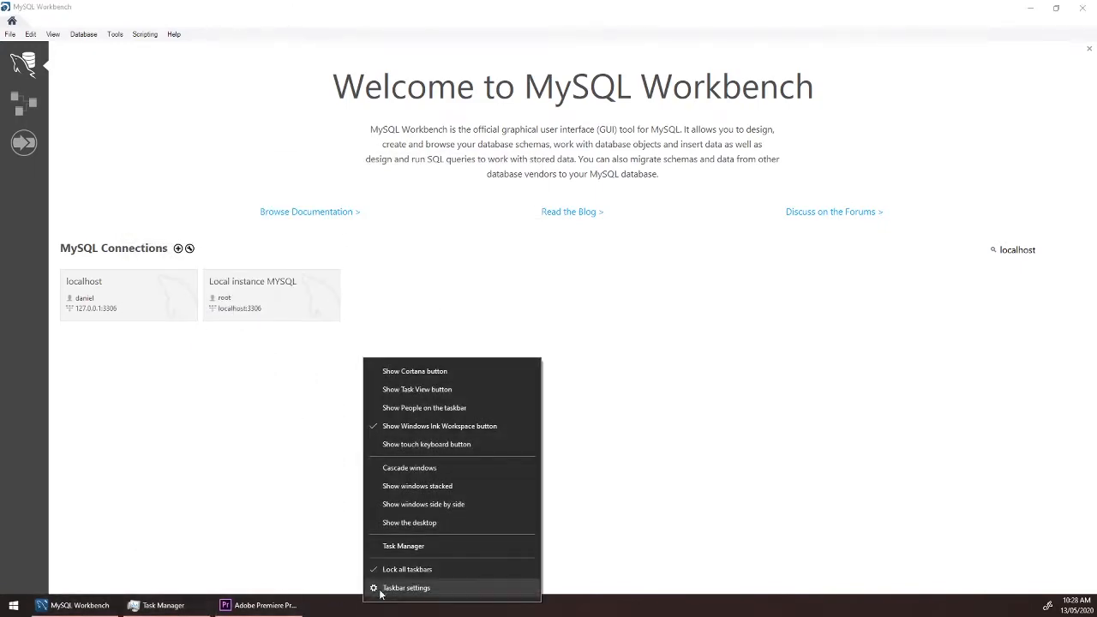
pyautogui.click(413, 546)
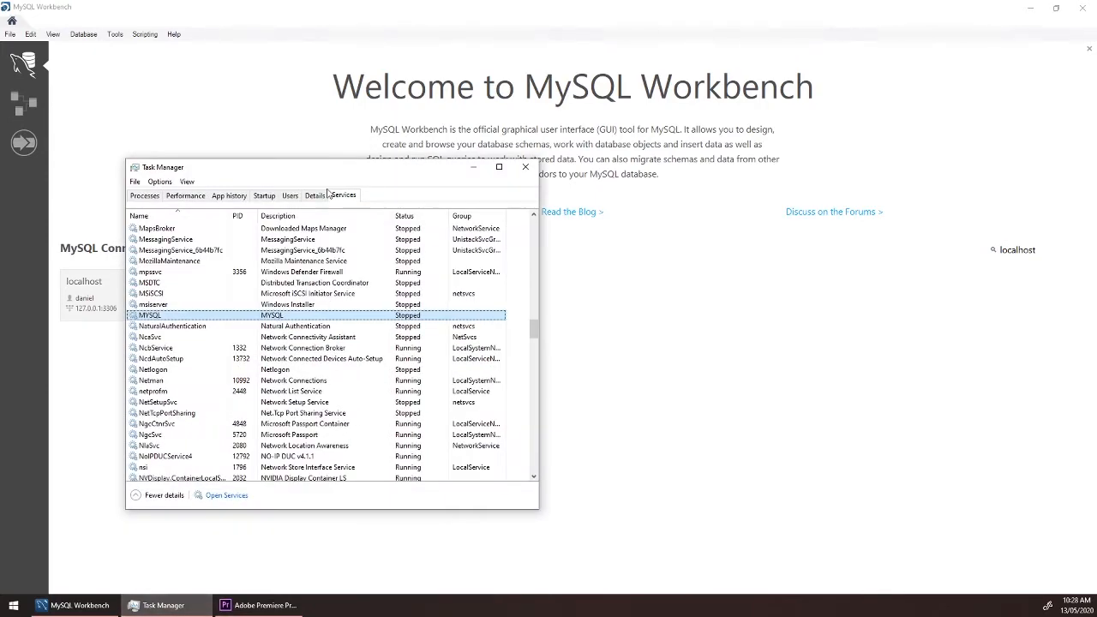
pyautogui.click(345, 196)
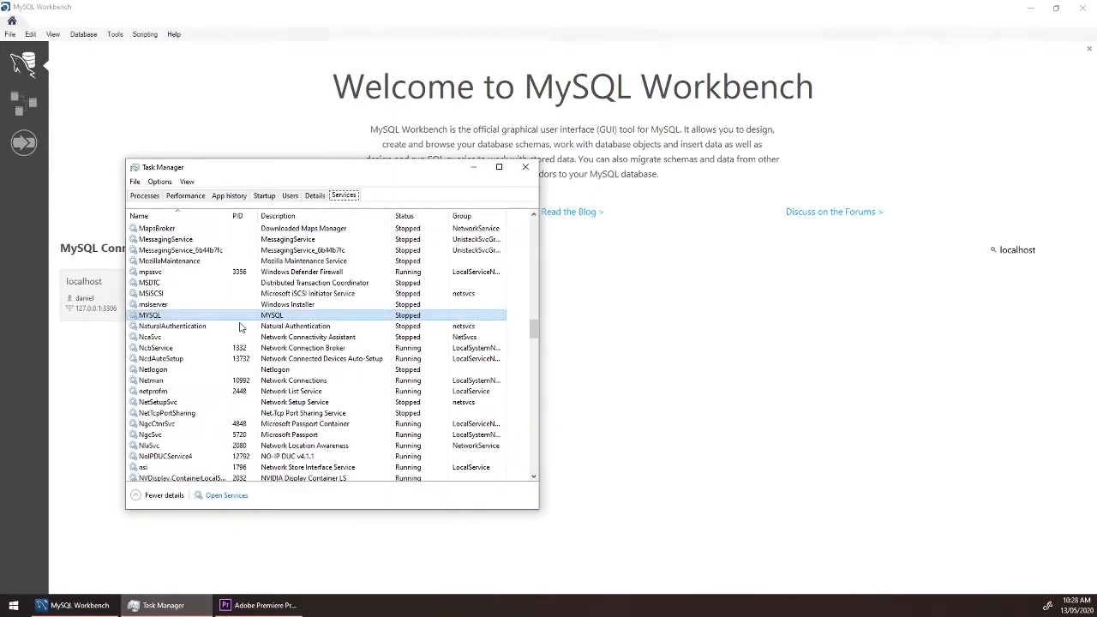
pyautogui.click(145, 316)
pyautogui.rightClick(409, 317)
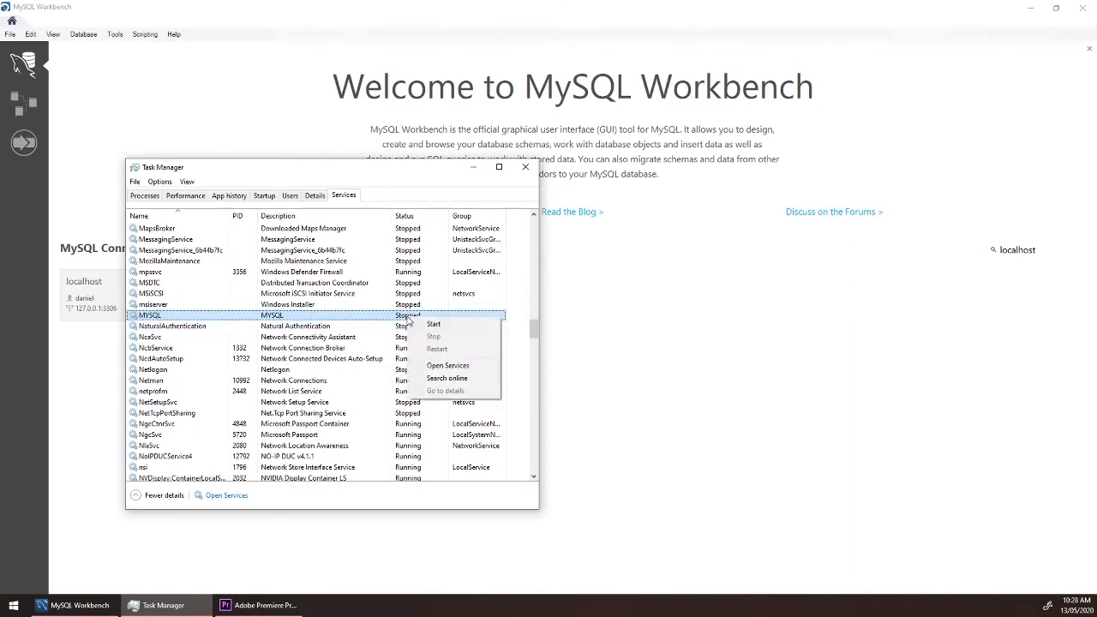
pyautogui.click(433, 323)
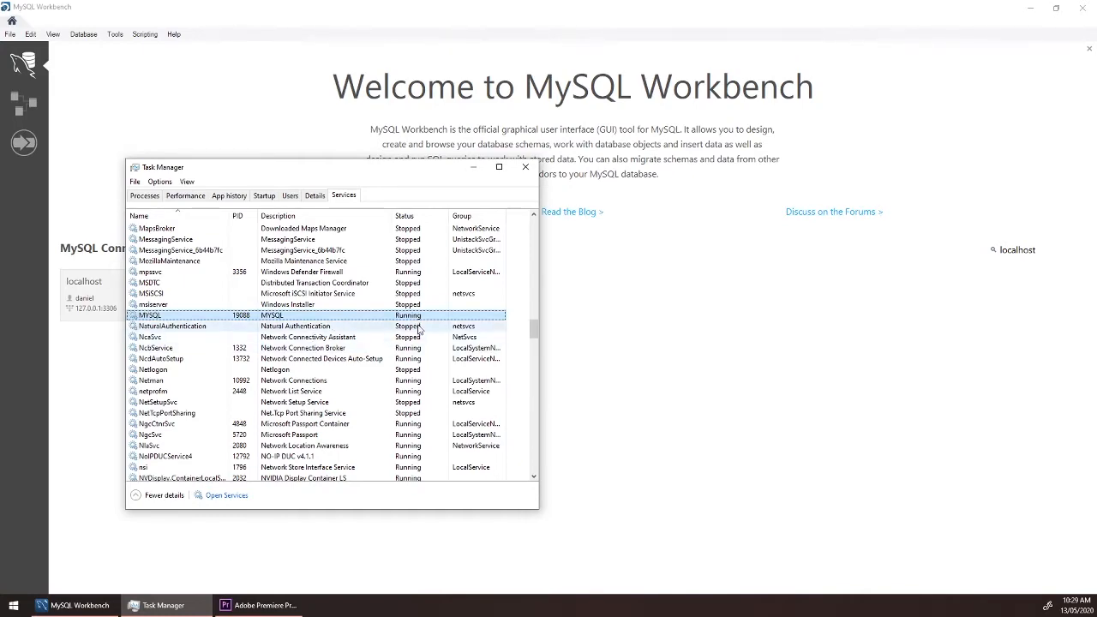
pyautogui.click(472, 166)
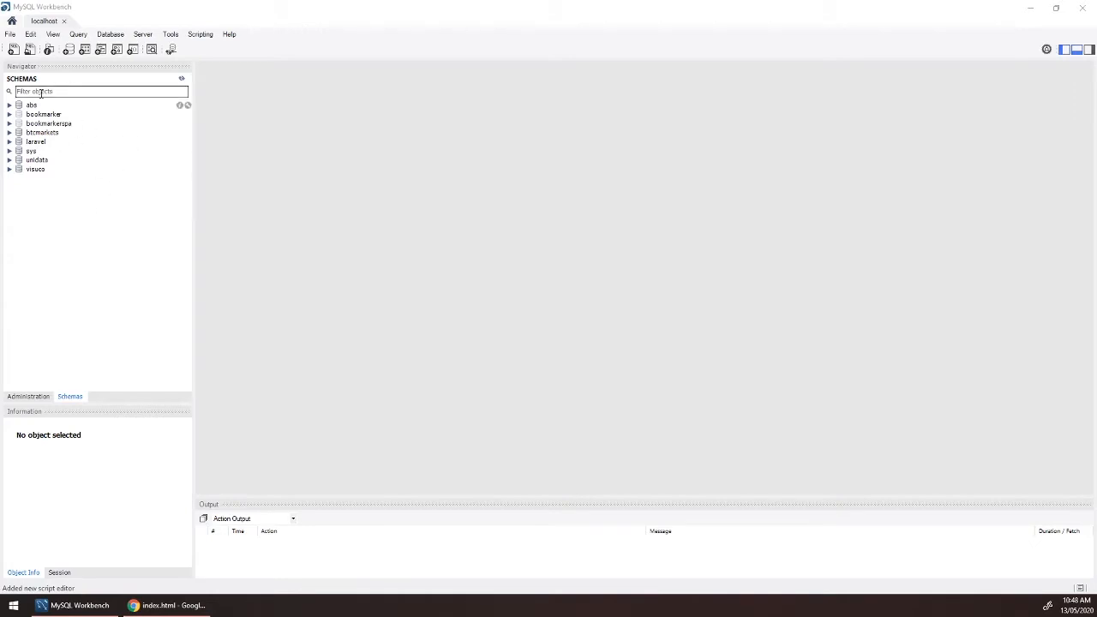
pyautogui.click(55, 39)
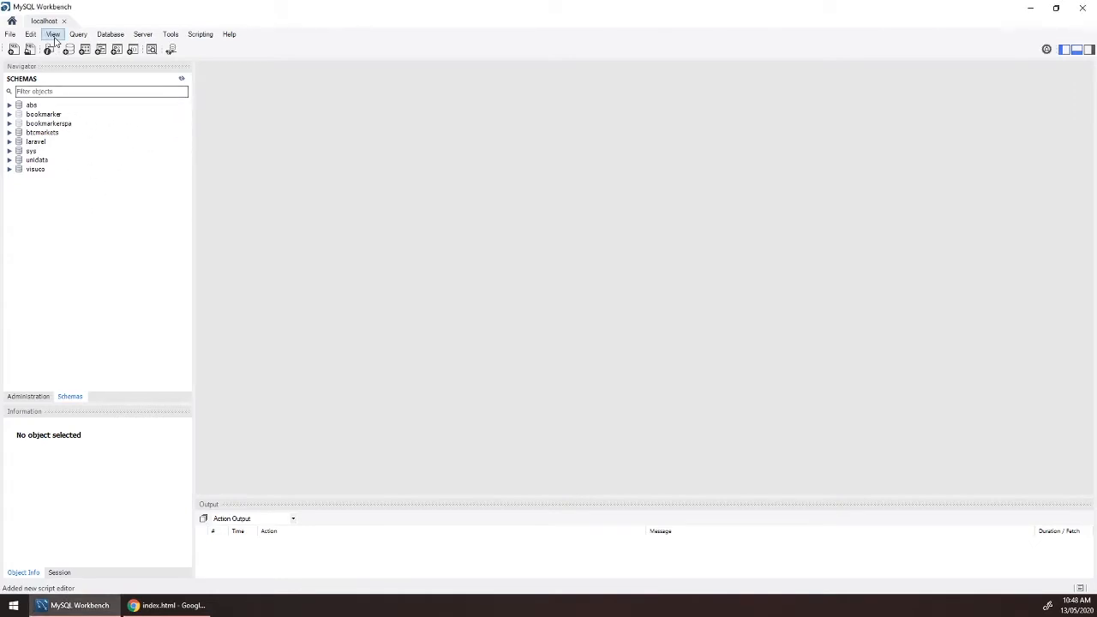
pyautogui.click(55, 39)
pyautogui.moveTo(67, 60)
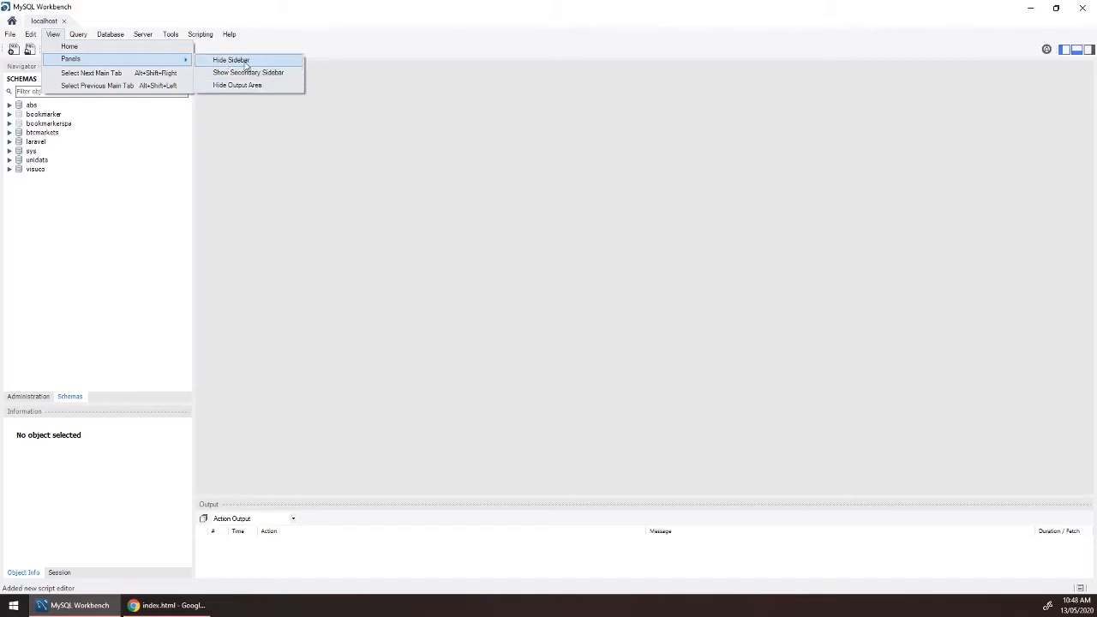
pyautogui.click(67, 178)
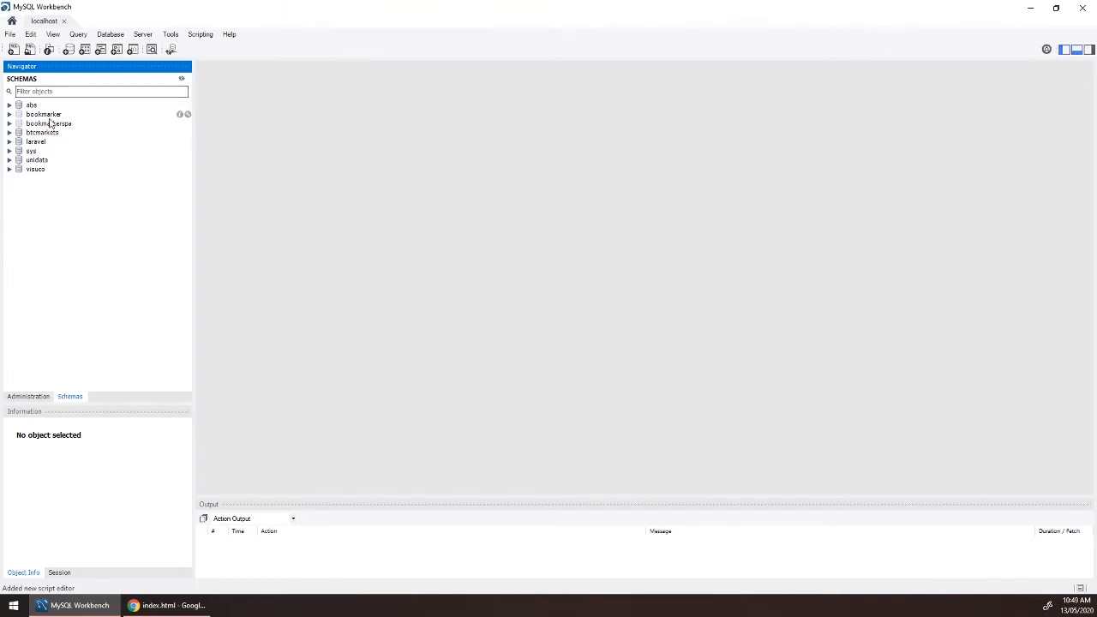
# Step: Examine the tables inside the abs schema and collapse the schema again
pyautogui.click(10, 106)
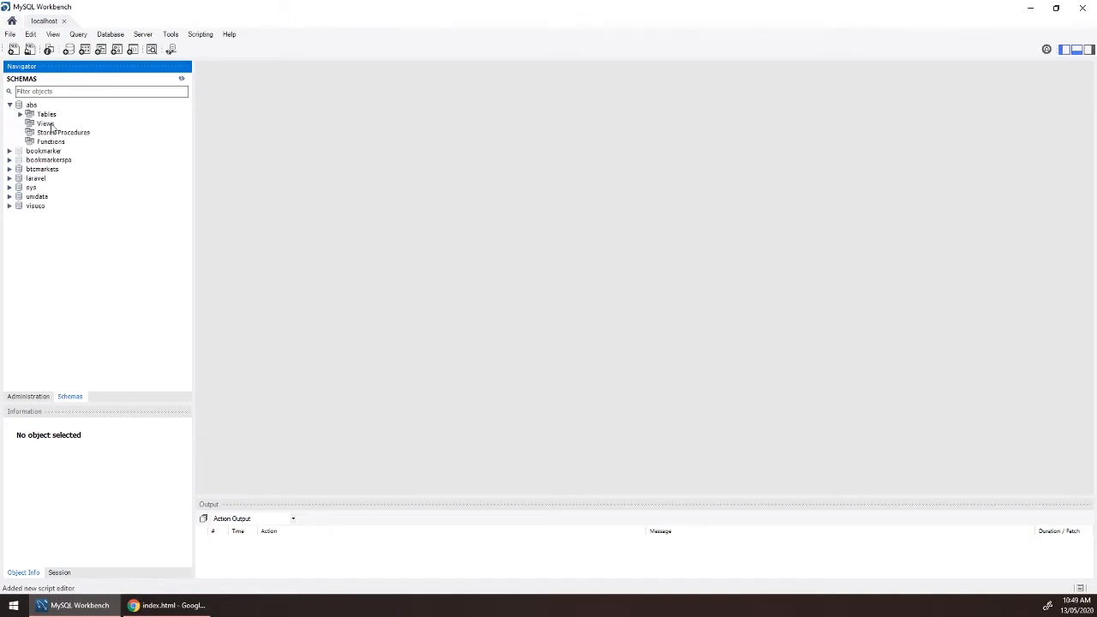
pyautogui.click(21, 114)
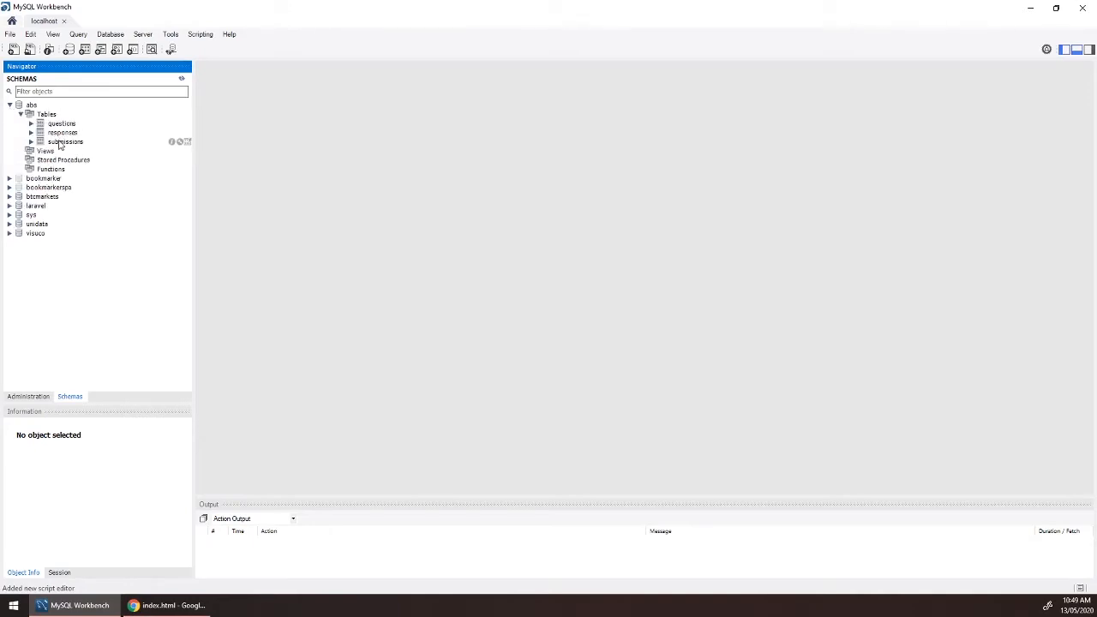
pyautogui.click(10, 106)
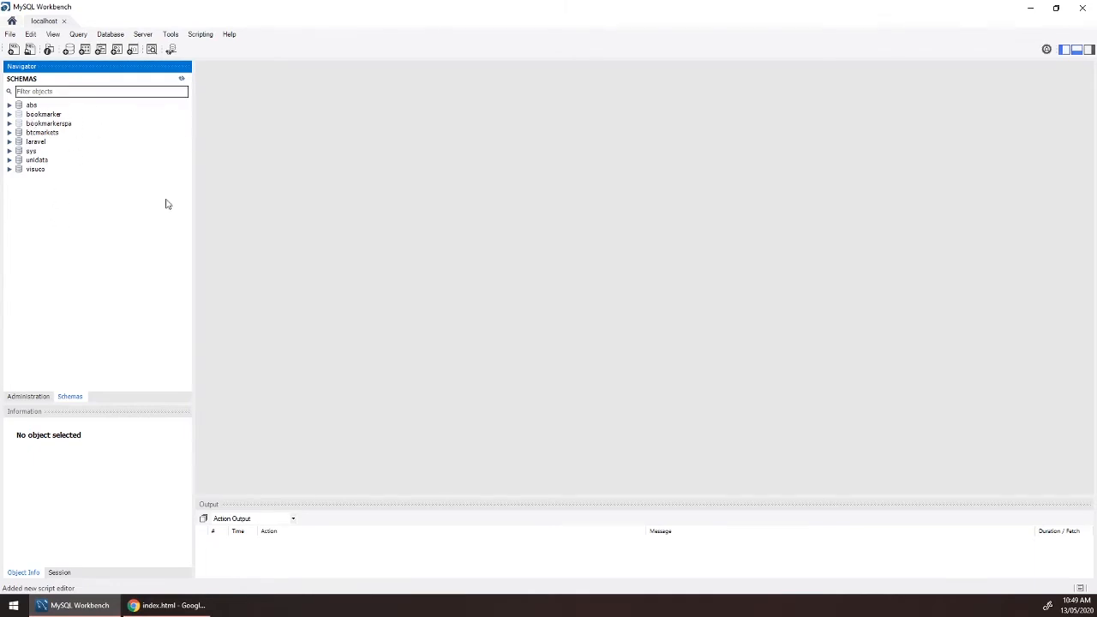
# Step: Set up a new schema named simplesite with the default charset and collation, and generate its SQL script
pyautogui.rightClick(63, 203)
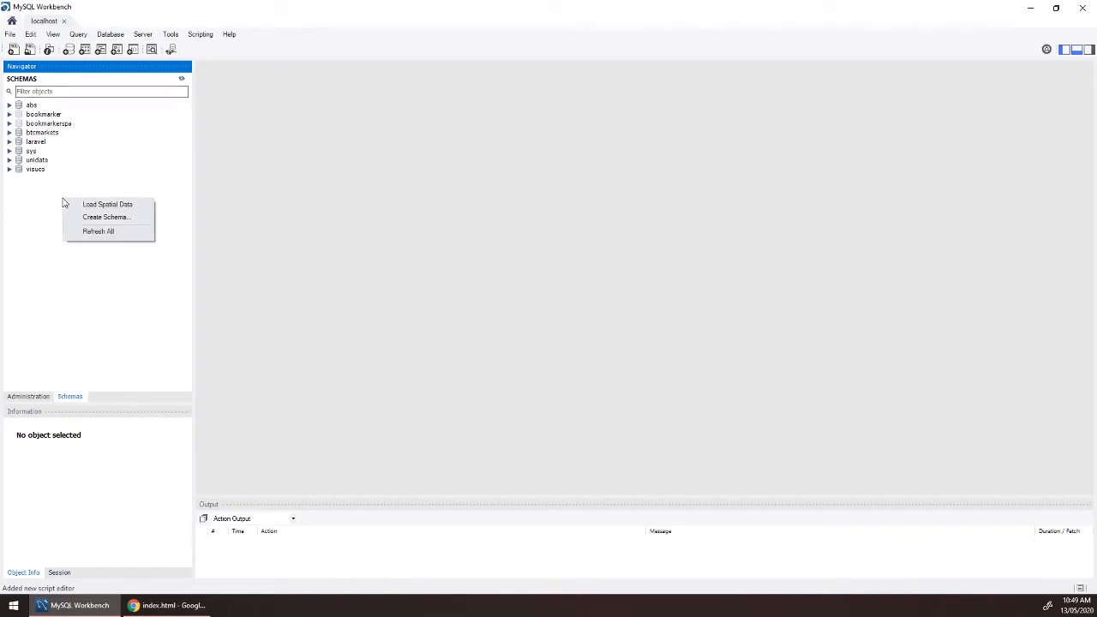
pyautogui.click(98, 218)
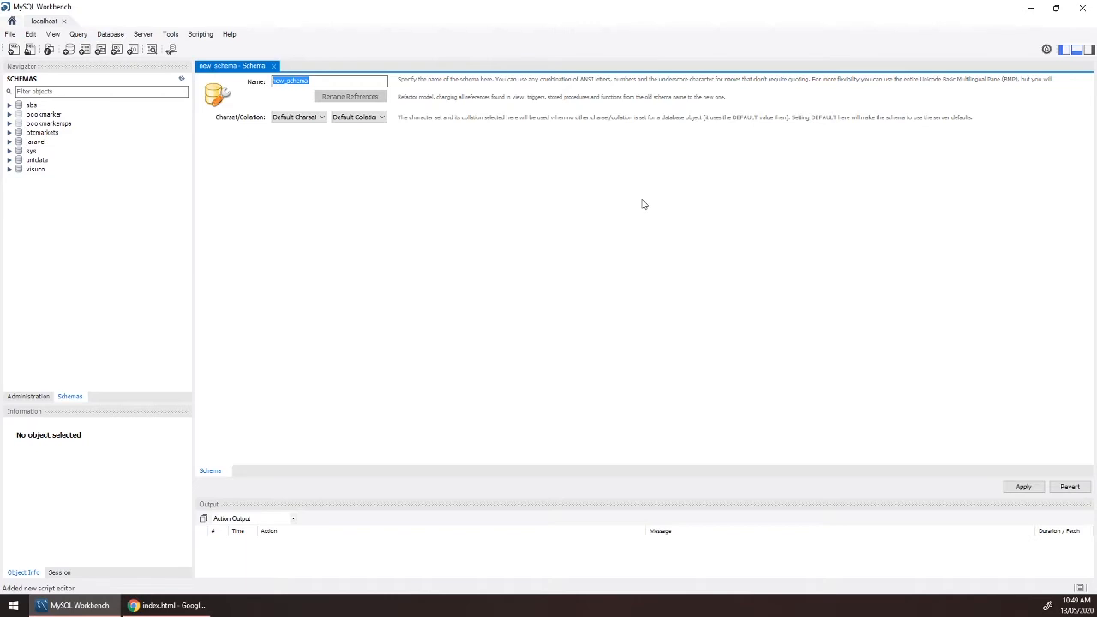
pyautogui.write('simplesite')
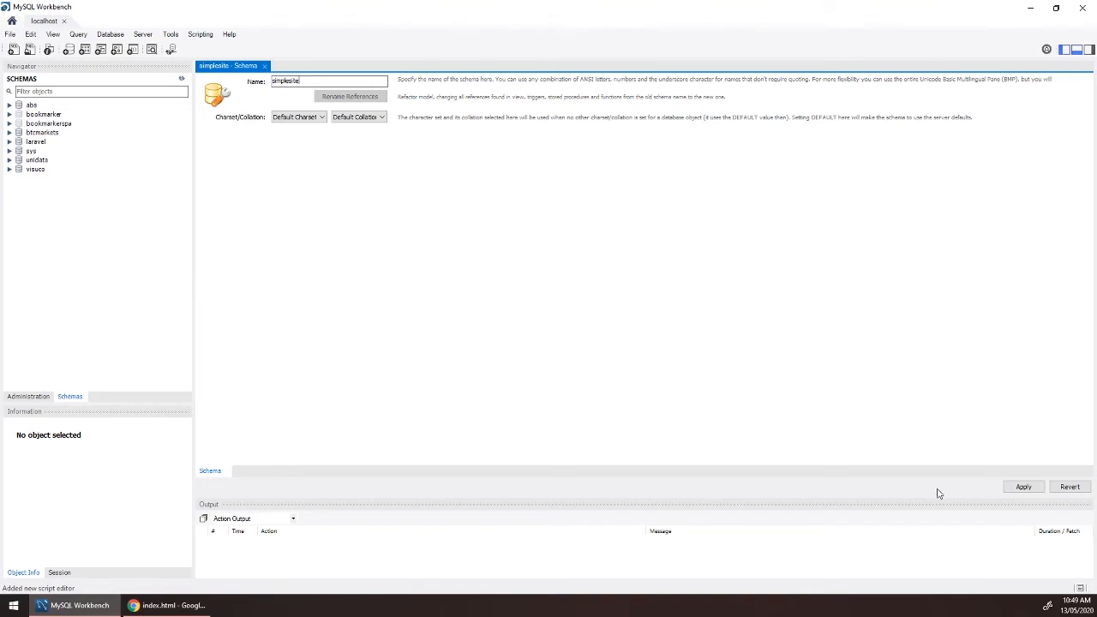
pyautogui.click(1024, 488)
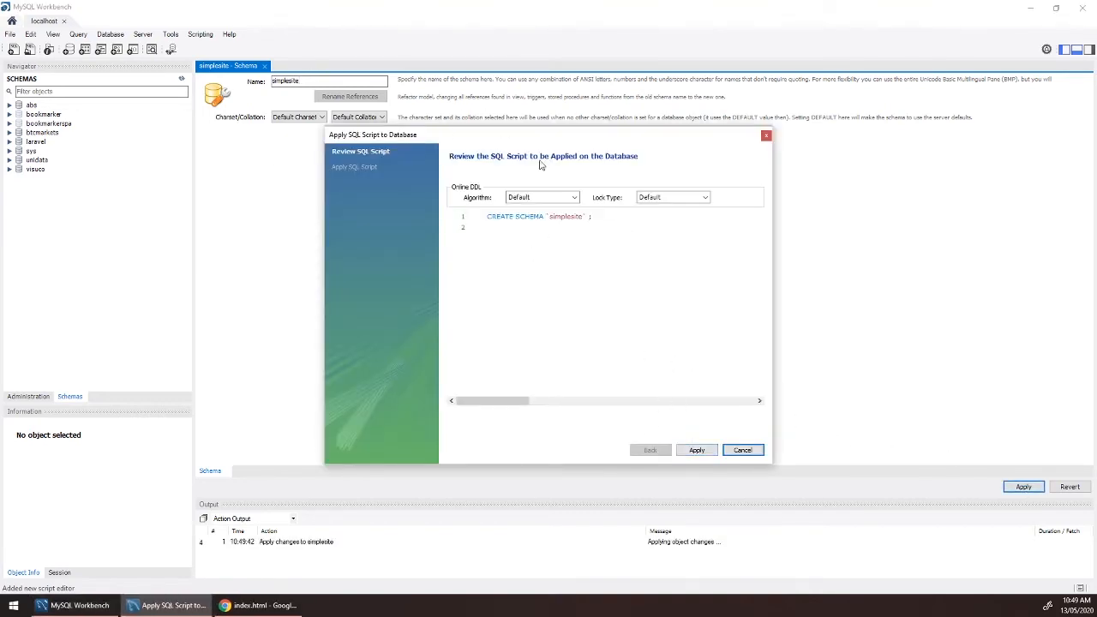
# Step: Review the CREATE SCHEMA statement for simplesite and apply the script to the database
pyautogui.click(597, 257)
pyautogui.click(616, 218)
pyautogui.moveTo(615, 219); pyautogui.dragTo(482, 207)
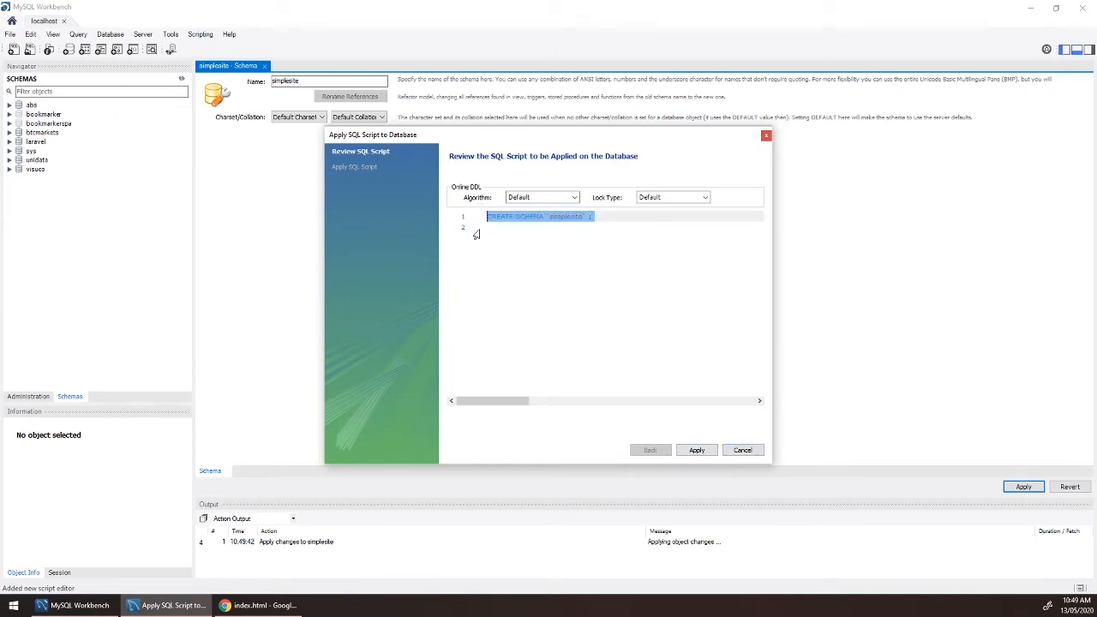
pyautogui.click(641, 233)
pyautogui.moveTo(600, 217); pyautogui.dragTo(474, 222)
pyautogui.click(555, 219)
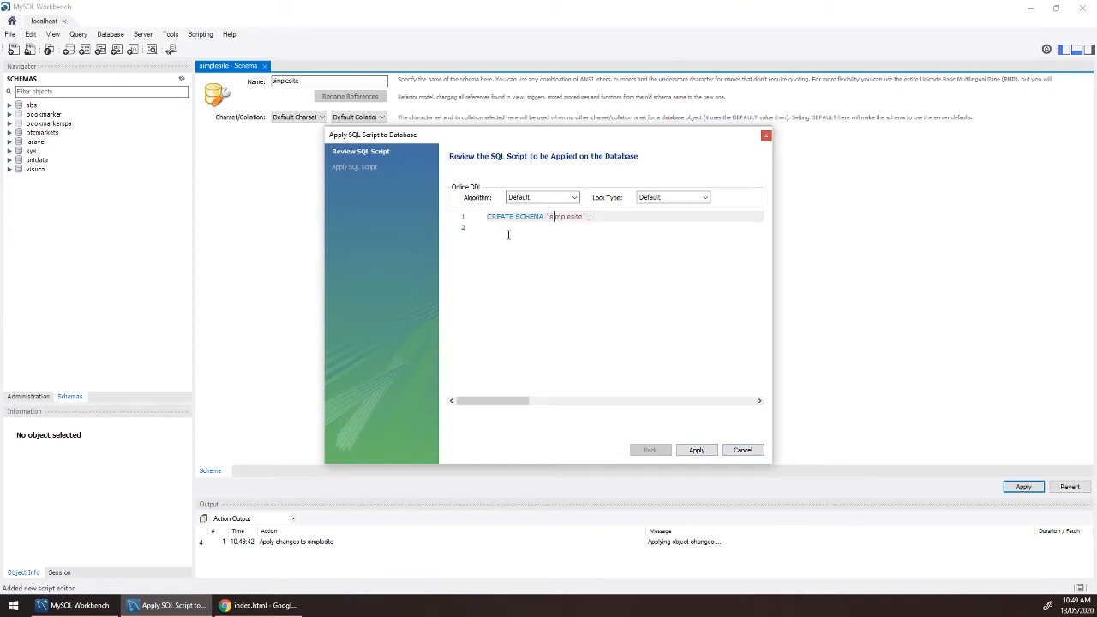
pyautogui.click(636, 230)
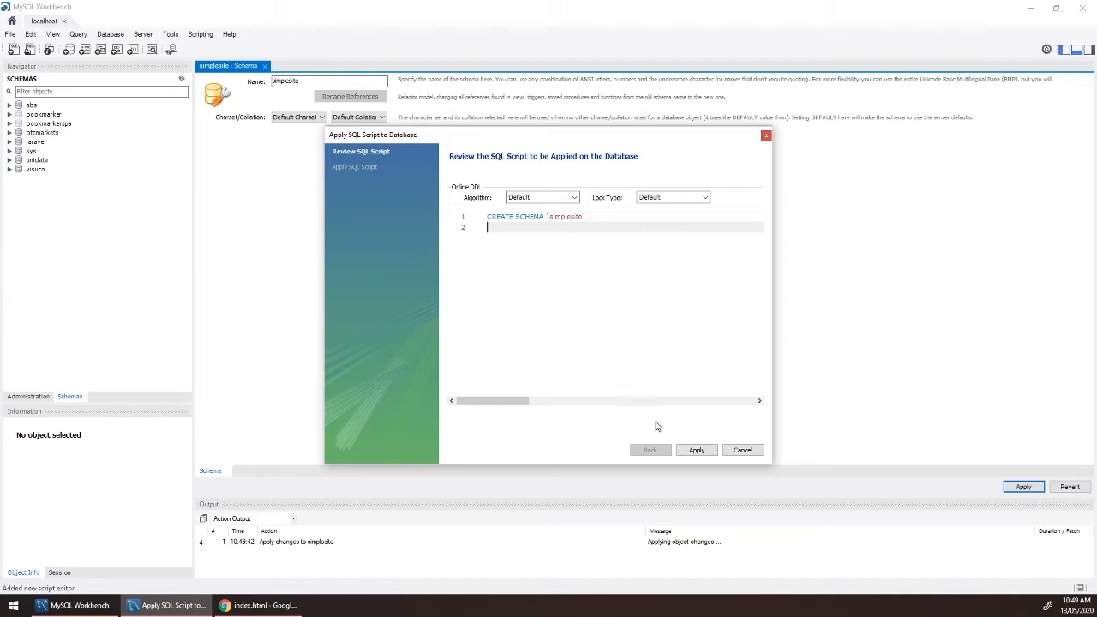
pyautogui.click(695, 451)
pyautogui.click(696, 450)
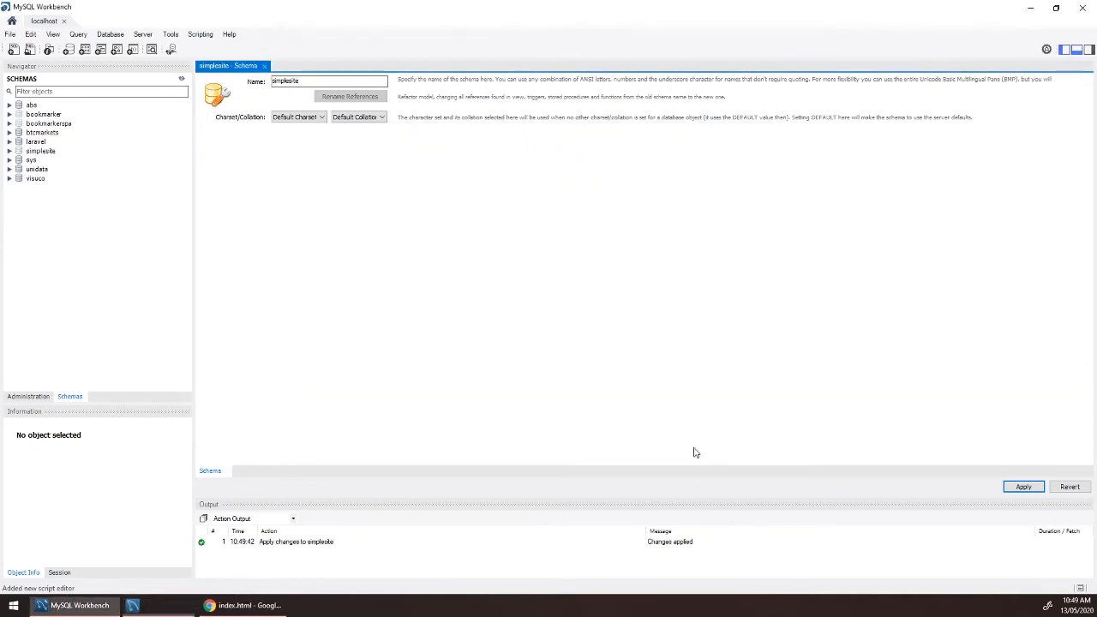
# Step: Expand the simplesite schema and start a new table in it
pyautogui.click(32, 152)
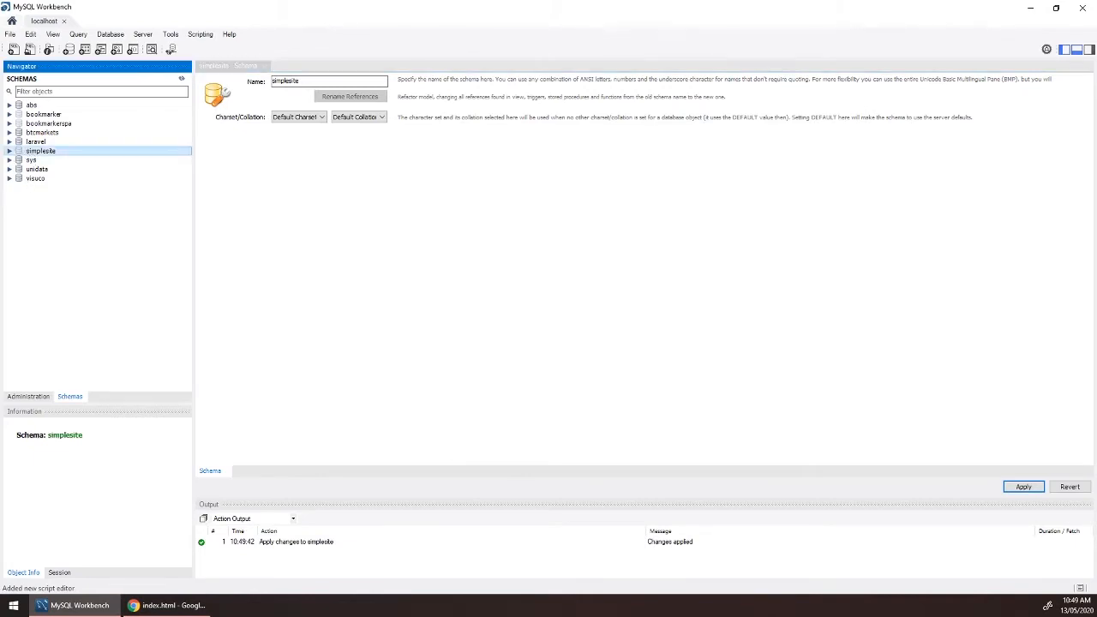
pyautogui.click(8, 151)
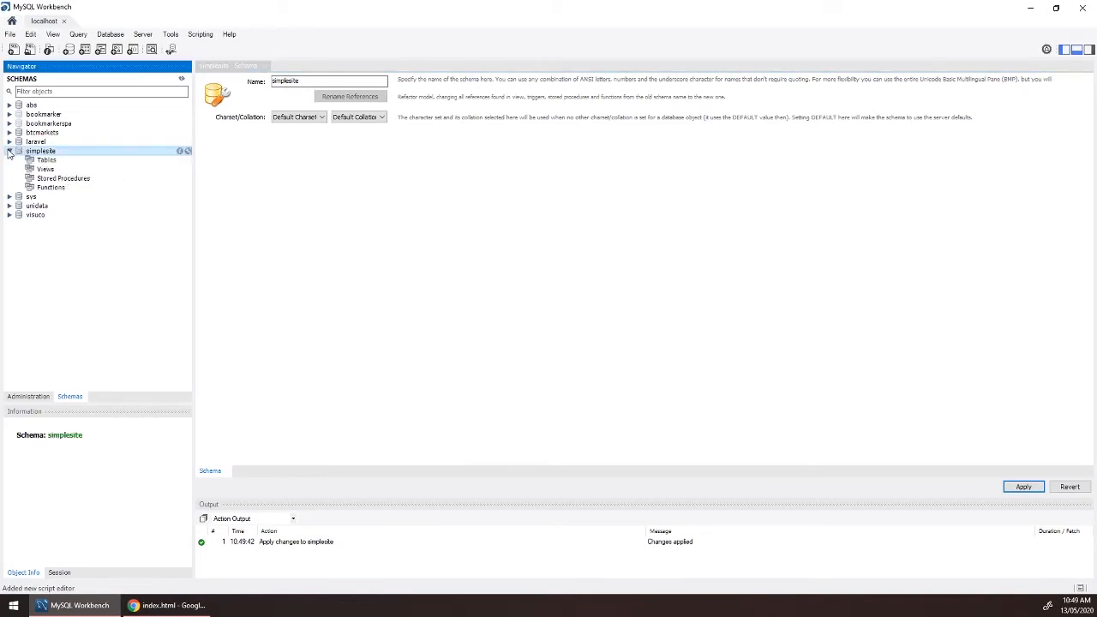
pyautogui.click(49, 172)
pyautogui.click(50, 178)
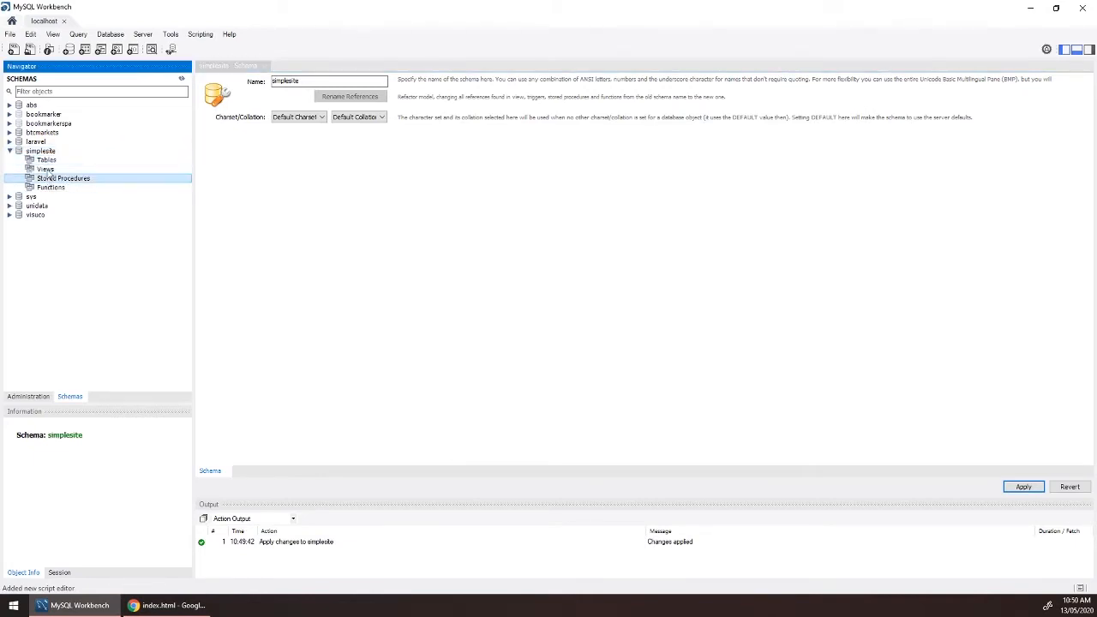
pyautogui.click(49, 170)
pyautogui.click(47, 161)
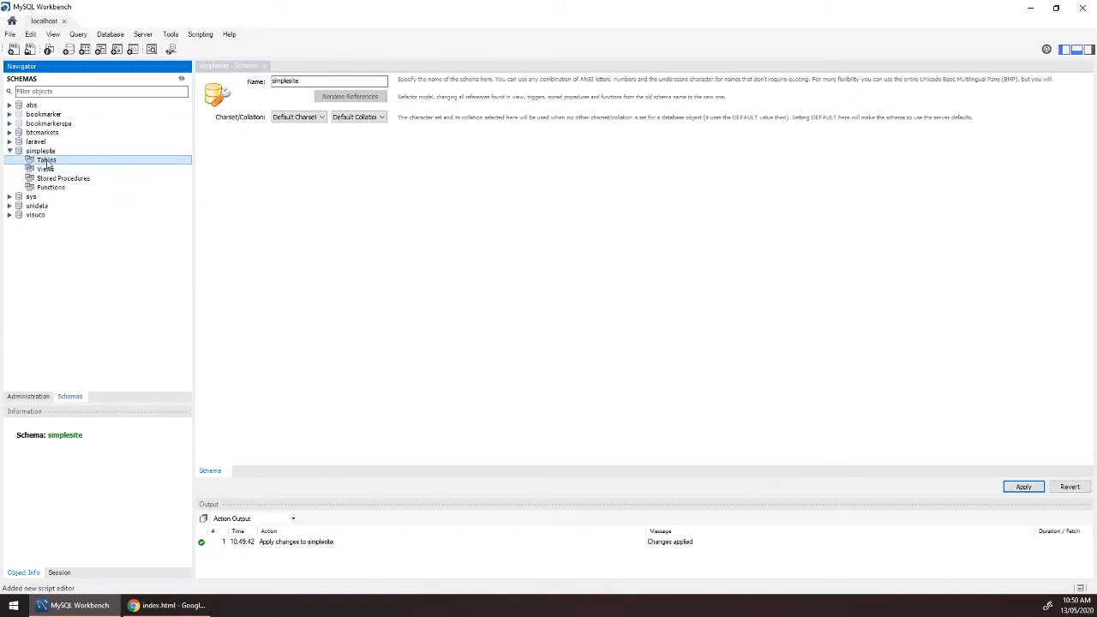
pyautogui.rightClick(47, 163)
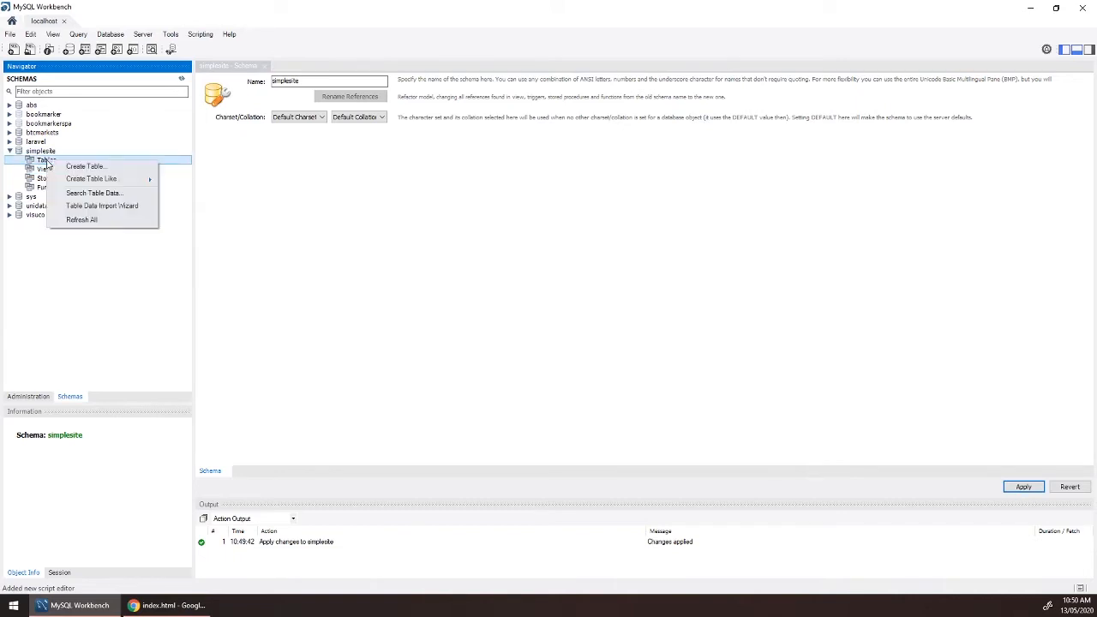
pyautogui.click(100, 167)
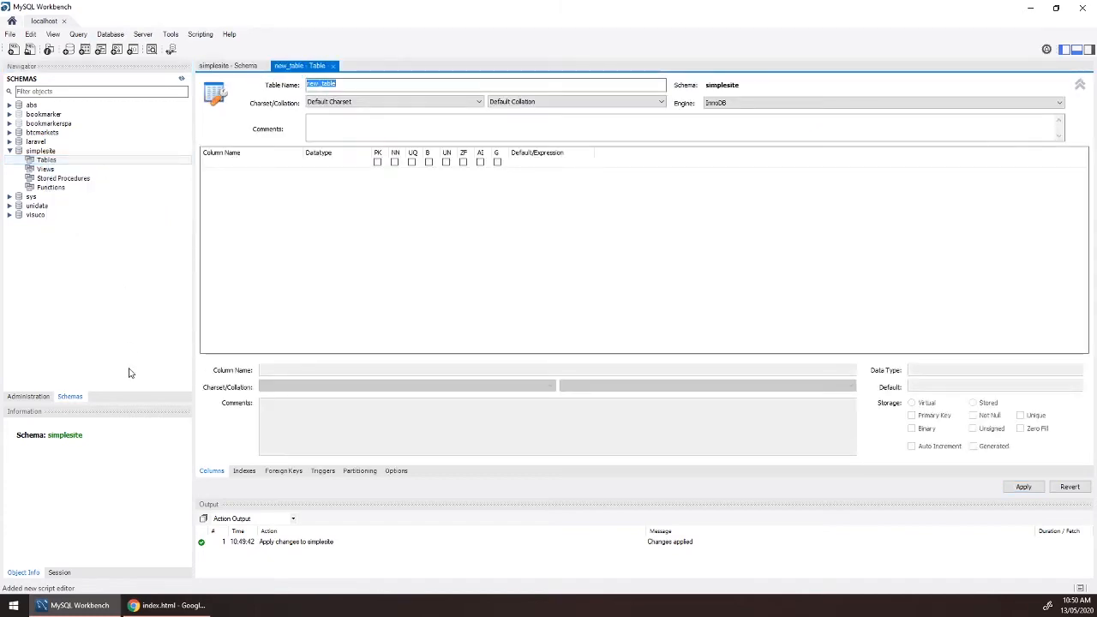
# Step: Switch to Chrome and examine the Supporters section of the index.html page
pyautogui.click(167, 605)
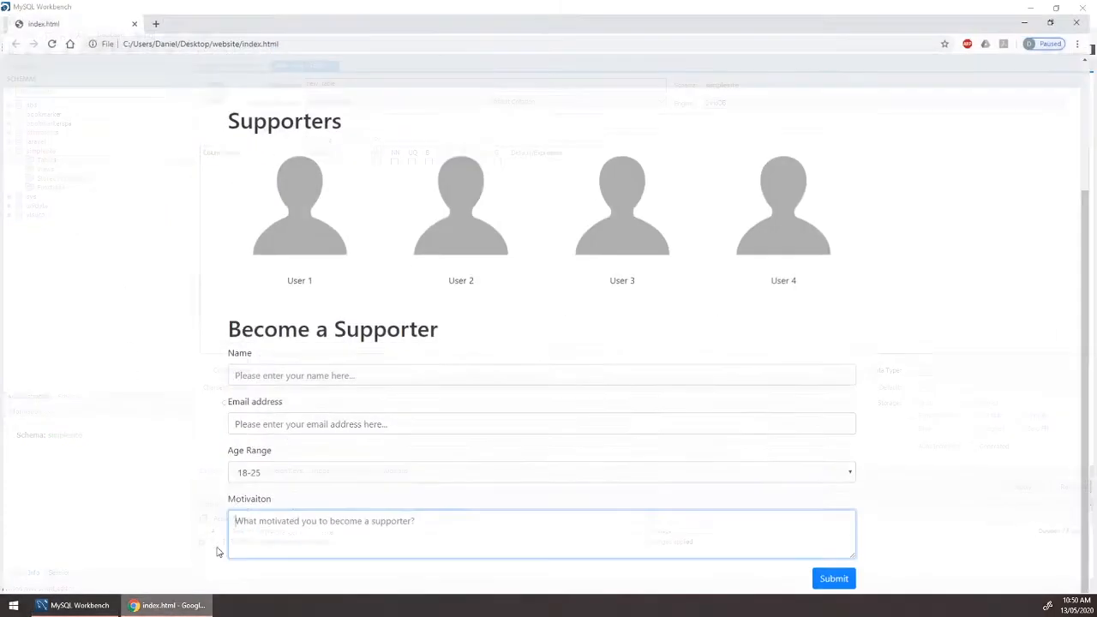
pyautogui.scroll(3, 321, 399)
pyautogui.scroll(-3, 322, 399)
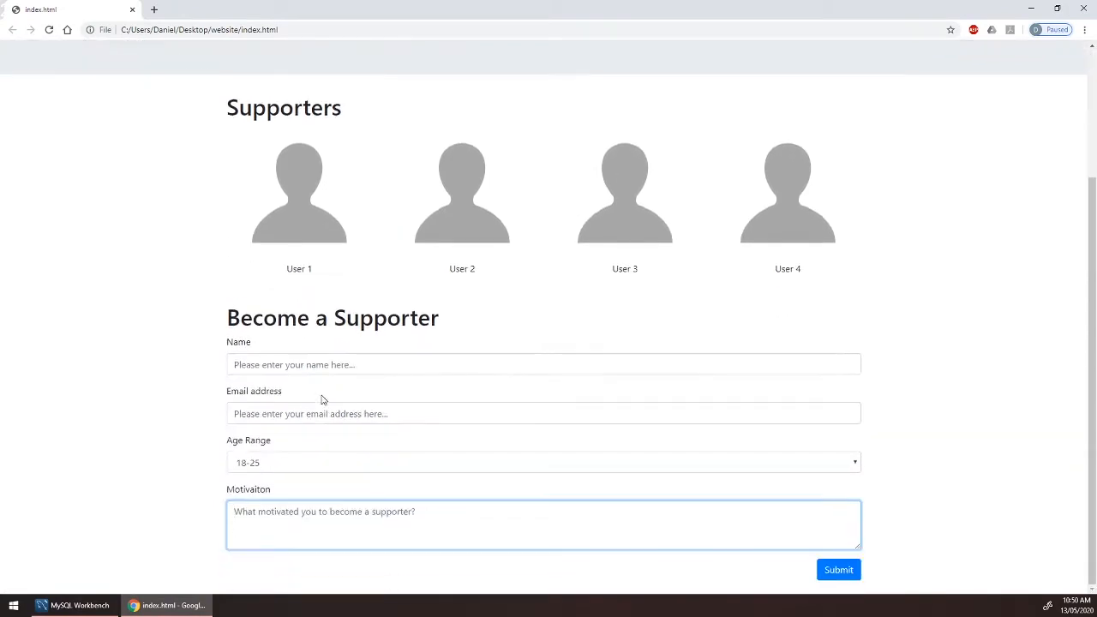
pyautogui.click(284, 105)
pyautogui.doubleClick(284, 104)
pyautogui.click(175, 175)
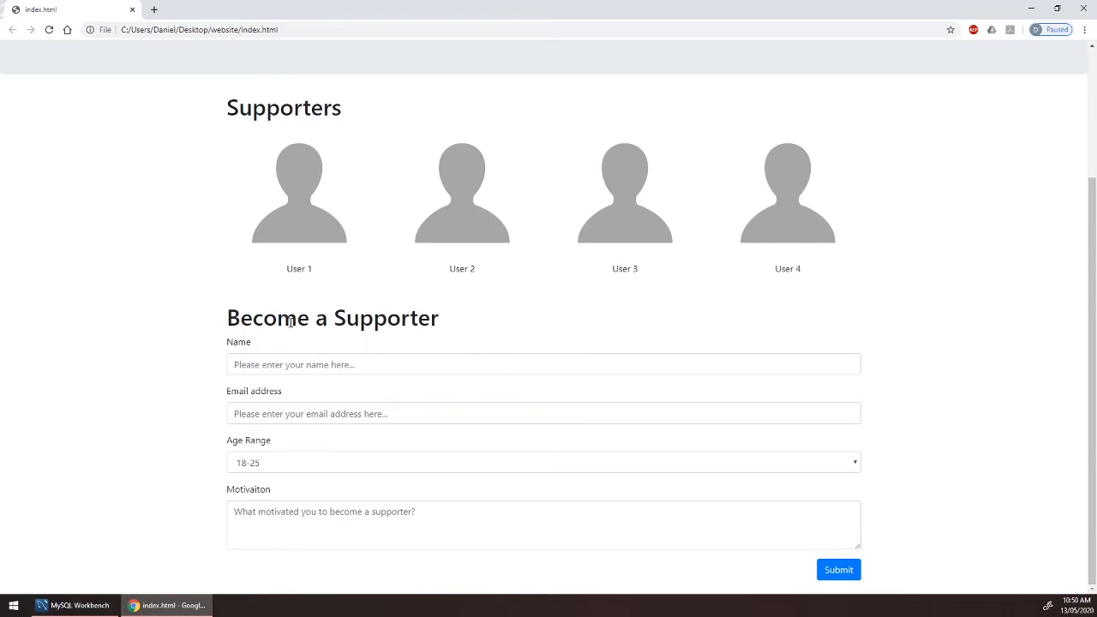
# Step: Examine the name, email address, age range and motivation fields of the Become a Supporter form
pyautogui.click(238, 363)
pyautogui.click(261, 419)
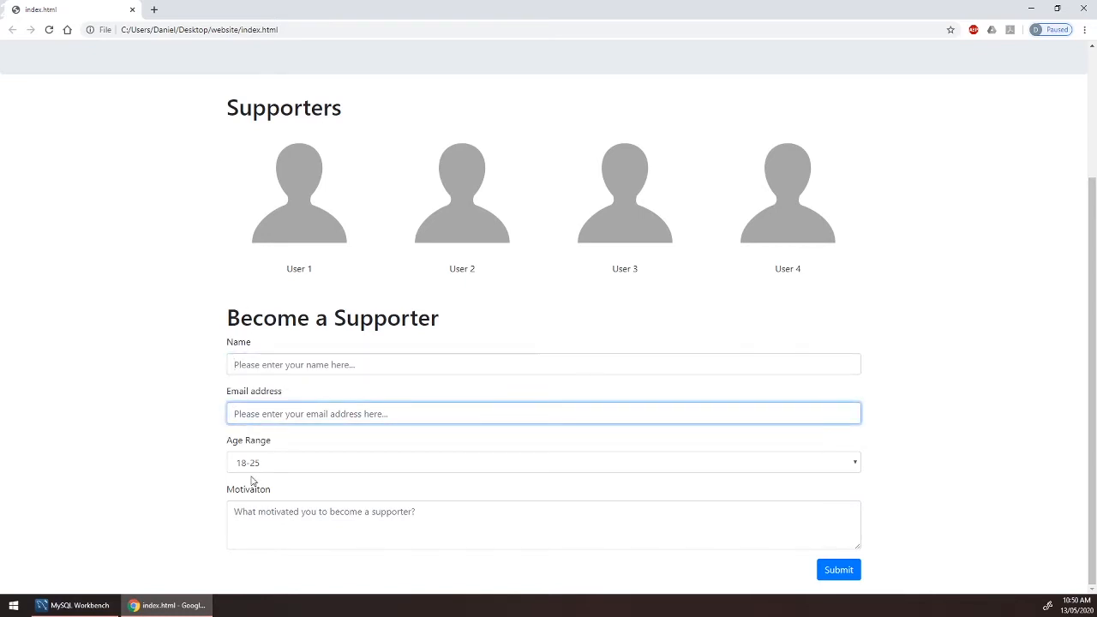
pyautogui.click(259, 466)
pyautogui.click(259, 480)
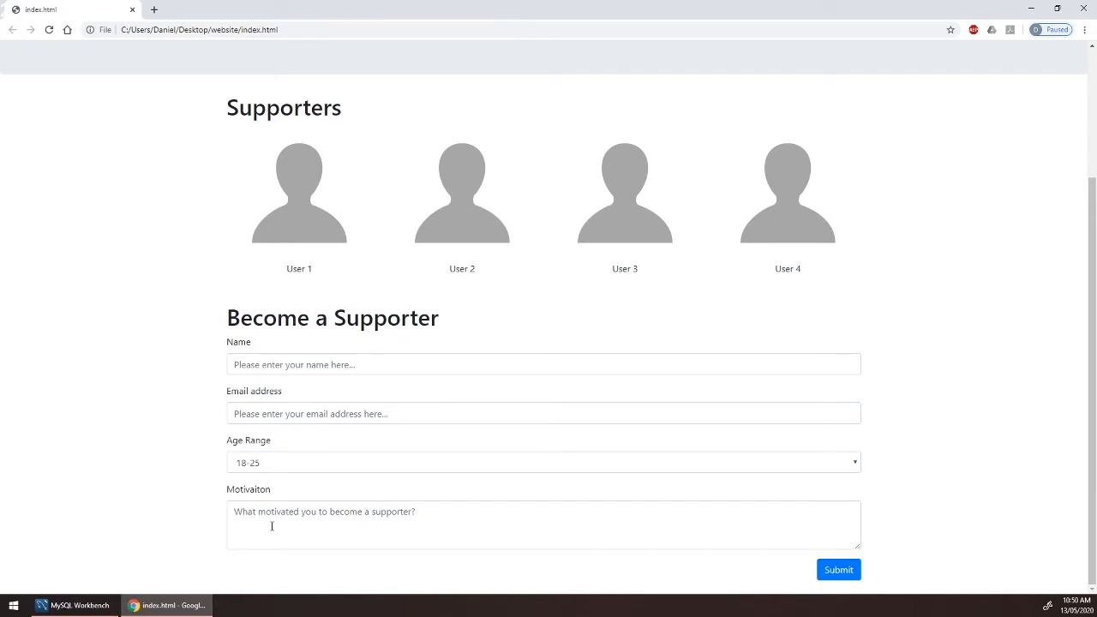
pyautogui.click(271, 526)
pyautogui.click(269, 470)
pyautogui.click(277, 436)
pyautogui.click(275, 413)
pyautogui.click(284, 347)
pyautogui.click(278, 364)
pyautogui.click(277, 412)
pyautogui.click(219, 384)
pyautogui.click(321, 366)
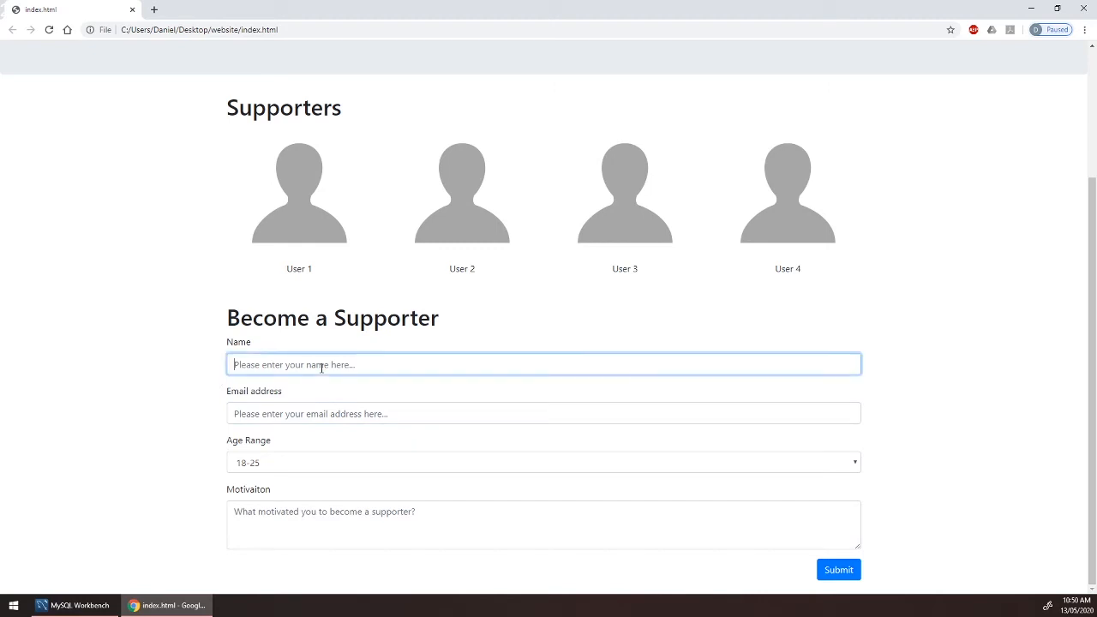
pyautogui.click(182, 398)
pyautogui.click(320, 416)
pyautogui.click(148, 430)
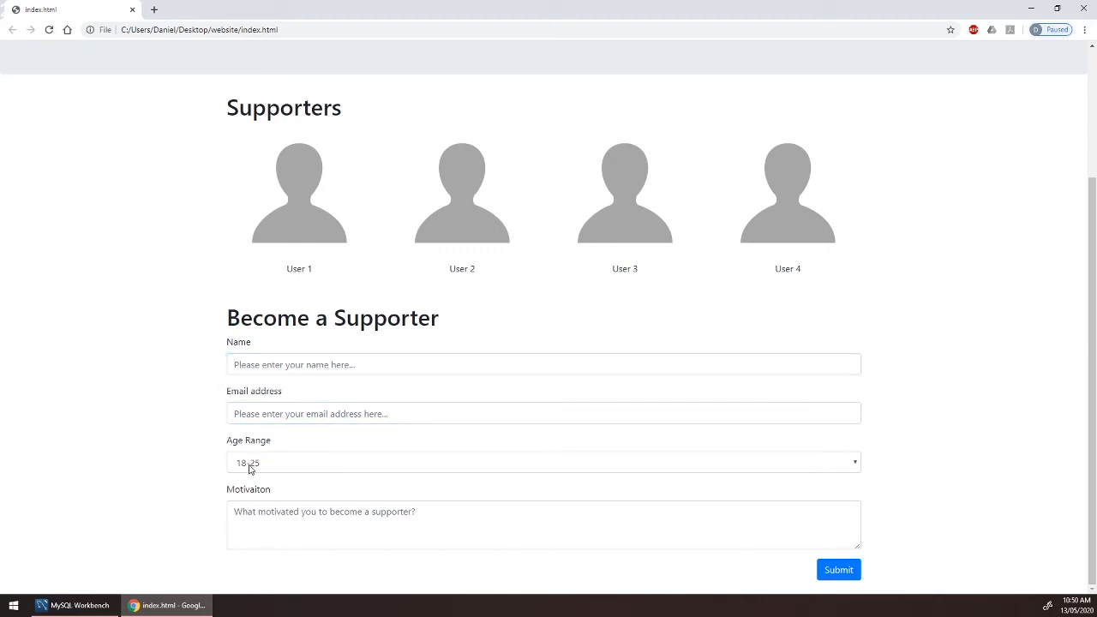
# Step: Look through the Age Range choices and the motivation box in the supporter form
pyautogui.click(247, 465)
pyautogui.click(180, 471)
pyautogui.click(279, 524)
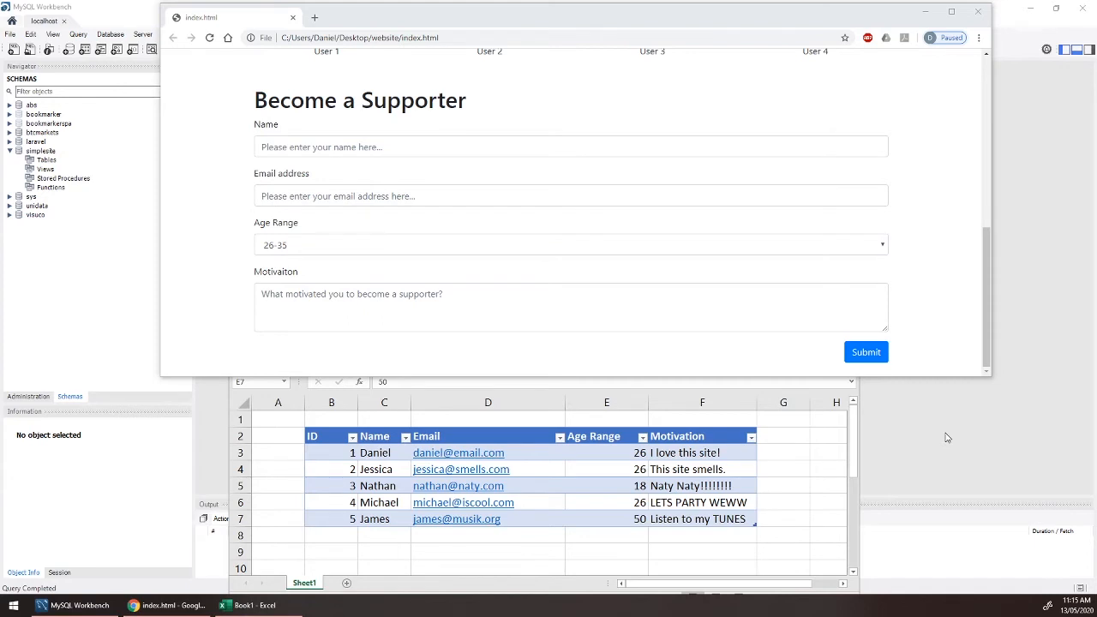
# Step: Switch to MySQL Workbench and start a new table called users in the simplesite schema
pyautogui.hotkey('alt', 'Tab')
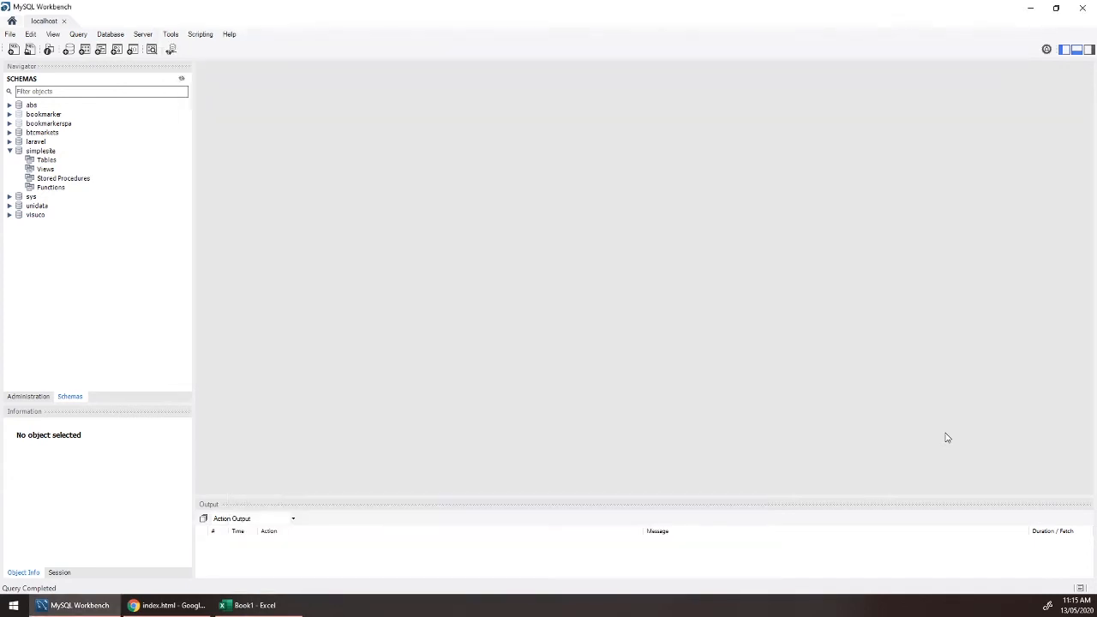
pyautogui.rightClick(50, 162)
pyautogui.click(73, 163)
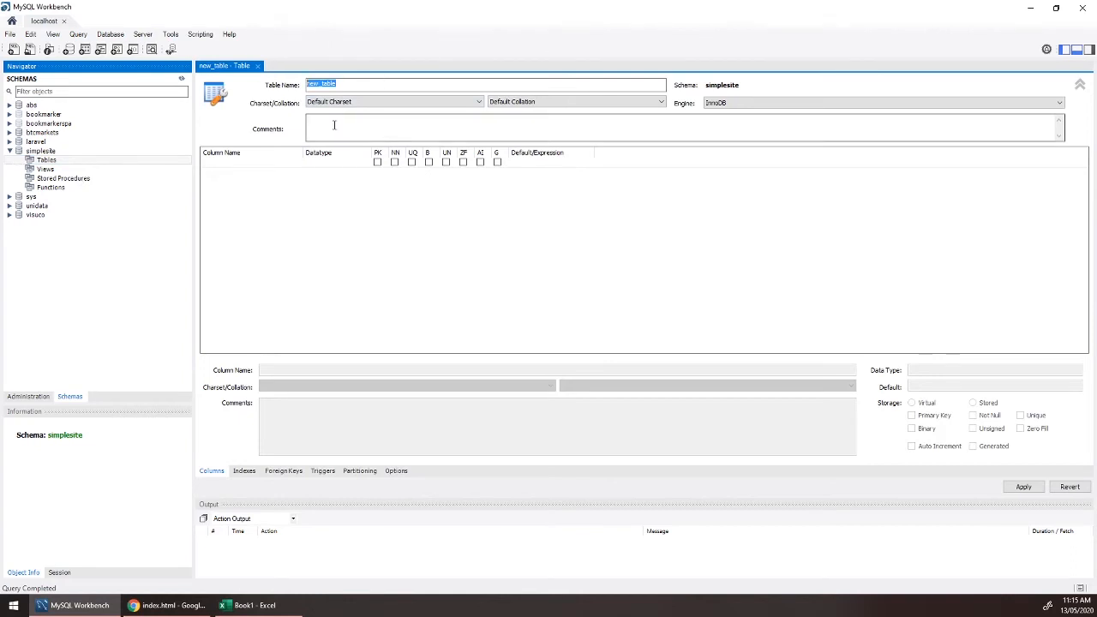
pyautogui.write('users')
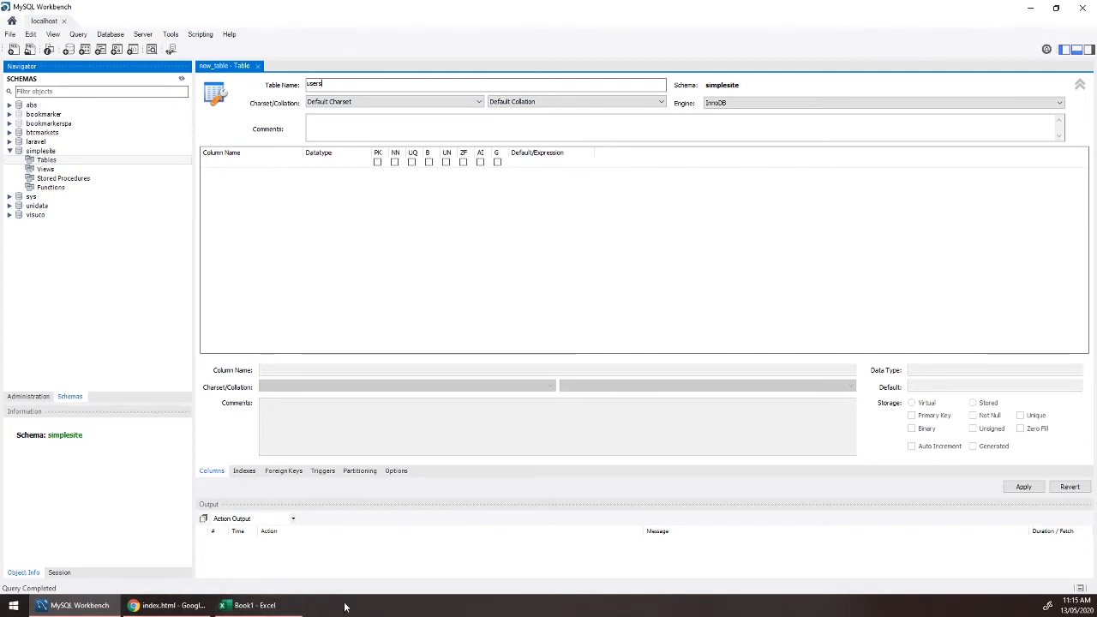
# Step: Add a primary key column called id with the INT datatype to the users table
pyautogui.click(245, 164)
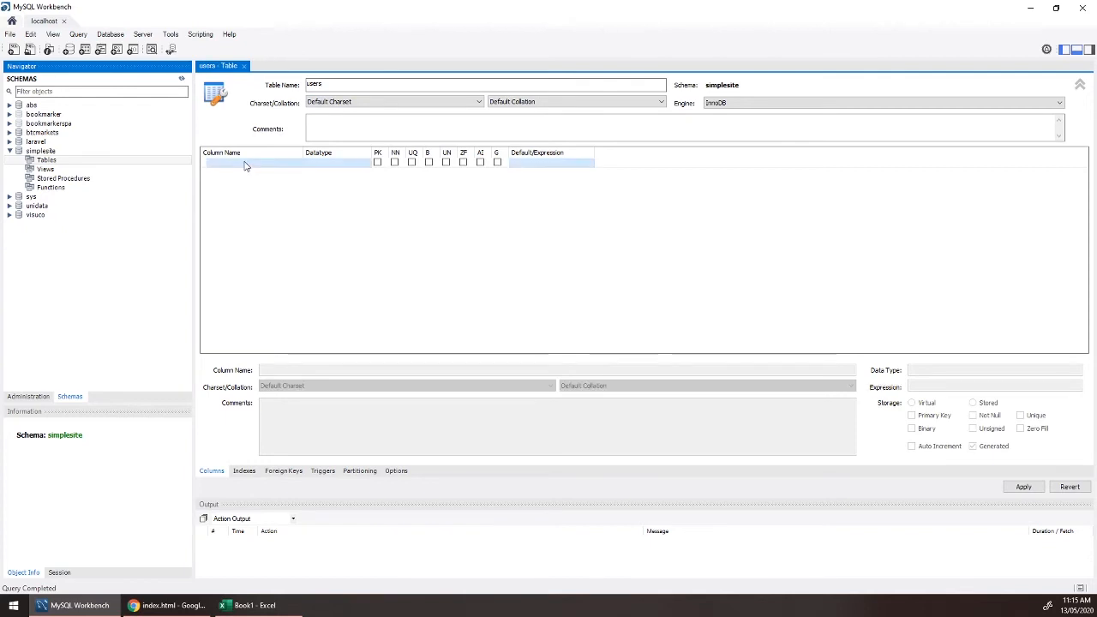
pyautogui.click(238, 163)
pyautogui.press('BackSpace')
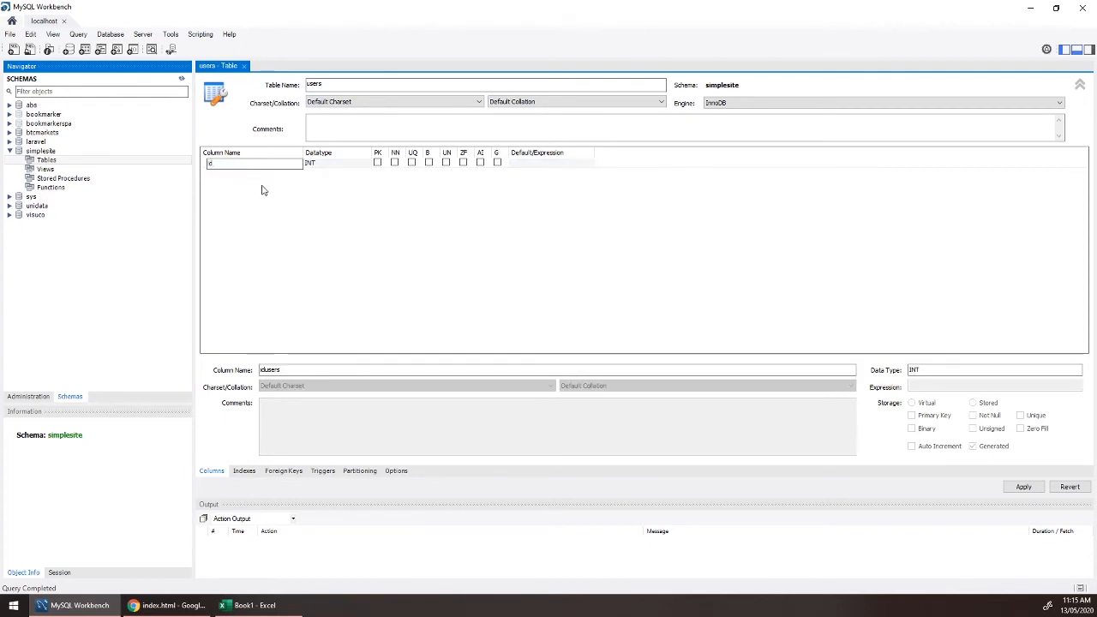
pyautogui.click(315, 165)
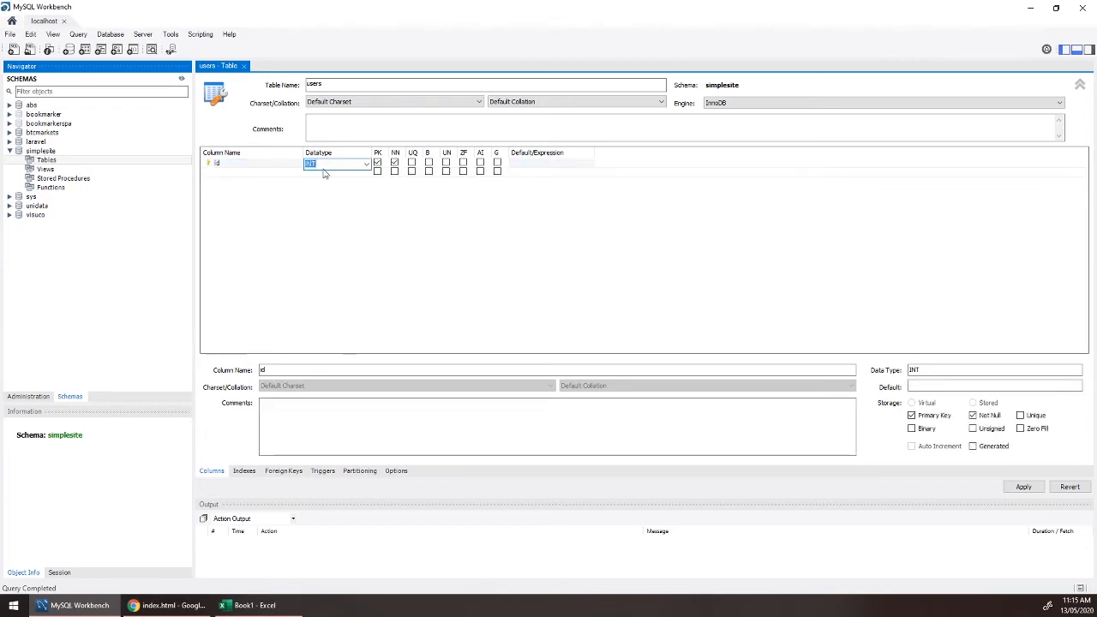
pyautogui.click(343, 173)
pyautogui.click(315, 163)
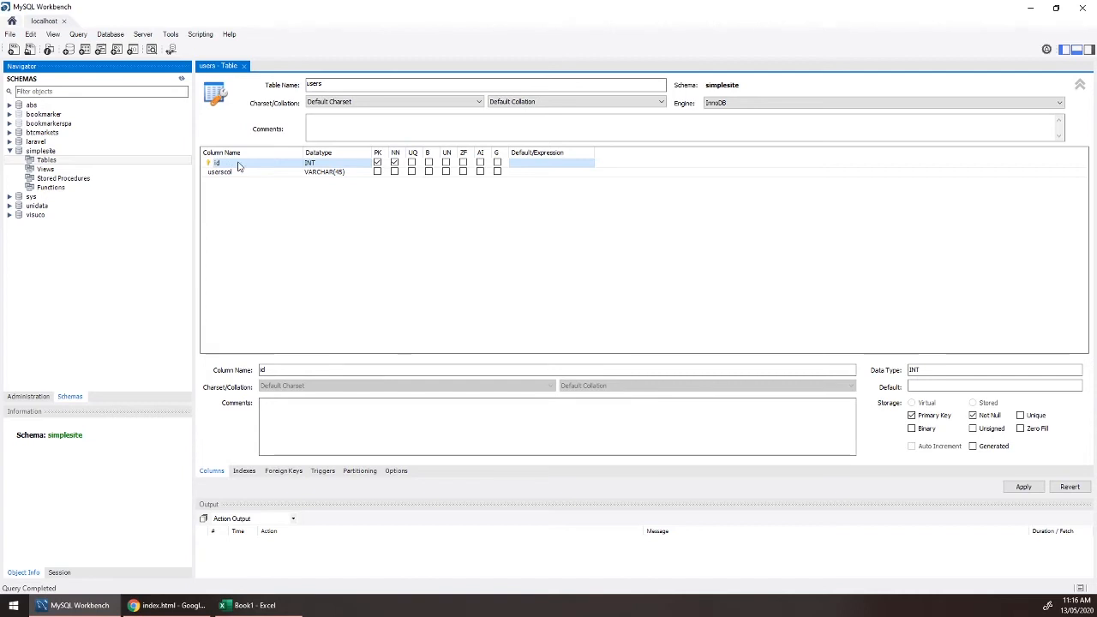
# Step: Make the id column auto-incremental
pyautogui.click(480, 162)
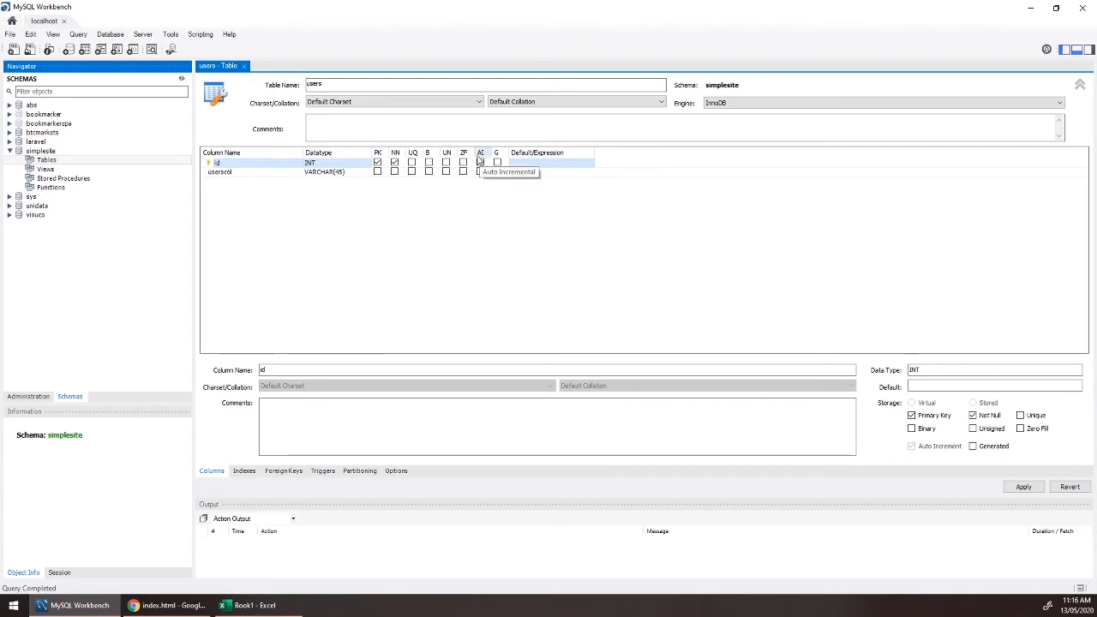
pyautogui.click(479, 162)
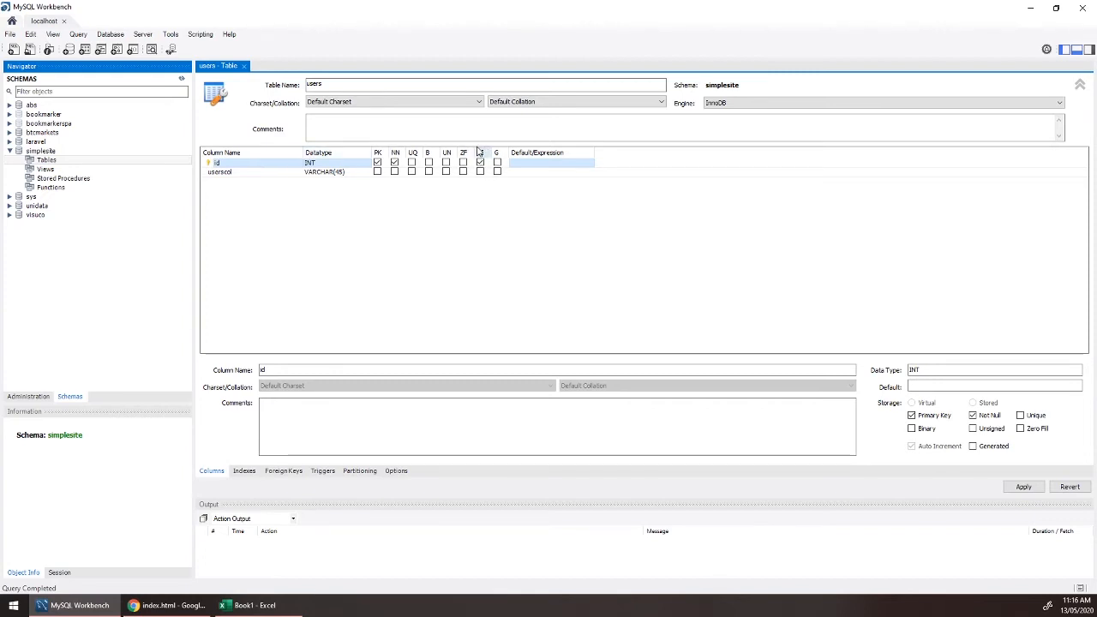
pyautogui.click(339, 122)
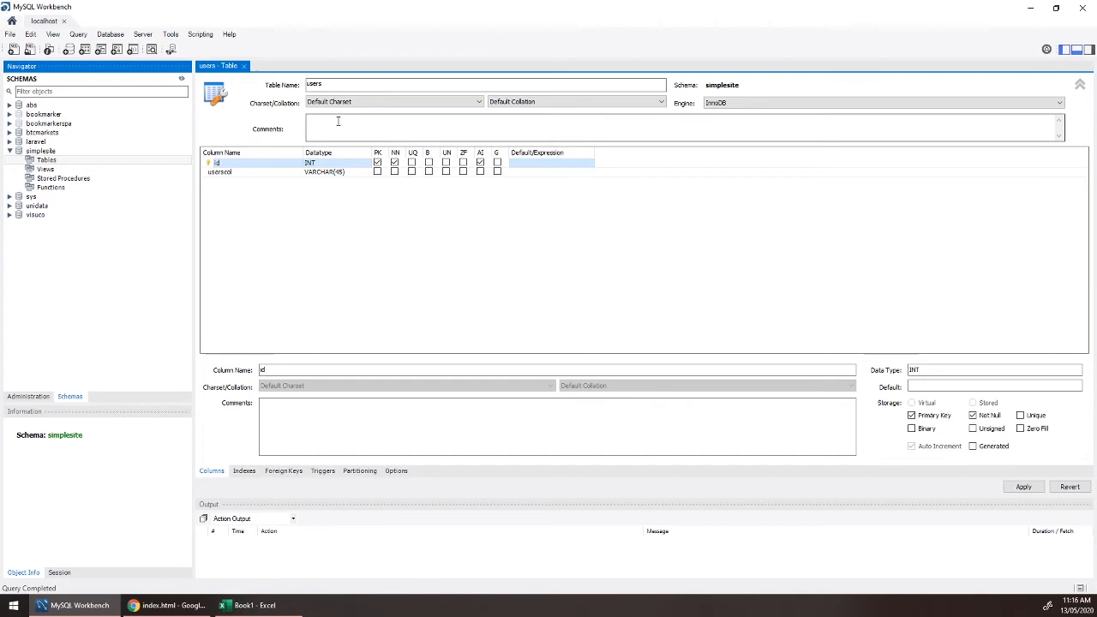
# Step: Remove the stray userscol column and add a column called name below id
pyautogui.click(220, 172)
pyautogui.press('Delete')
pyautogui.click(220, 173)
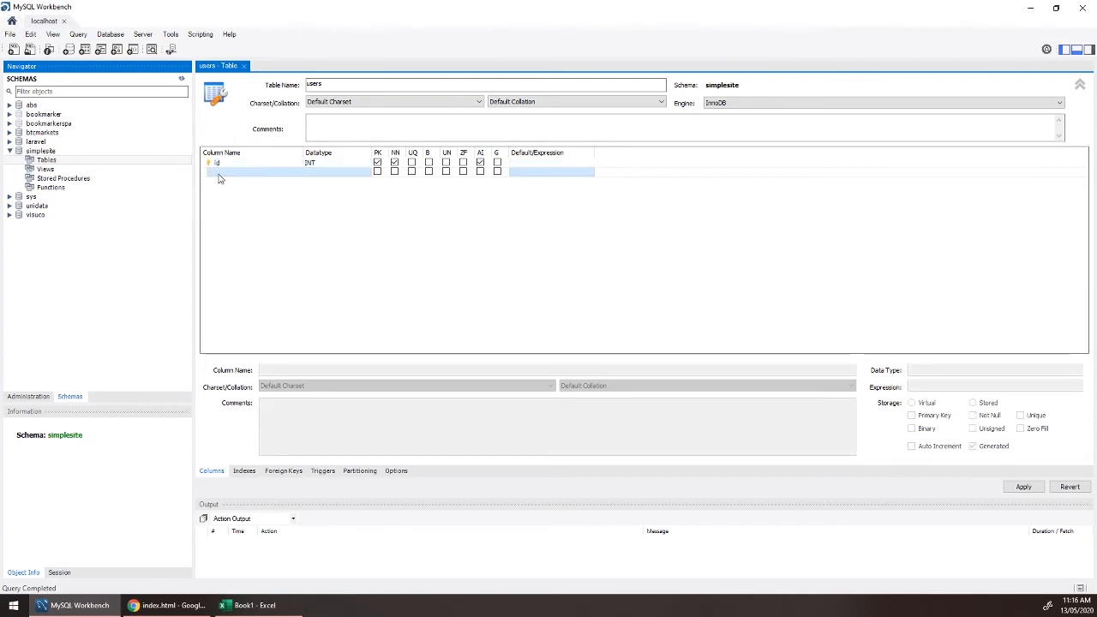
pyautogui.click(218, 174)
pyautogui.write('name')
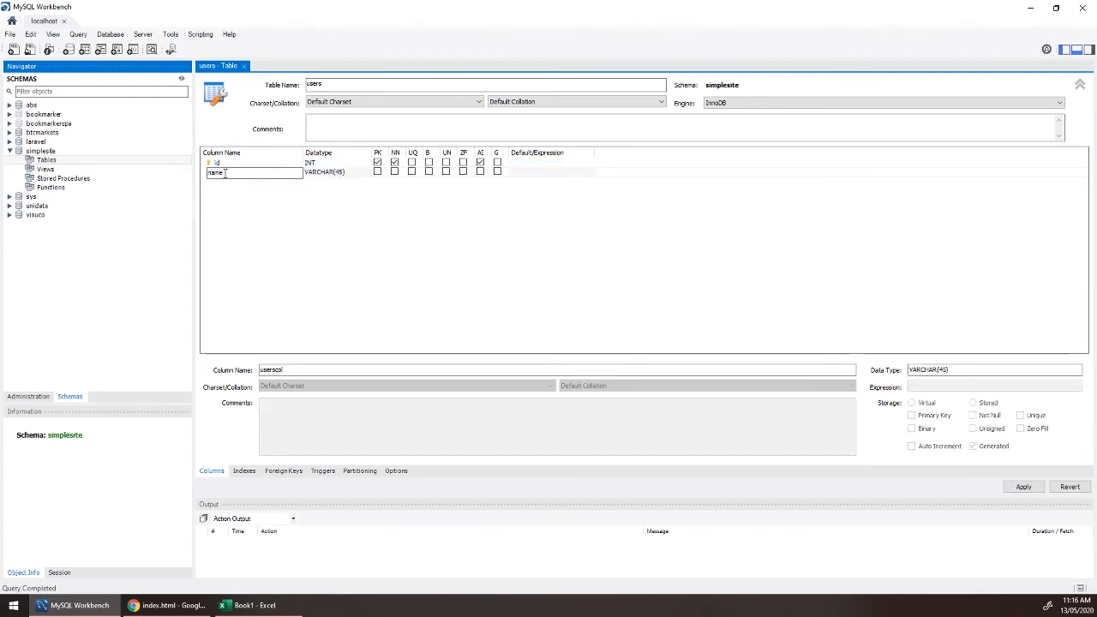
# Step: Set the name column's datatype to VARCHAR(100)
pyautogui.click(337, 175)
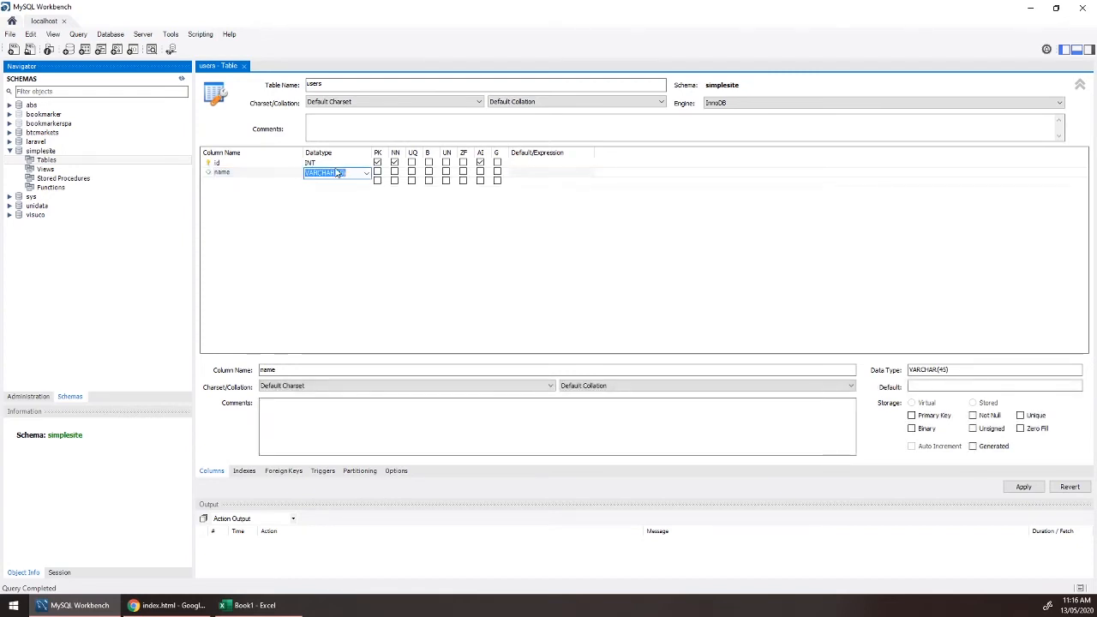
pyautogui.click(350, 173)
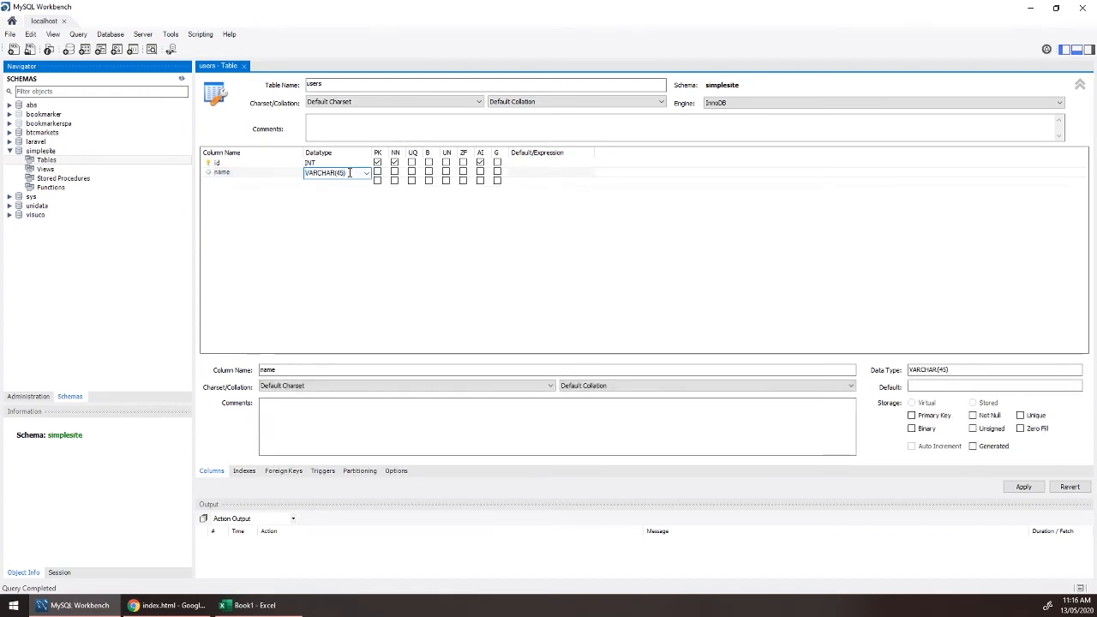
pyautogui.doubleClick(322, 172)
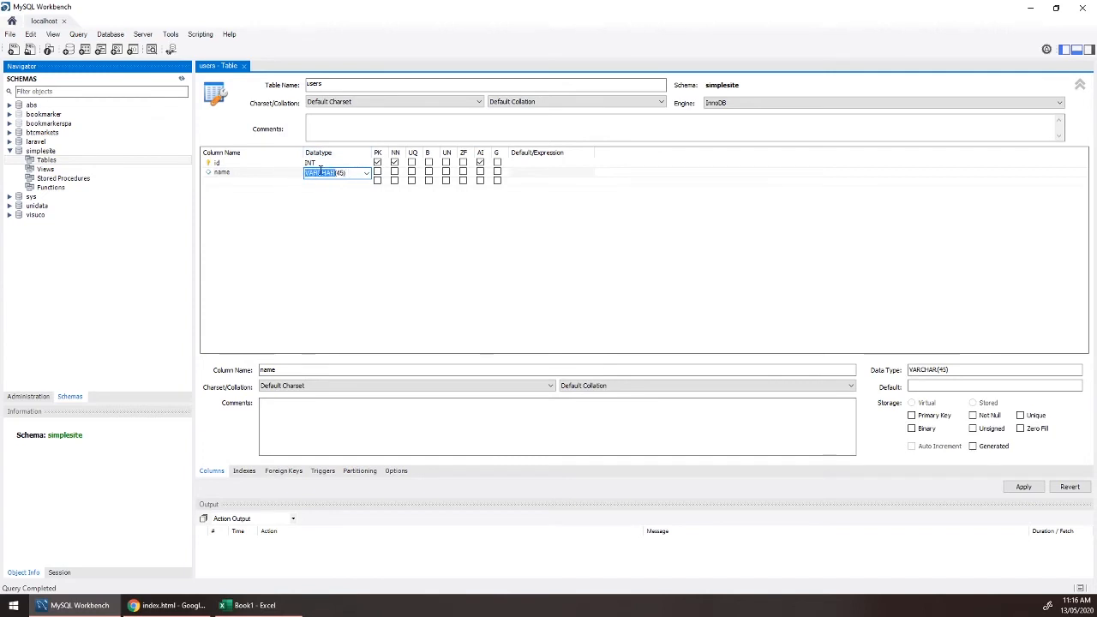
pyautogui.click(326, 172)
pyautogui.moveTo(331, 173); pyautogui.dragTo(305, 173)
pyautogui.click(344, 173)
pyautogui.write('100')
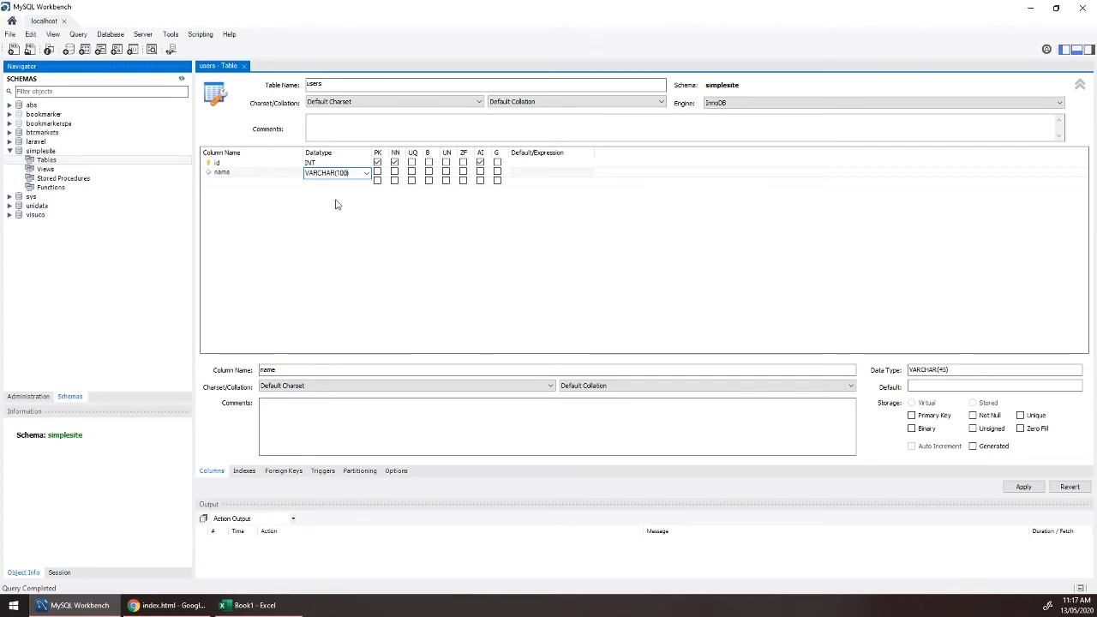
pyautogui.click(271, 179)
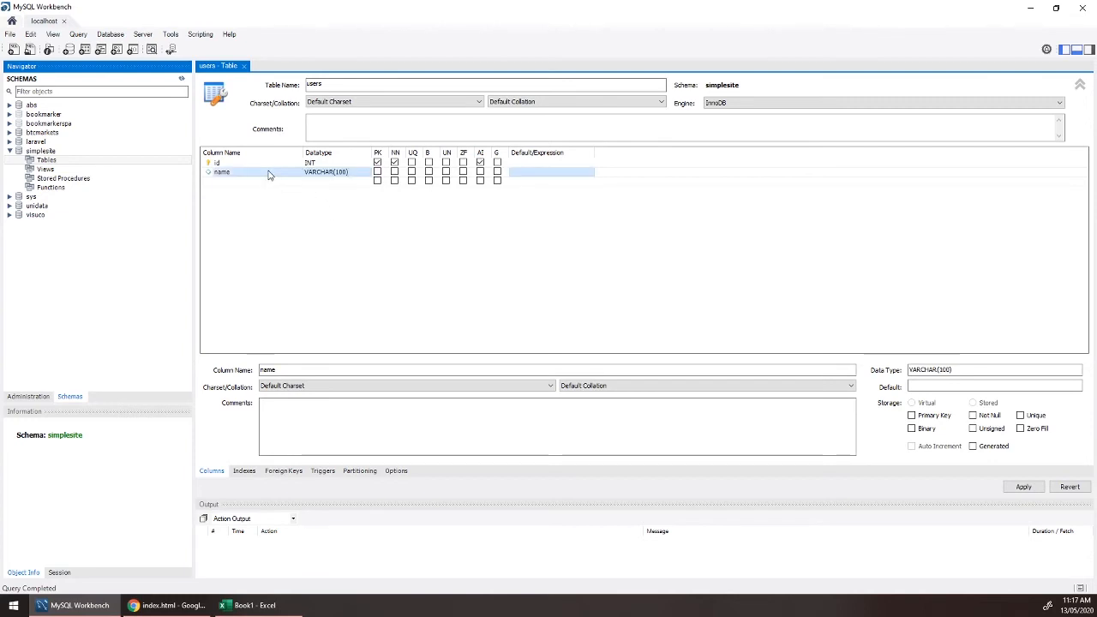
# Step: Add an email column with the datatype VARCHAR(100) below the name column
pyautogui.click(240, 181)
pyautogui.write('e')
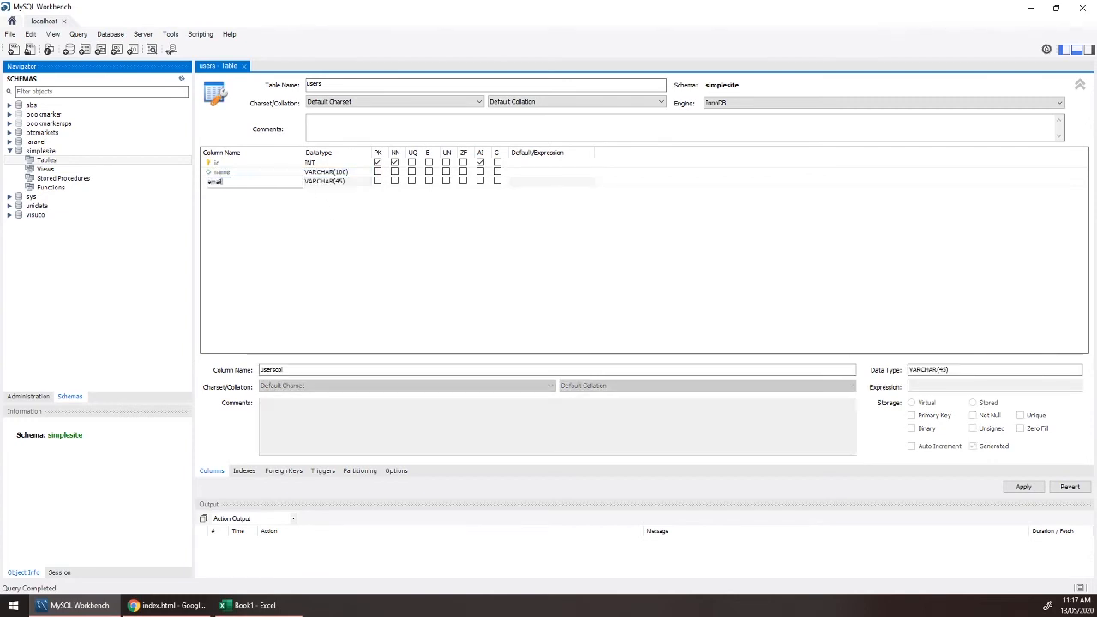
pyautogui.write('mail')
pyautogui.click(342, 181)
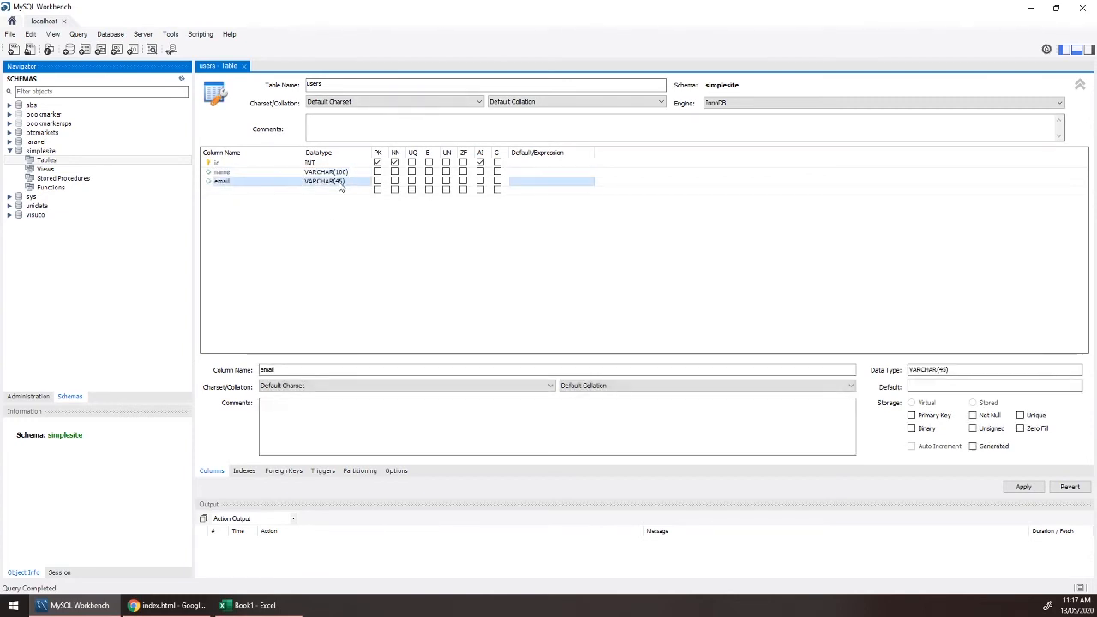
pyautogui.click(341, 183)
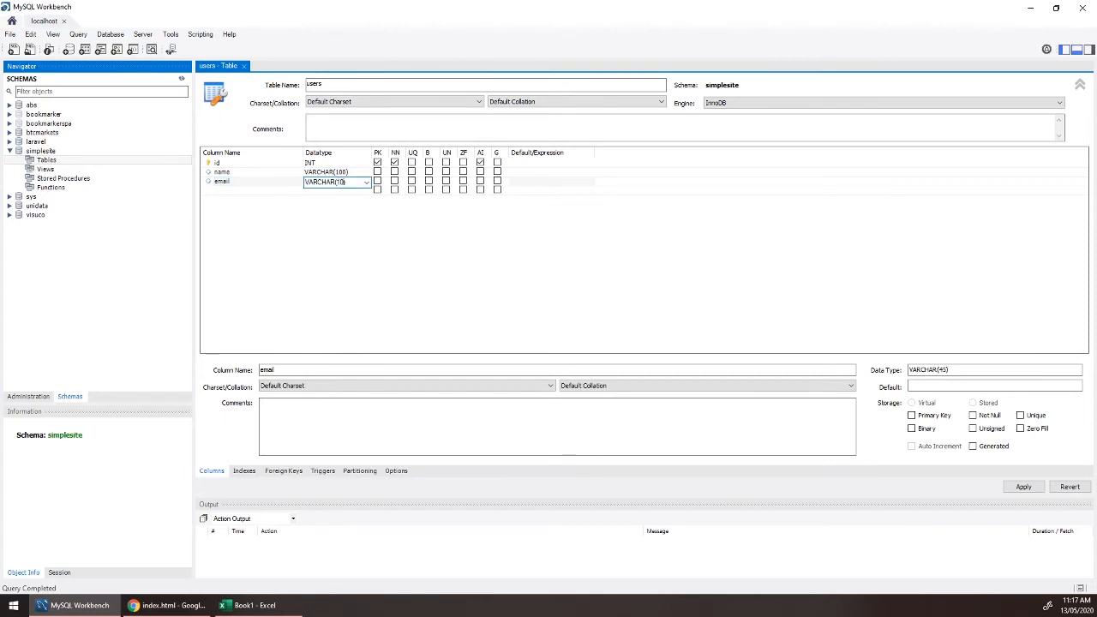
# Step: Add an age_range column with the datatype INT below the email column
pyautogui.click(249, 193)
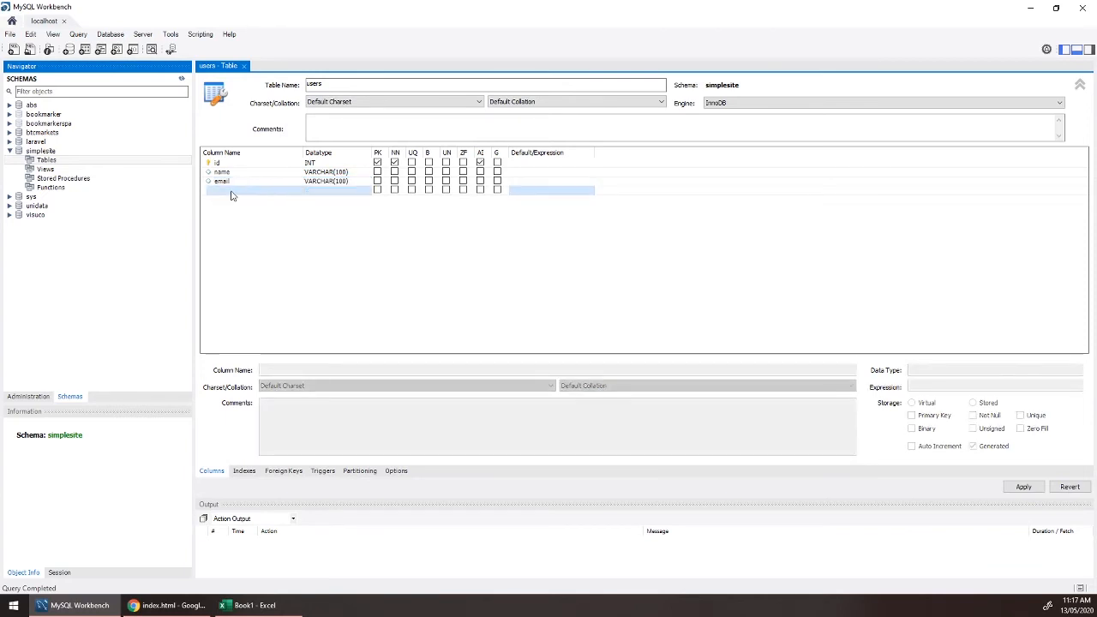
pyautogui.click(231, 190)
pyautogui.write('age_range')
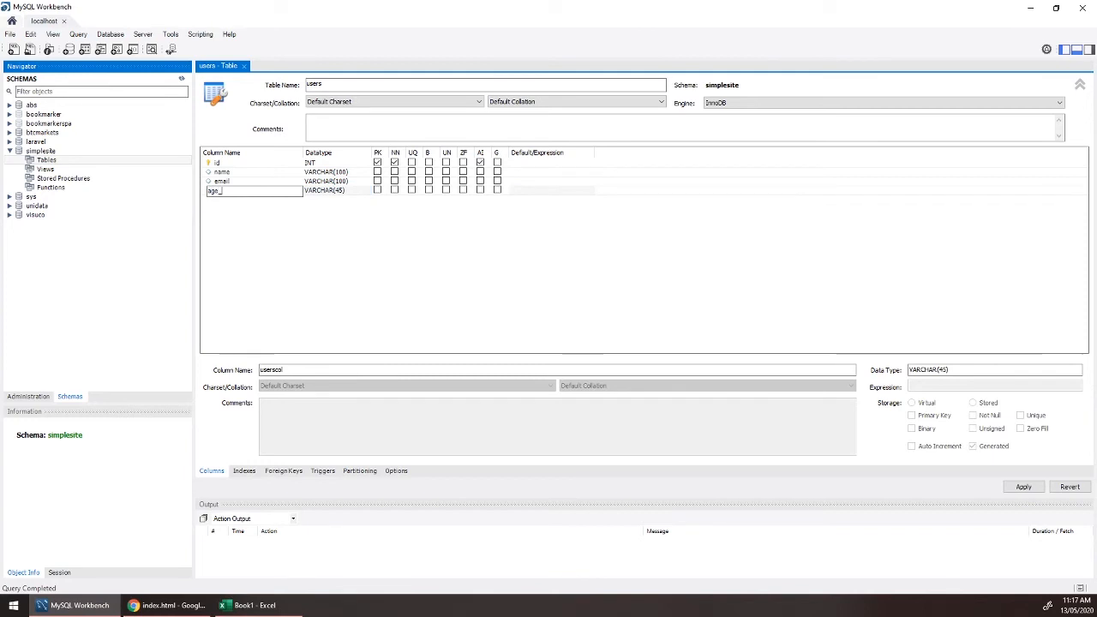
pyautogui.click(341, 192)
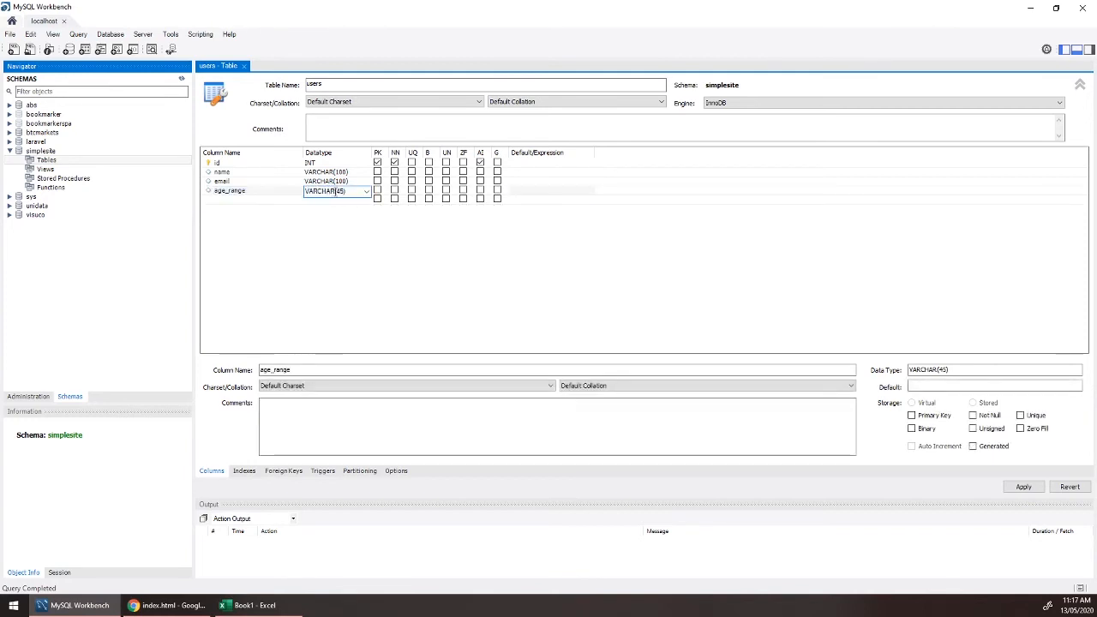
pyautogui.doubleClick(327, 190)
pyautogui.write('INT')
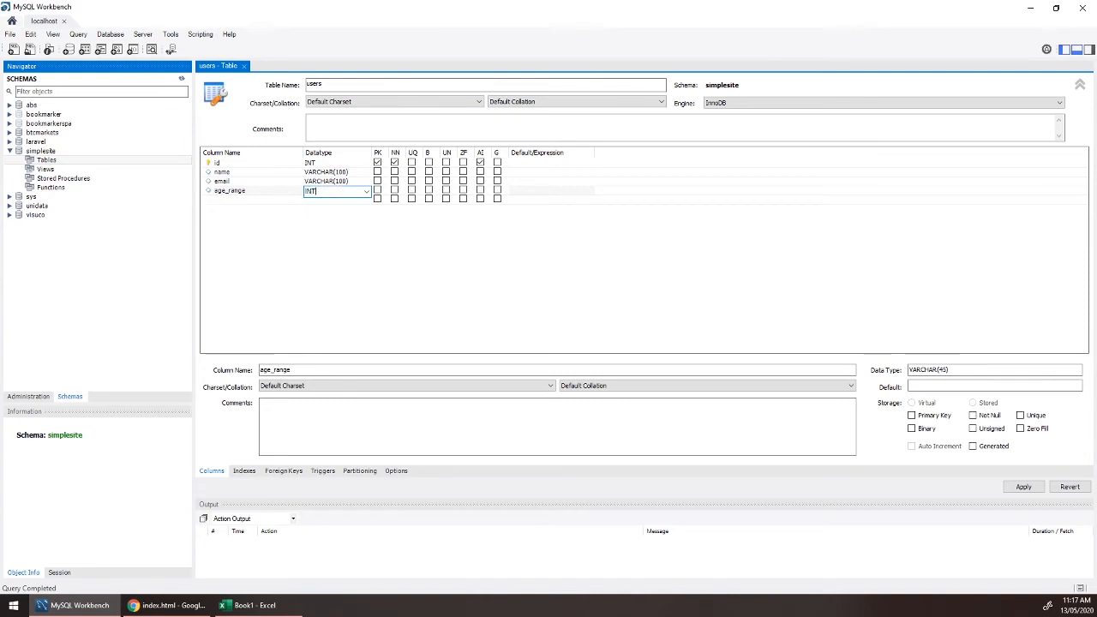
pyautogui.click(226, 194)
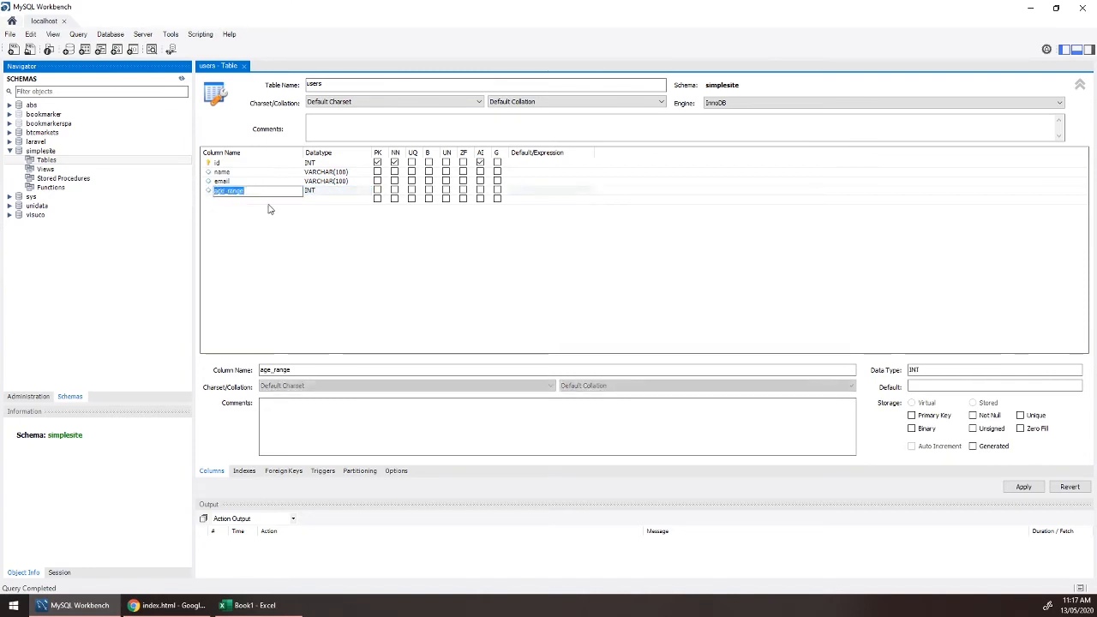
pyautogui.click(302, 193)
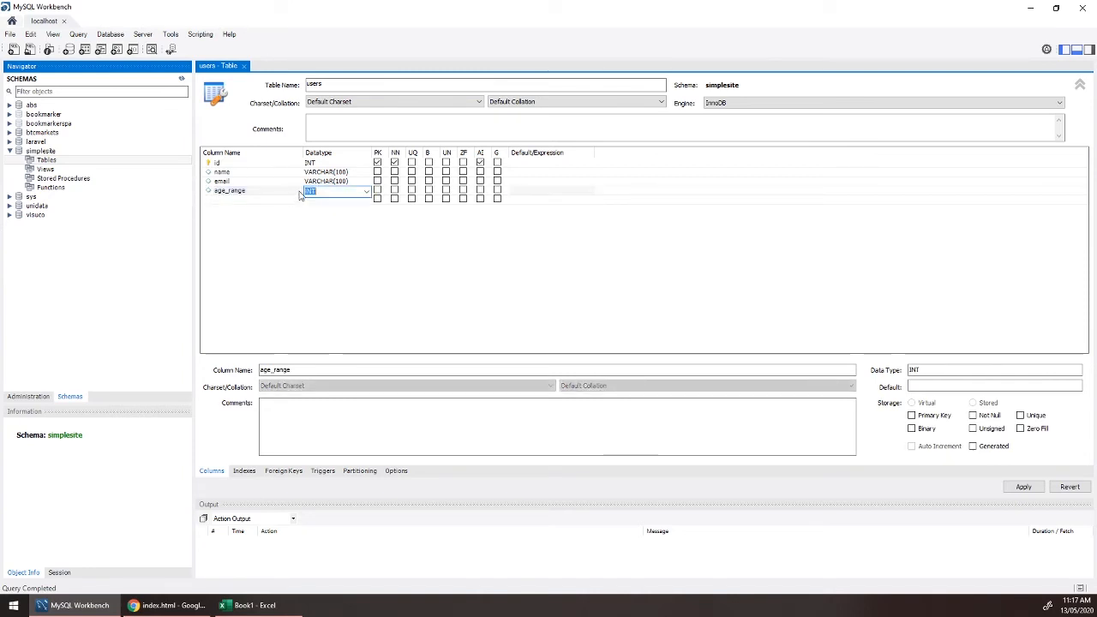
# Step: Add a column called motivation below age_range
pyautogui.click(219, 197)
pyautogui.click(229, 202)
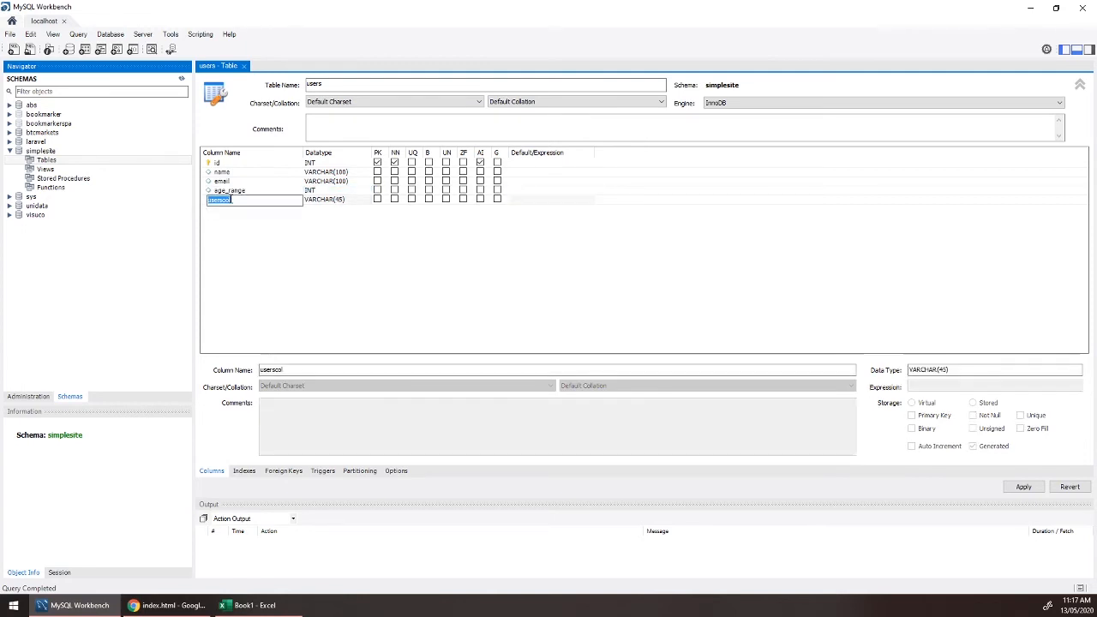
pyautogui.write('mob')
pyautogui.press('Tab')
pyautogui.click(315, 194)
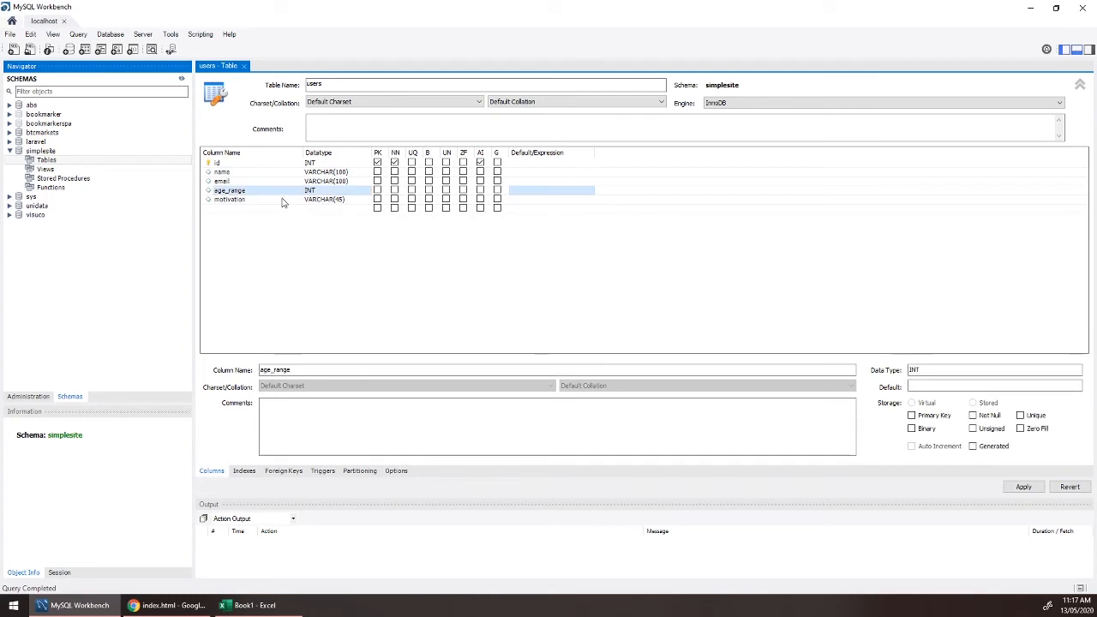
pyautogui.click(245, 200)
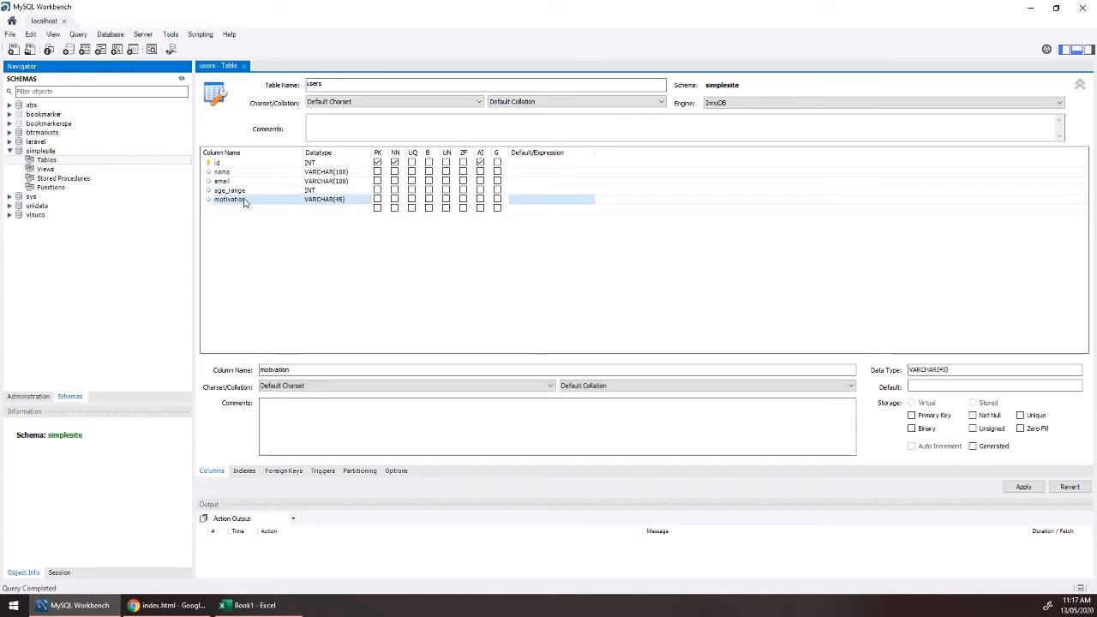
# Step: Set the motivation column's datatype to TEXT
pyautogui.click(343, 200)
pyautogui.click(342, 200)
pyautogui.doubleClick(339, 200)
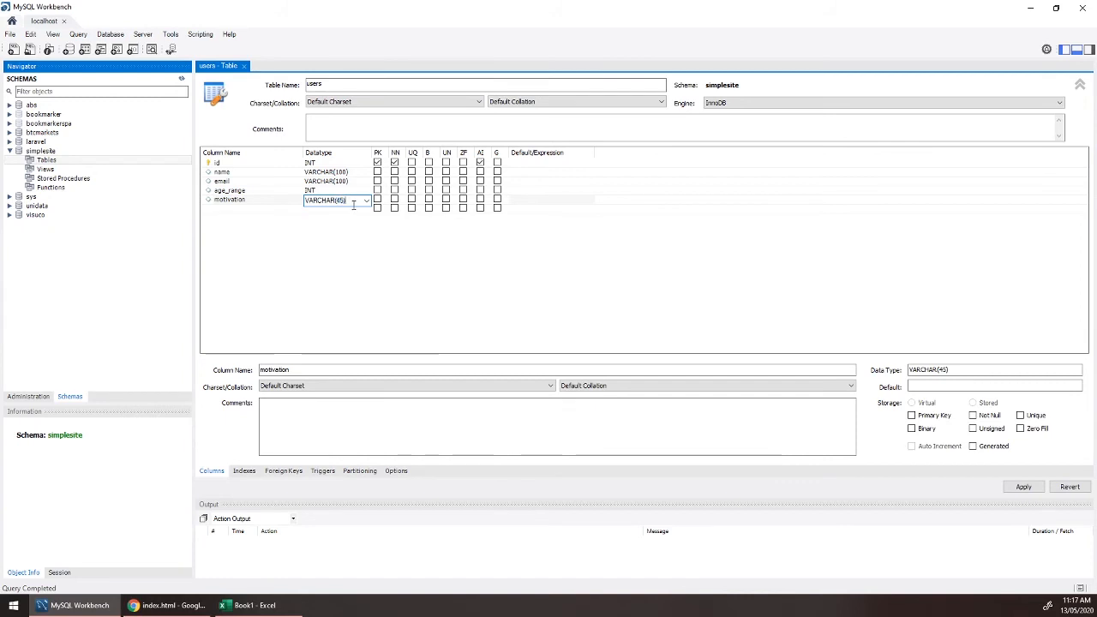
pyautogui.moveTo(353, 206); pyautogui.dragTo(258, 207)
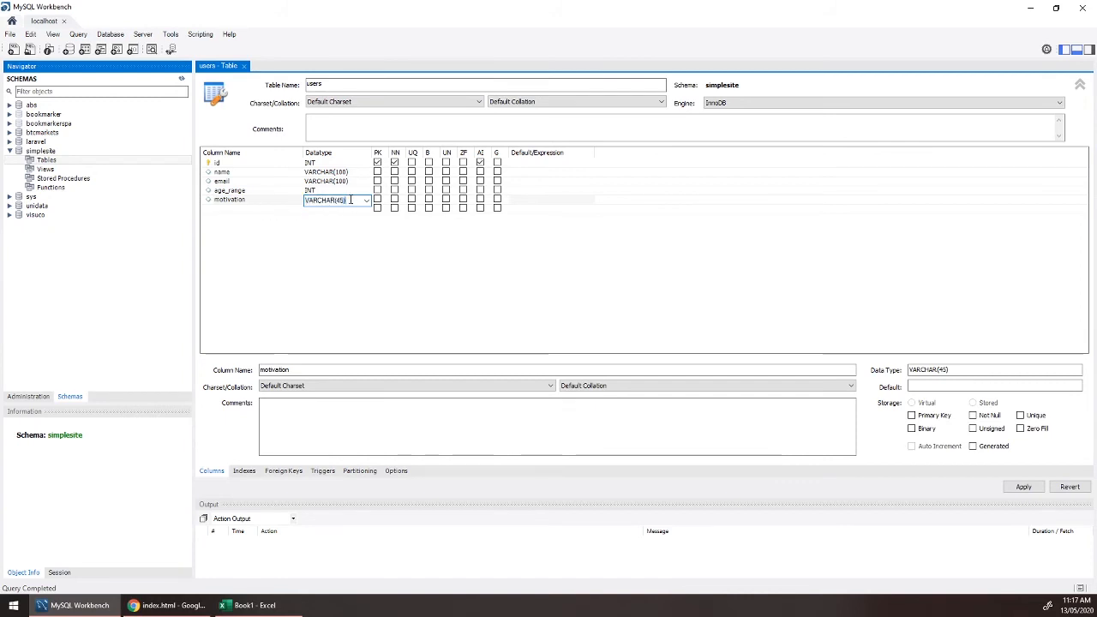
pyautogui.write('TEXT')
pyautogui.click(264, 201)
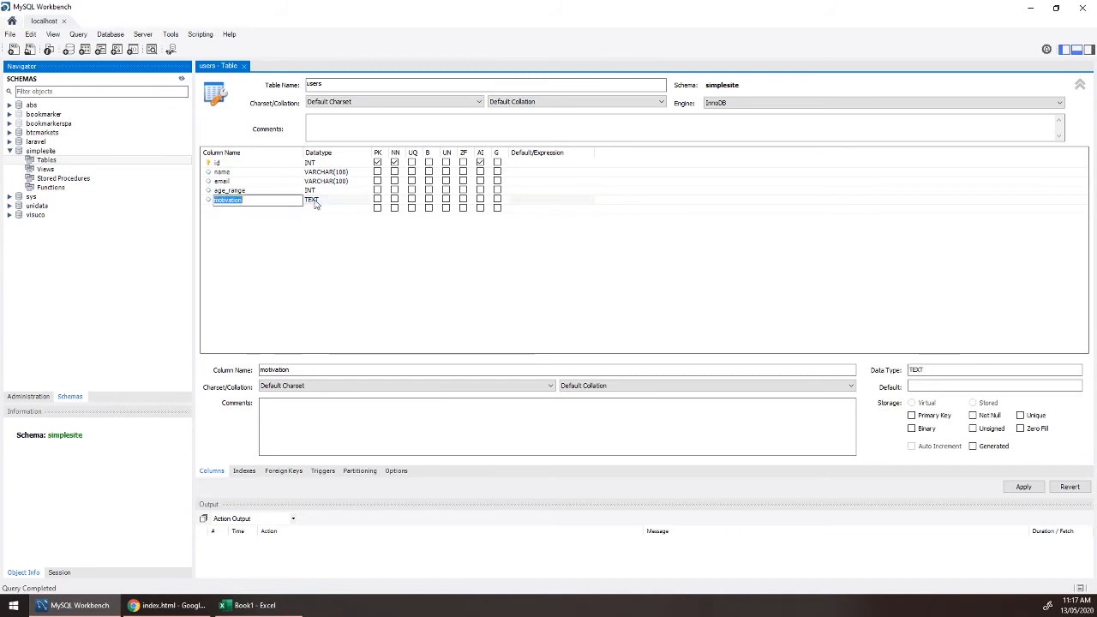
pyautogui.click(322, 199)
pyautogui.click(257, 200)
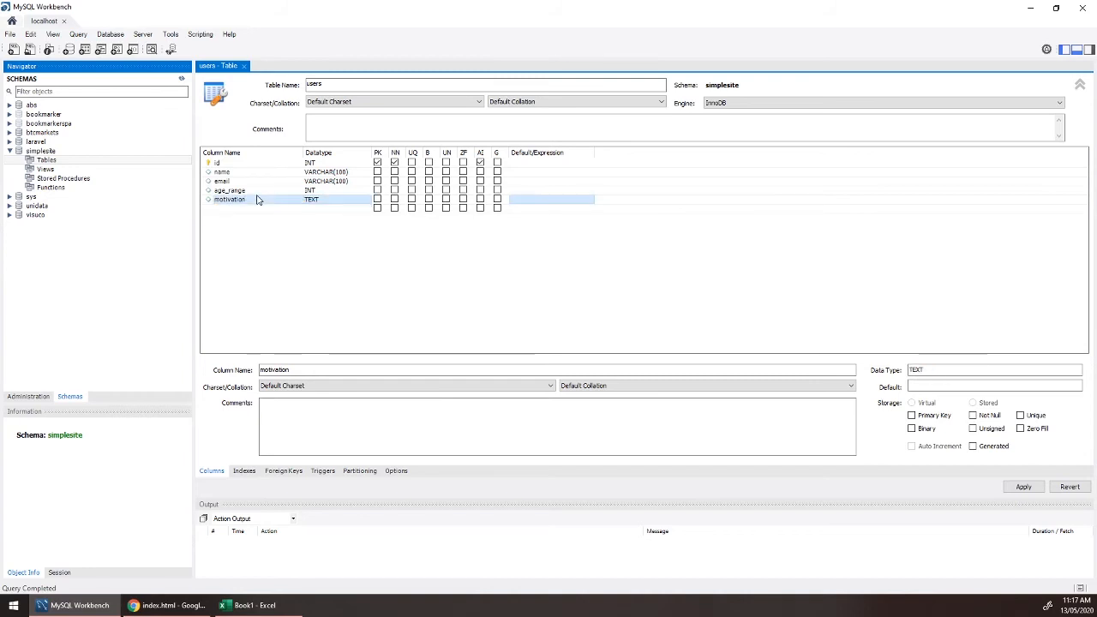
pyautogui.click(257, 197)
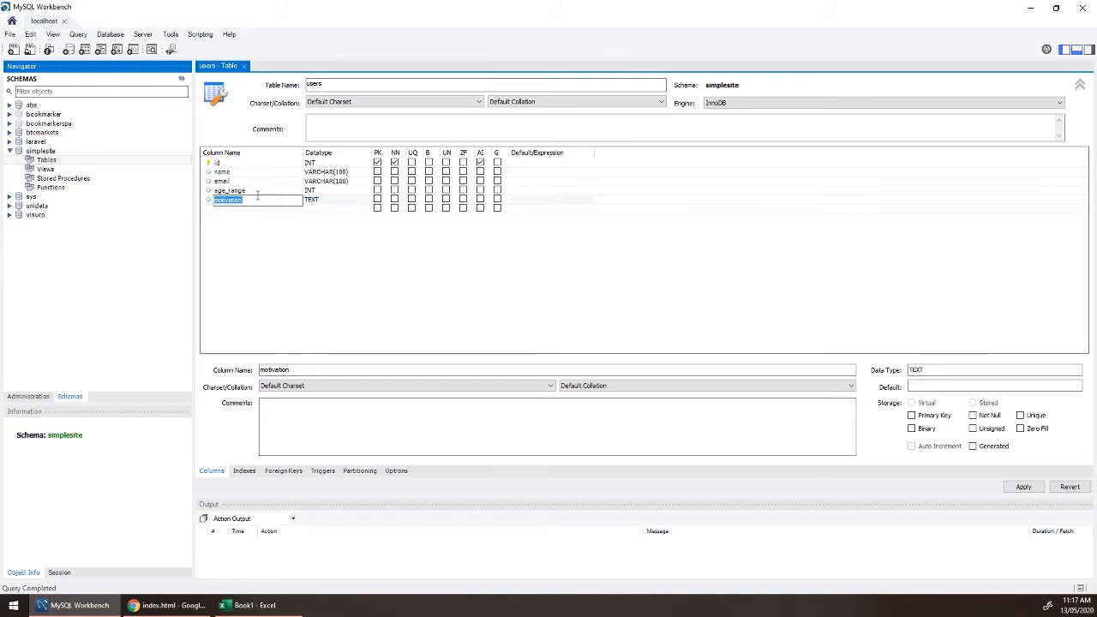
pyautogui.click(310, 199)
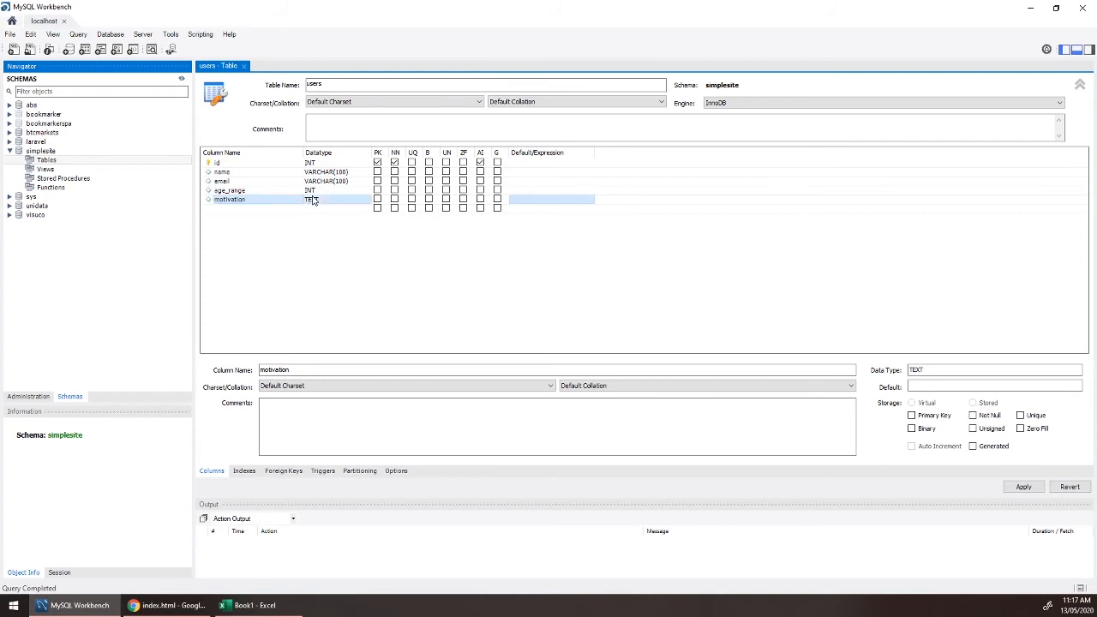
pyautogui.click(257, 200)
pyautogui.click(315, 201)
# Step: Add a created column with the datatype DATETIME below the motivation column
pyautogui.click(240, 209)
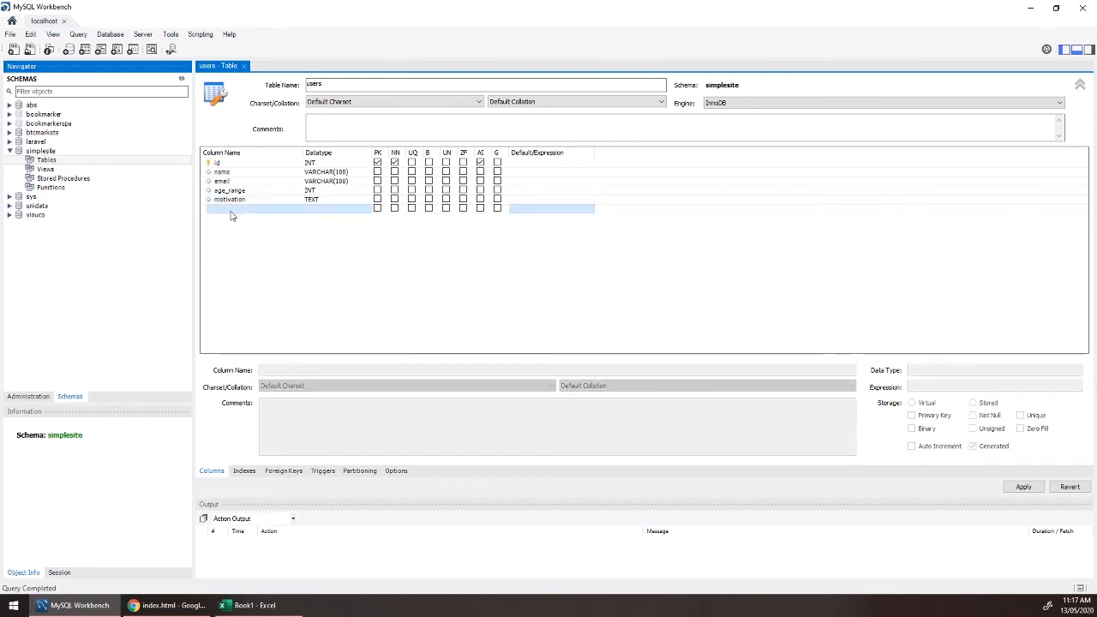
pyautogui.click(230, 212)
pyautogui.write('cre')
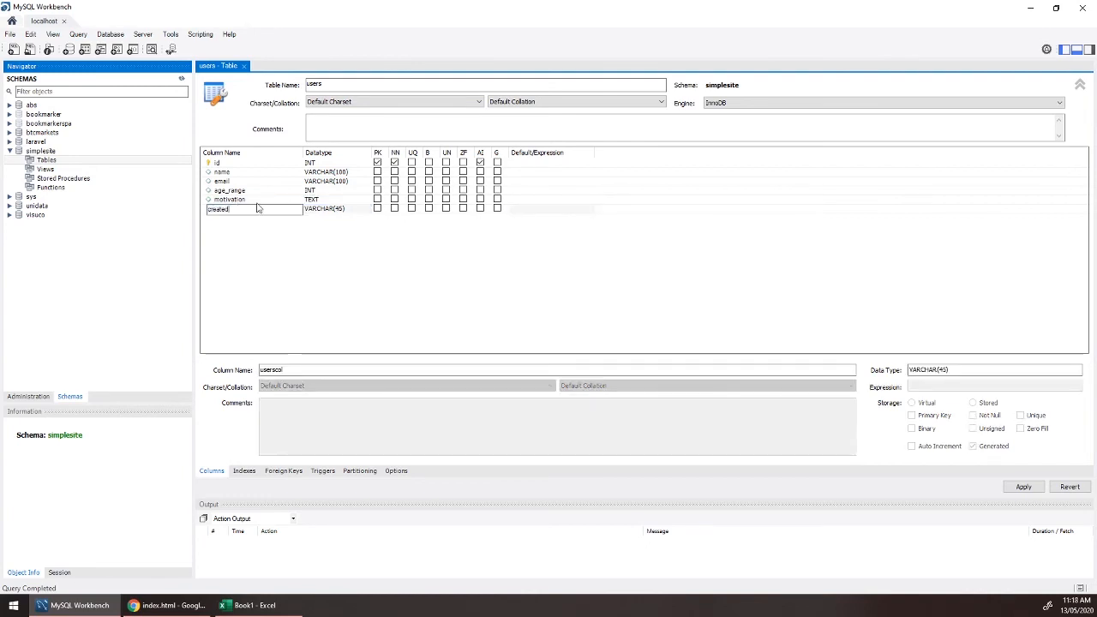
pyautogui.write('ated')
pyautogui.click(297, 239)
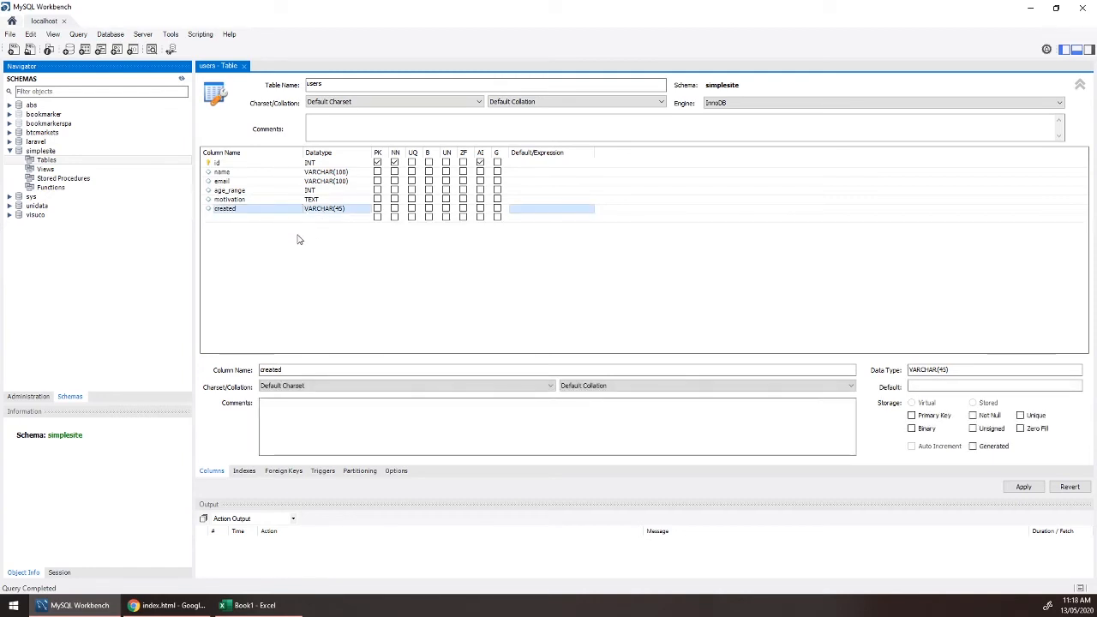
pyautogui.click(323, 209)
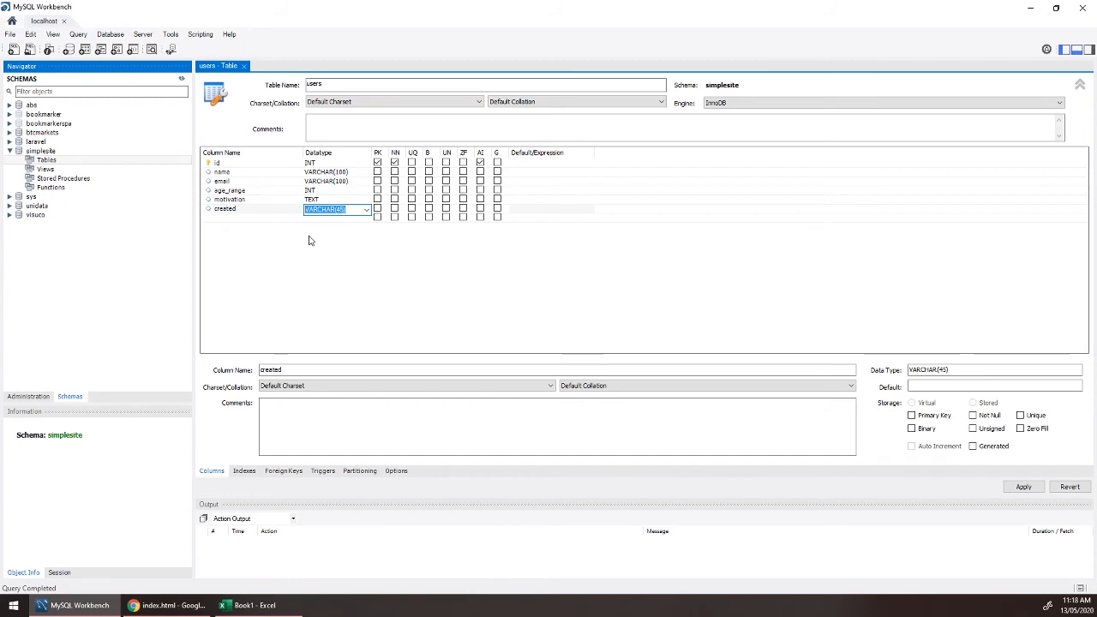
pyautogui.write('DATETIME')
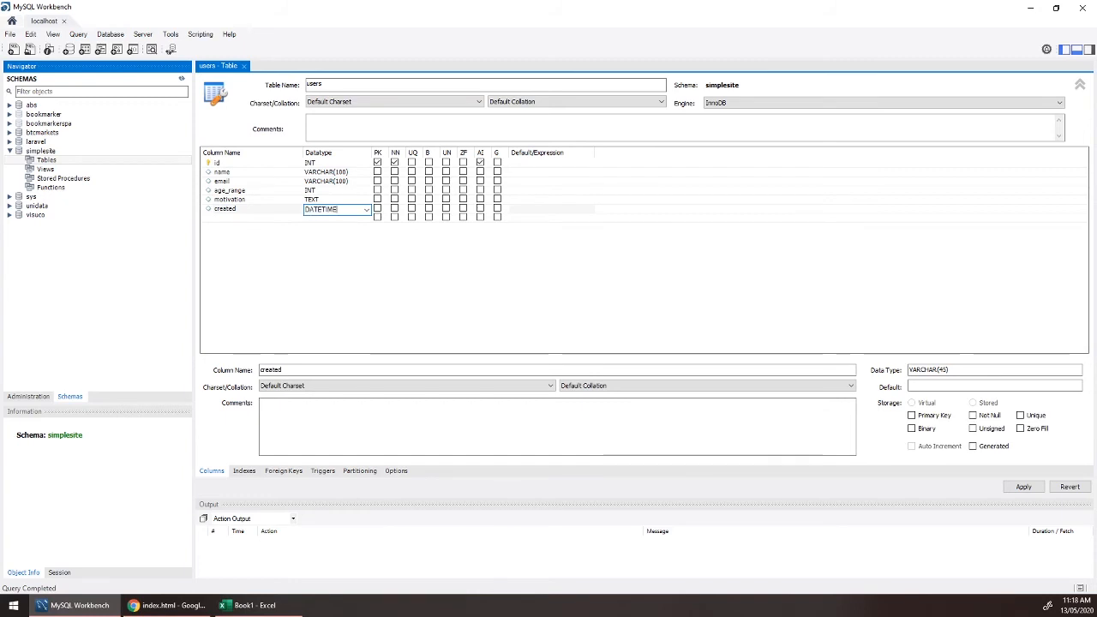
pyautogui.click(288, 213)
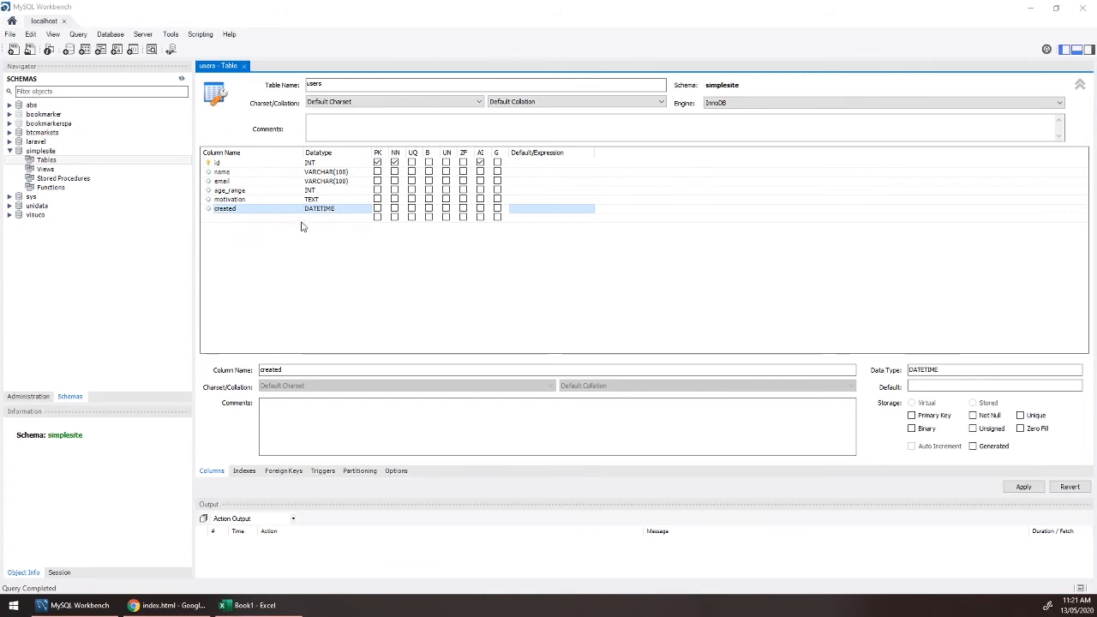
# Step: Set the created column's default expression to CURRENT_TIMESTAMP
pyautogui.click(526, 212)
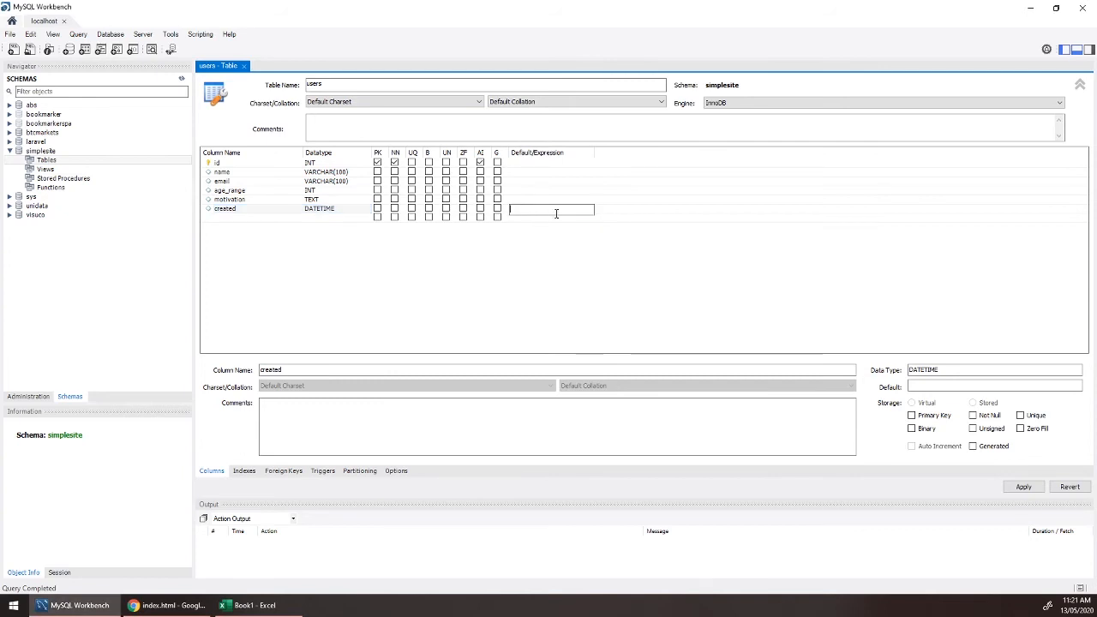
pyautogui.write('CURRENT_TIMESTAMP')
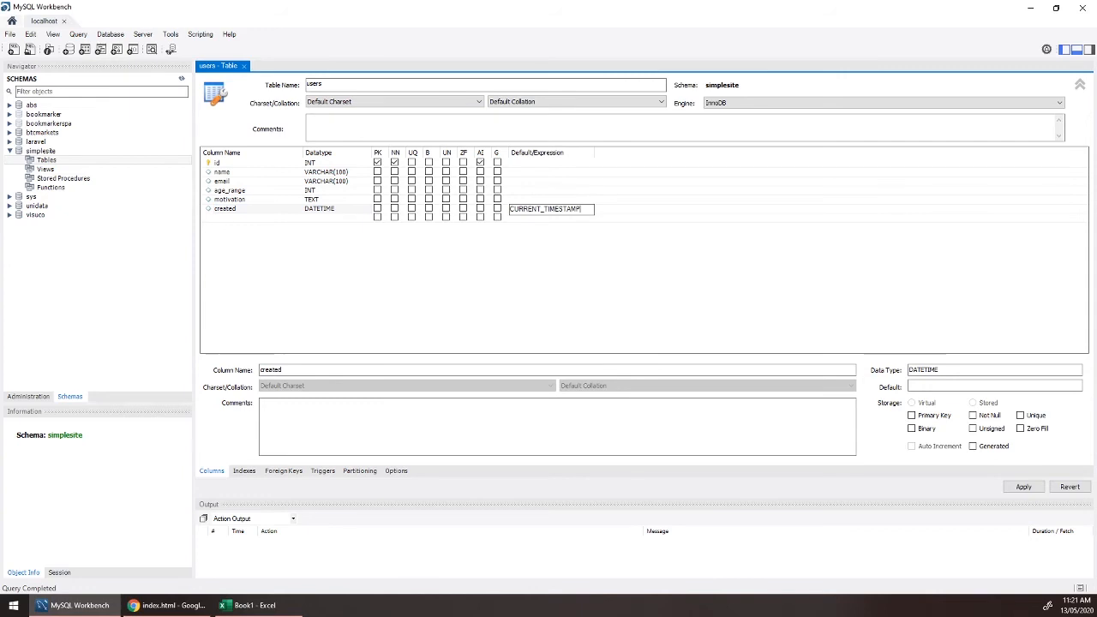
pyautogui.press('Return')
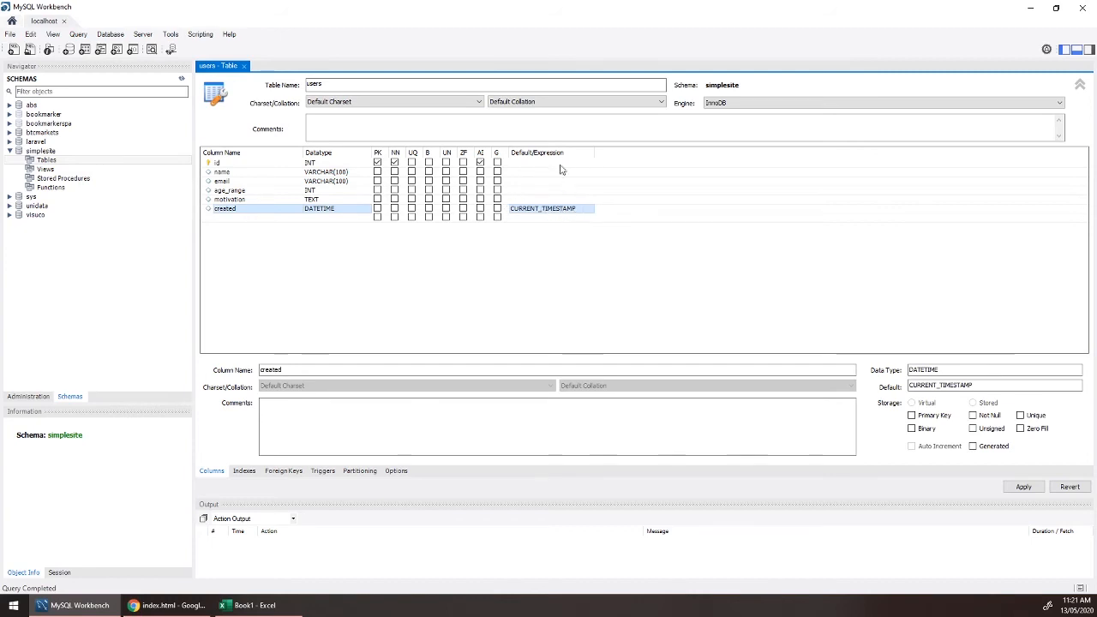
pyautogui.click(232, 218)
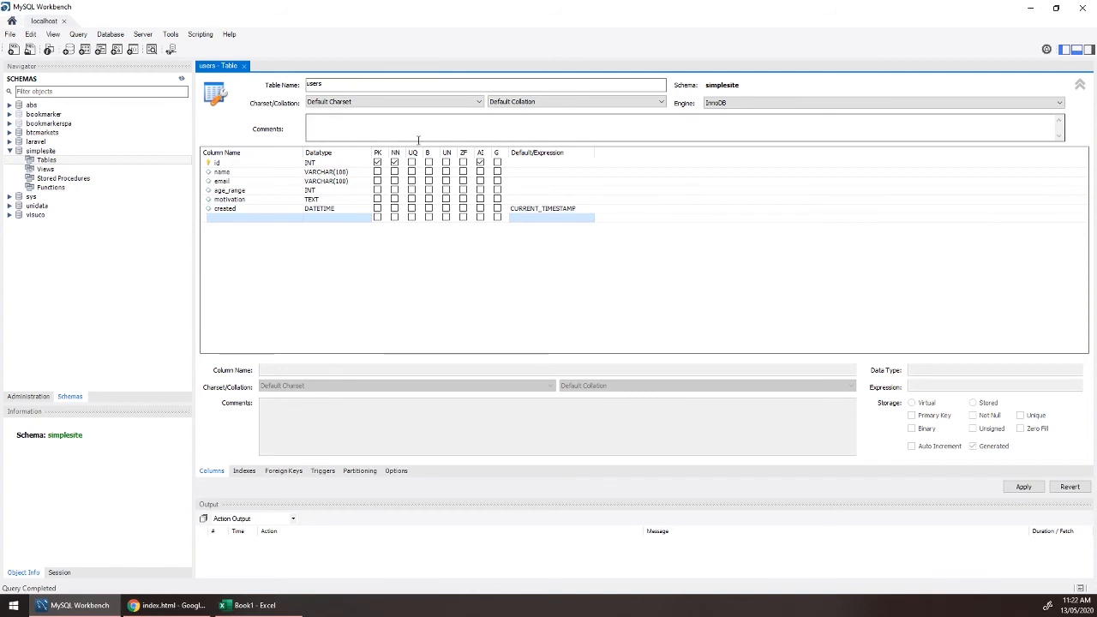
# Step: Generate the SQL script for the users table and review its CREATE TABLE statement, column definitions and id attributes
pyautogui.click(1022, 487)
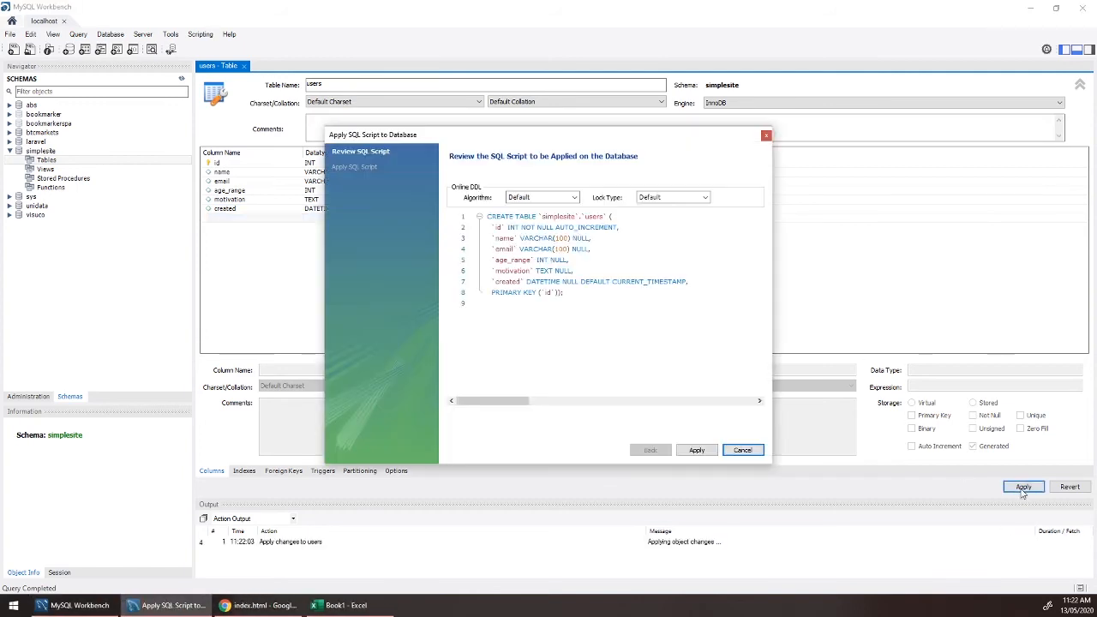
pyautogui.moveTo(570, 305); pyautogui.dragTo(446, 217)
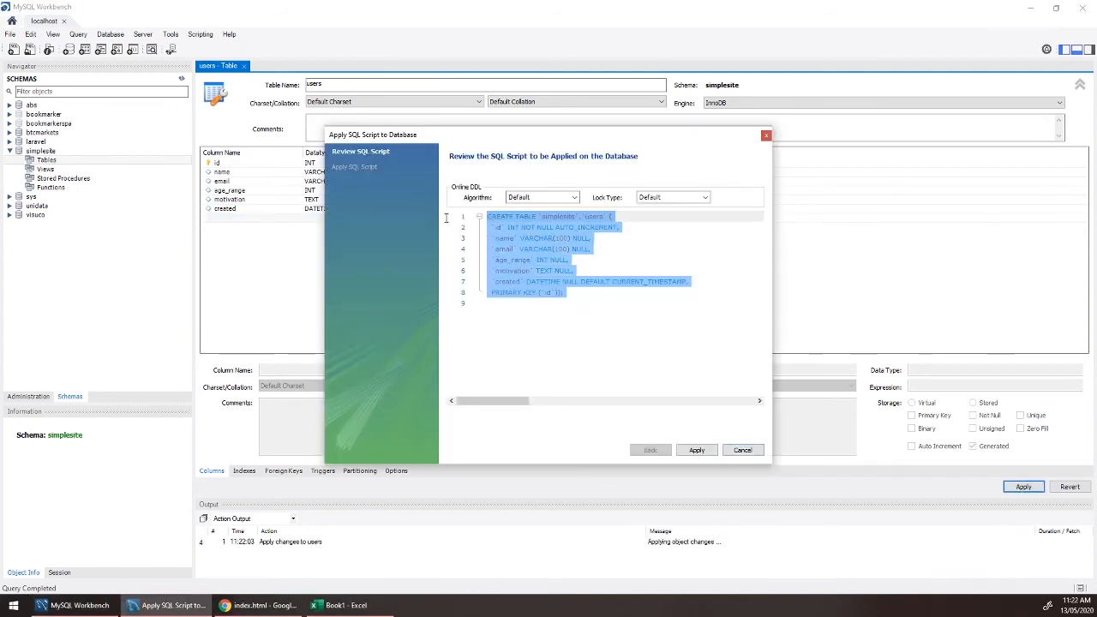
pyautogui.click(606, 282)
pyautogui.moveTo(586, 301); pyautogui.dragTo(476, 215)
pyautogui.click(605, 319)
pyautogui.moveTo(606, 318); pyautogui.dragTo(459, 210)
pyautogui.click(569, 305)
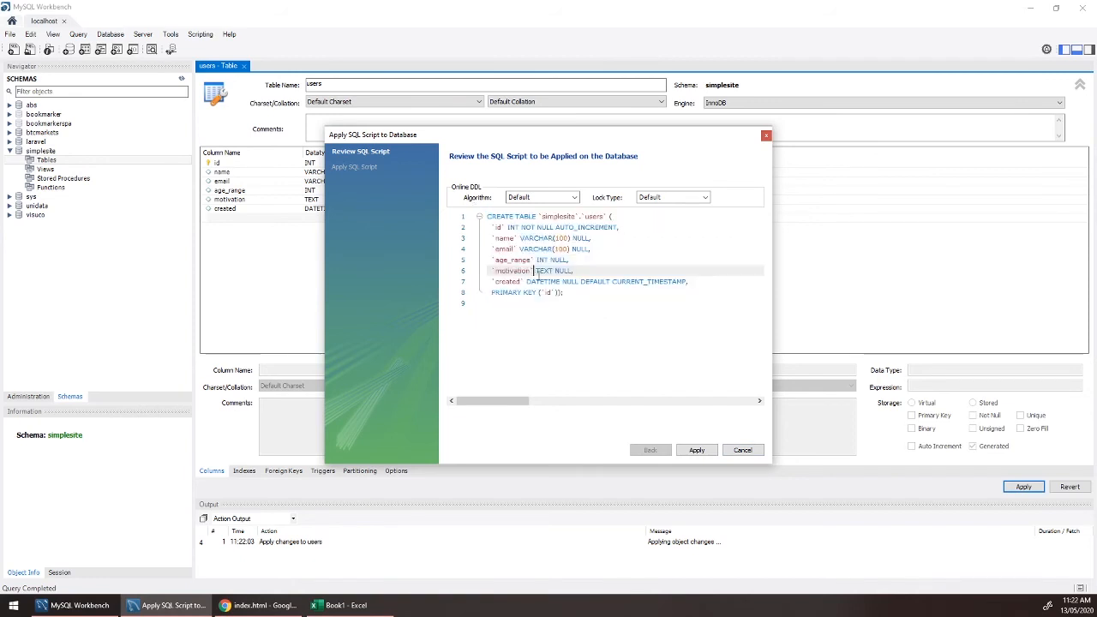
pyautogui.moveTo(570, 305); pyautogui.dragTo(451, 206)
pyautogui.click(555, 301)
pyautogui.moveTo(556, 300); pyautogui.dragTo(466, 212)
pyautogui.click(596, 299)
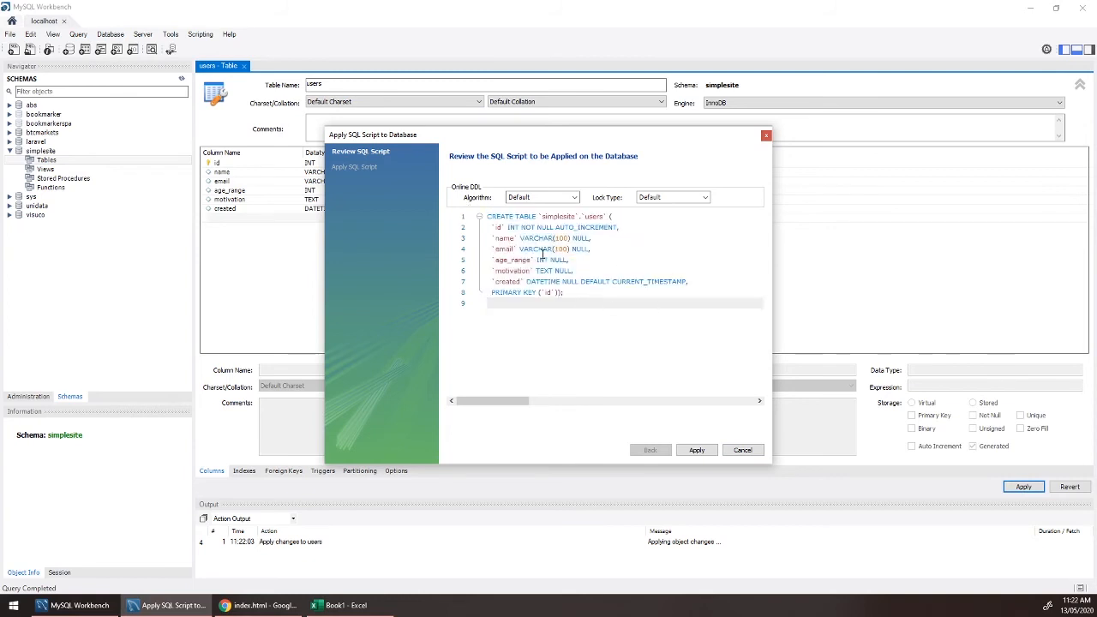
pyautogui.click(497, 221)
pyautogui.click(499, 238)
pyautogui.click(502, 249)
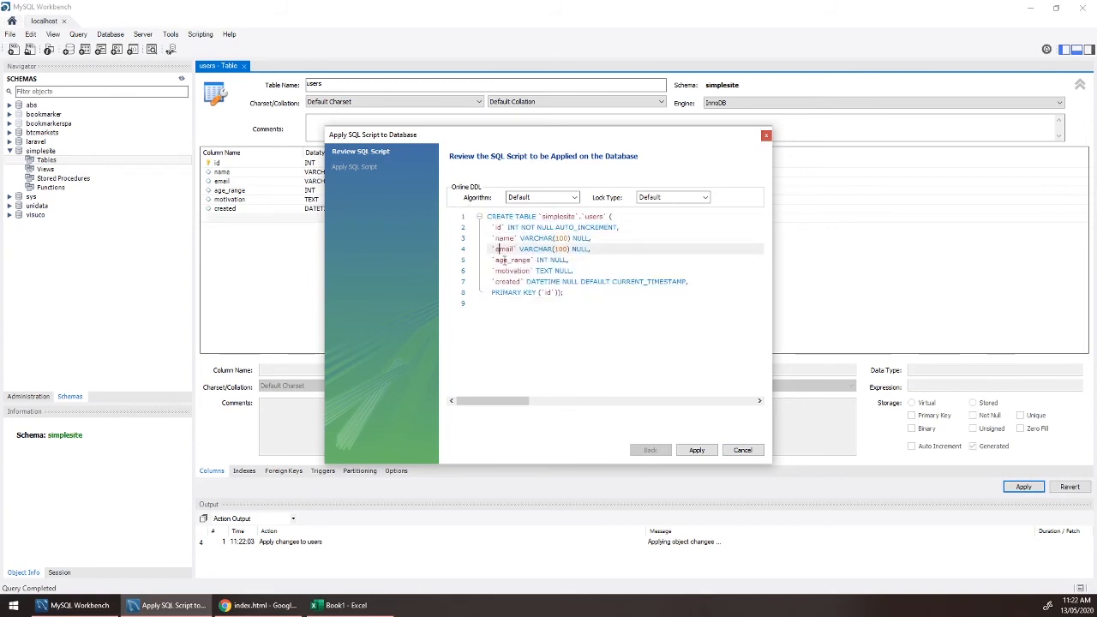
pyautogui.click(502, 259)
pyautogui.click(520, 237)
pyautogui.moveTo(520, 237)
pyautogui.mouseDown()
pyautogui.moveTo(593, 228)
pyautogui.moveTo(506, 230)
pyautogui.mouseUp()
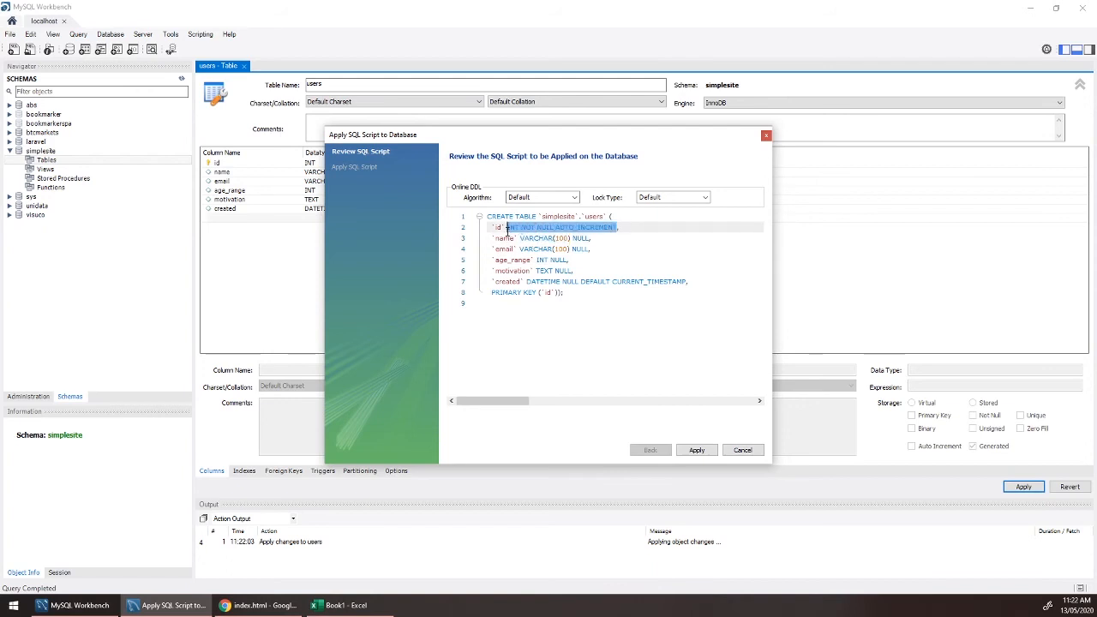
# Step: Apply the CREATE TABLE script to the database and finish the apply wizard
pyautogui.click(531, 311)
pyautogui.click(700, 451)
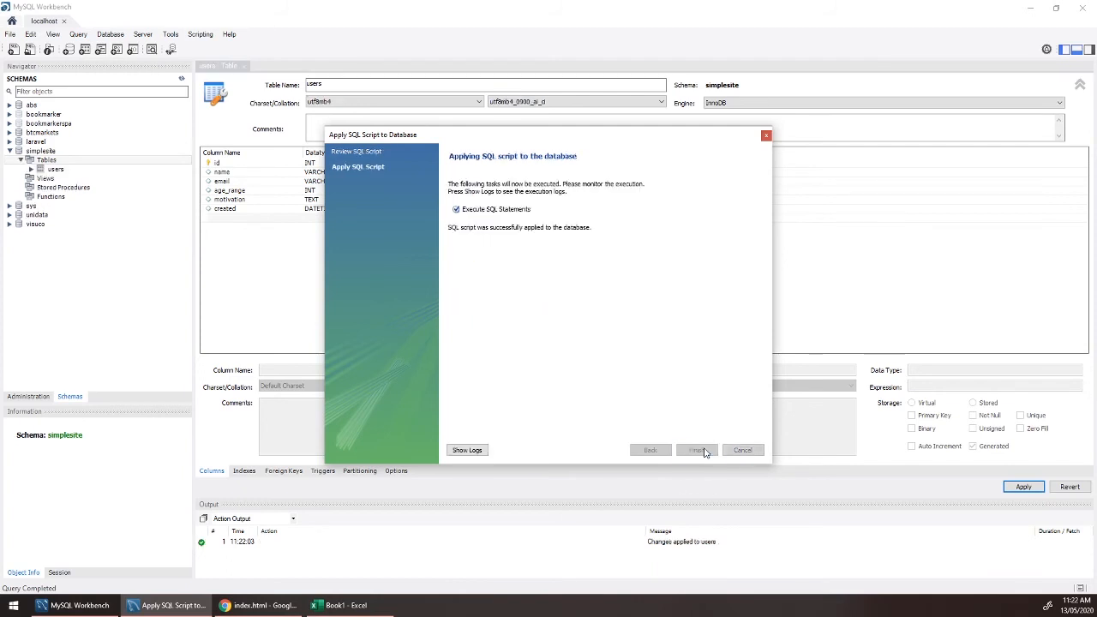
pyautogui.click(701, 451)
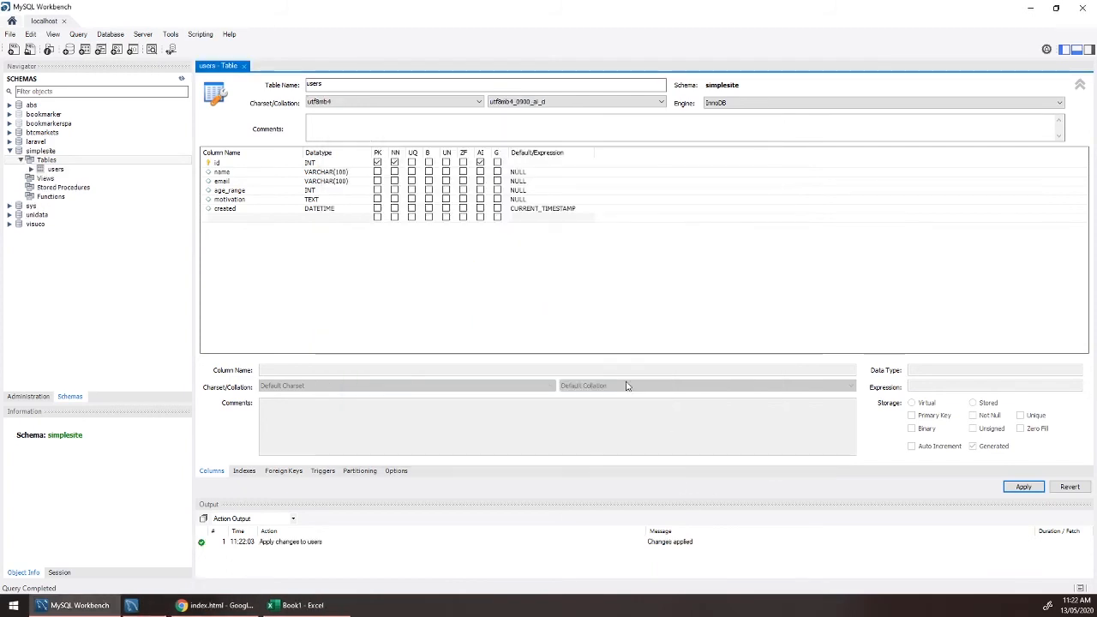
# Step: Select the rows of the new users table in the simplesite schema with a limit of 1000
pyautogui.click(25, 152)
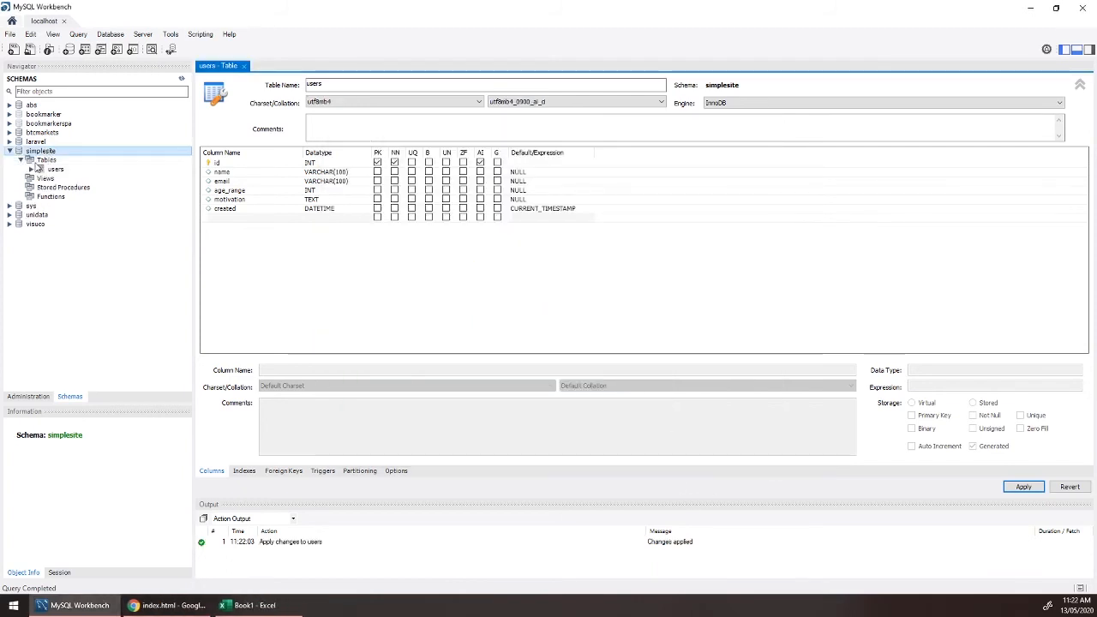
pyautogui.click(41, 160)
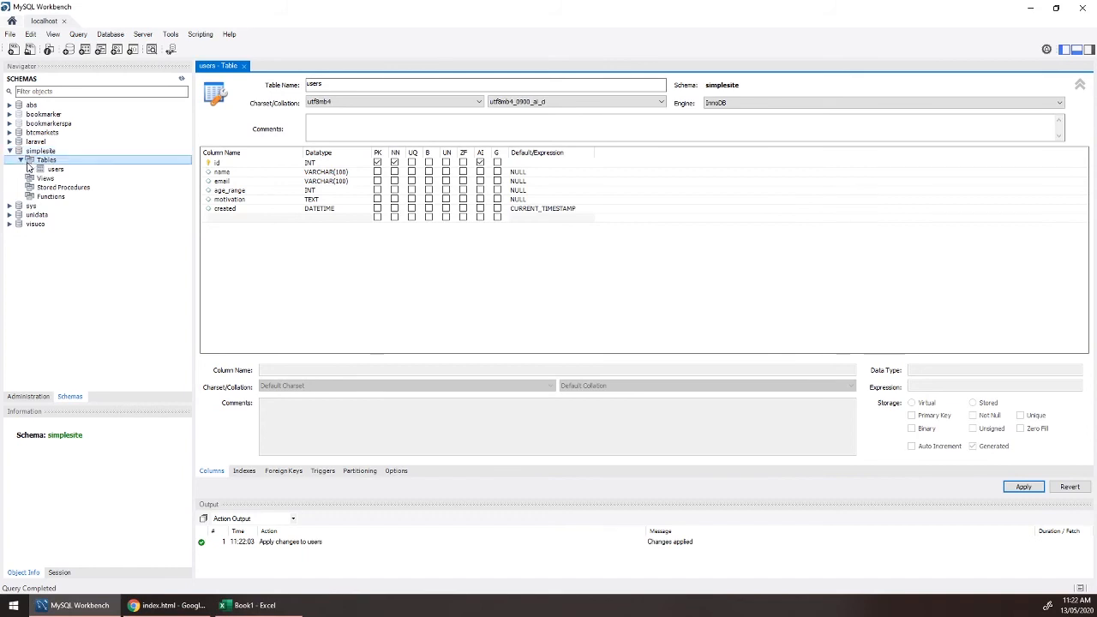
pyautogui.click(47, 169)
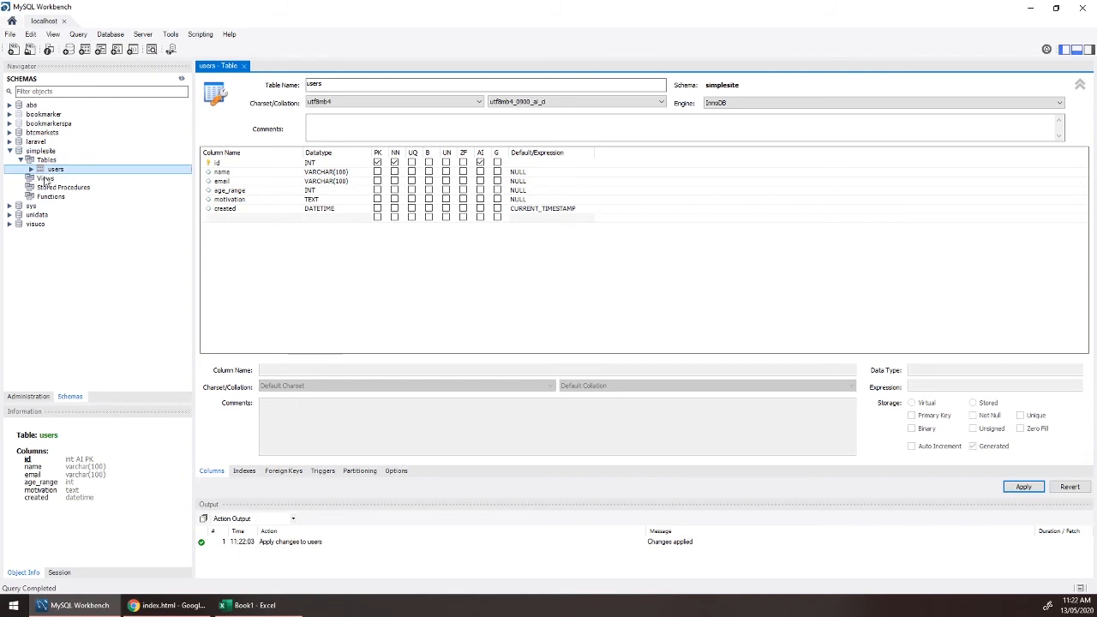
pyautogui.rightClick(60, 173)
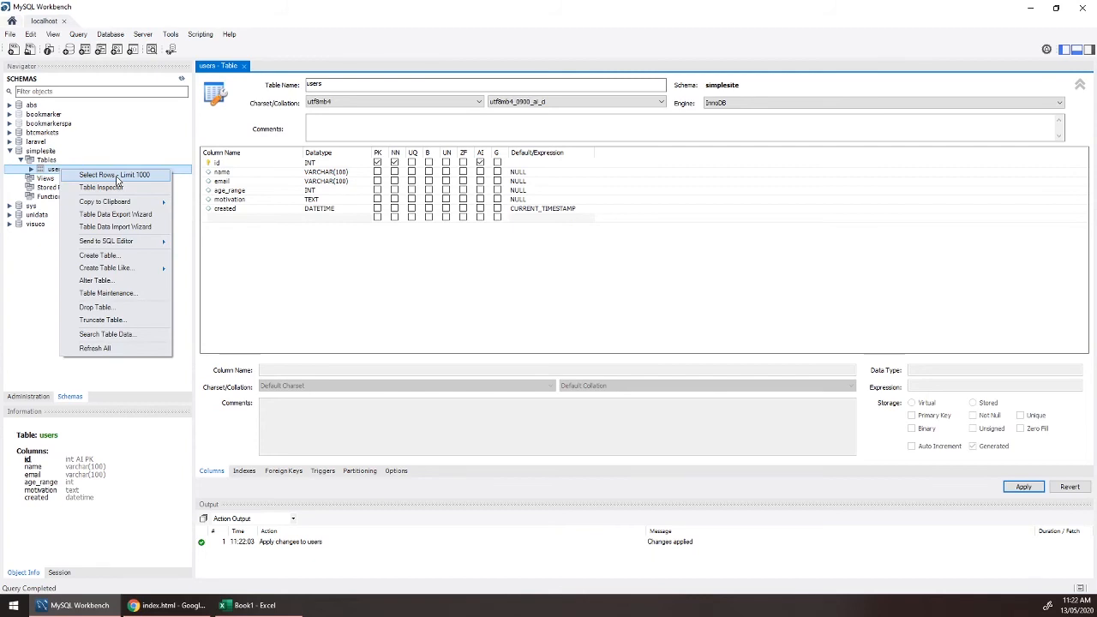
pyautogui.click(116, 177)
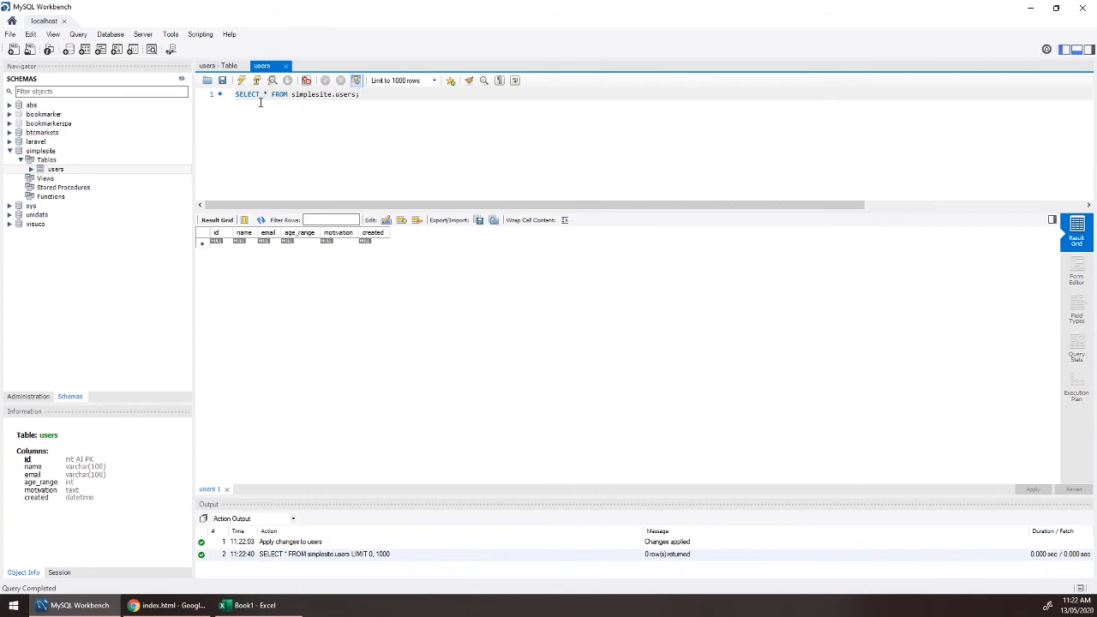
# Step: Examine the SELECT query on simplesite.users and the created cell in its result grid
pyautogui.click(215, 98)
pyautogui.click(320, 95)
pyautogui.doubleClick(249, 92)
pyautogui.click(265, 94)
pyautogui.doubleClick(349, 95)
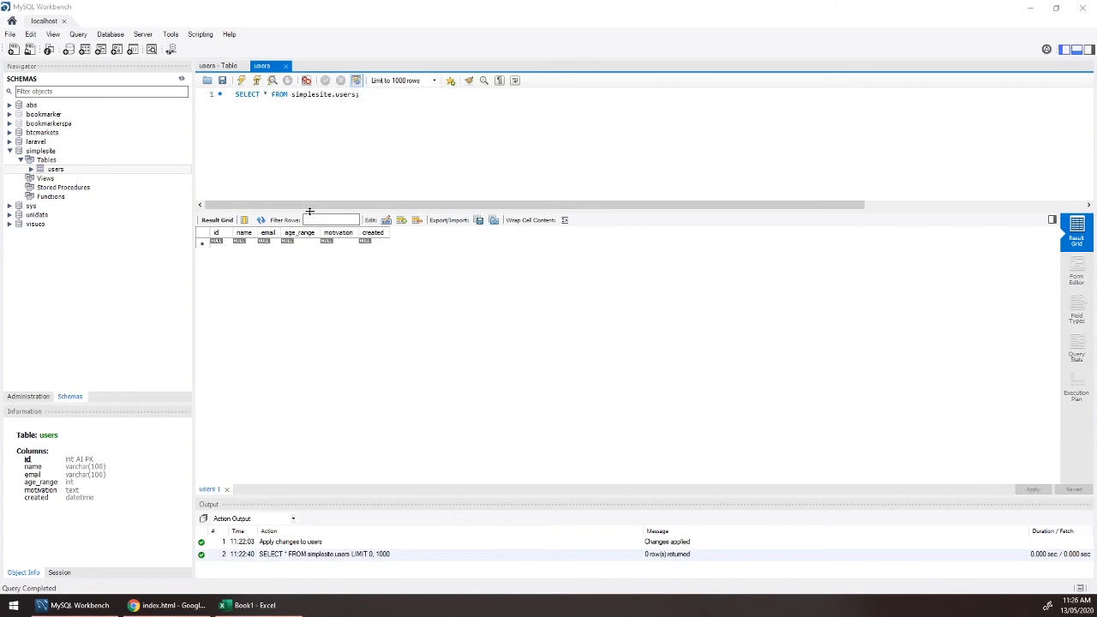
pyautogui.click(366, 242)
pyautogui.click(349, 135)
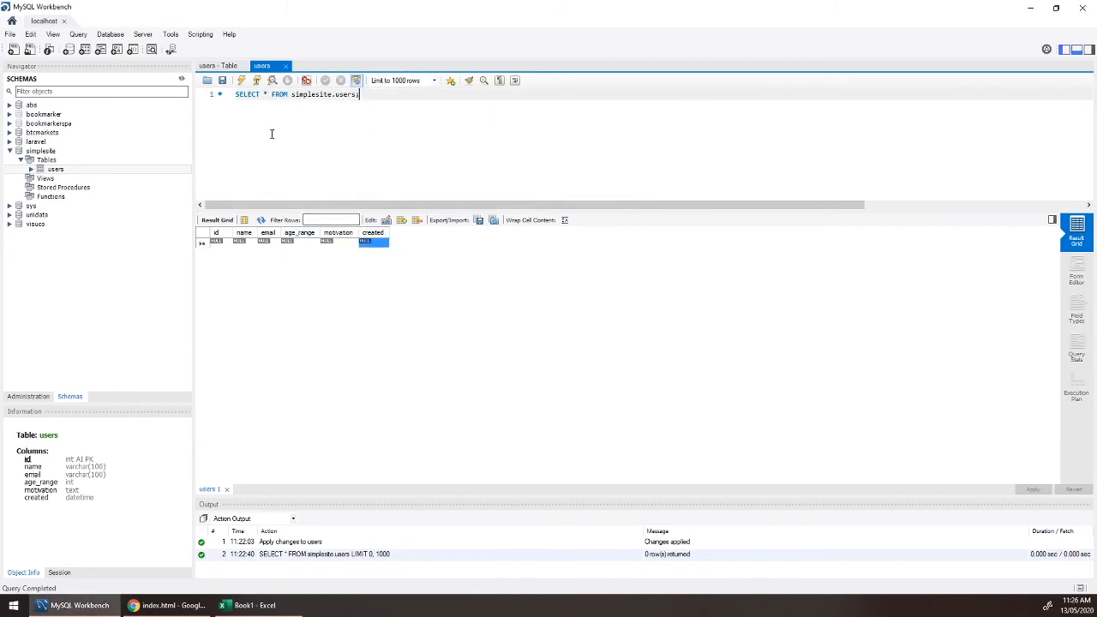
# Step: Rerun the SELECT query on simplesite.users several times
pyautogui.click(242, 81)
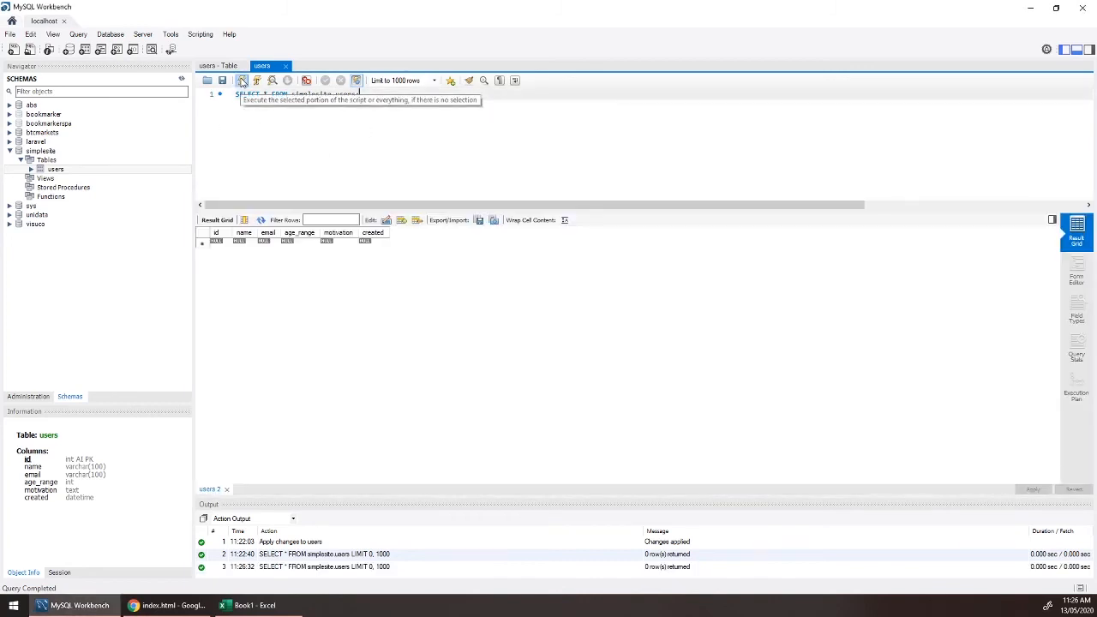
pyautogui.click(241, 80)
pyautogui.click(242, 81)
pyautogui.click(242, 80)
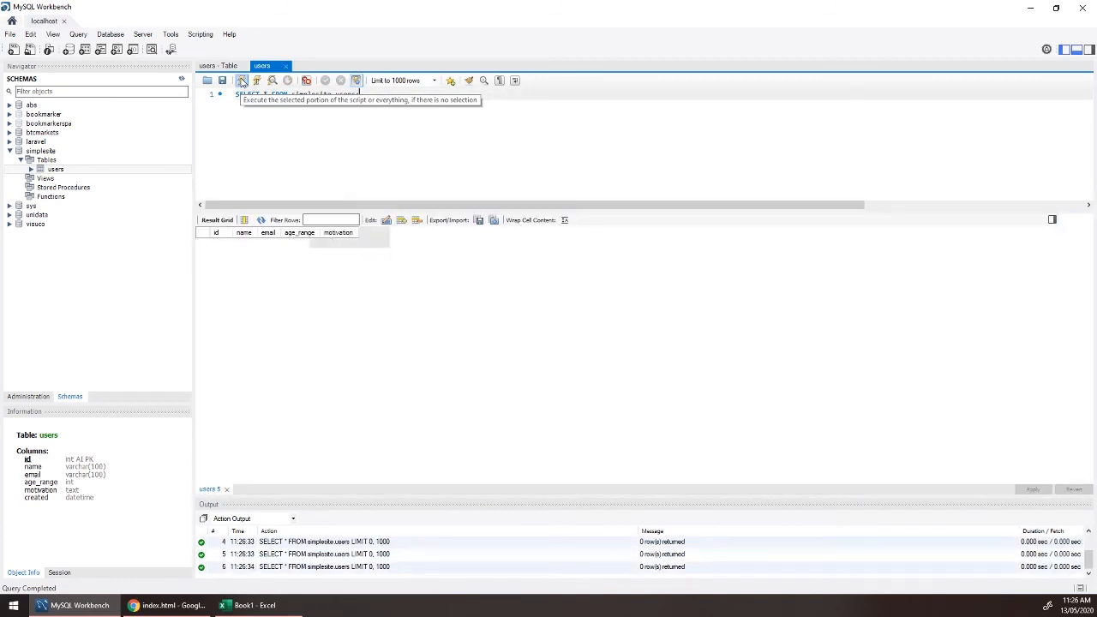
pyautogui.click(242, 81)
pyautogui.click(242, 81)
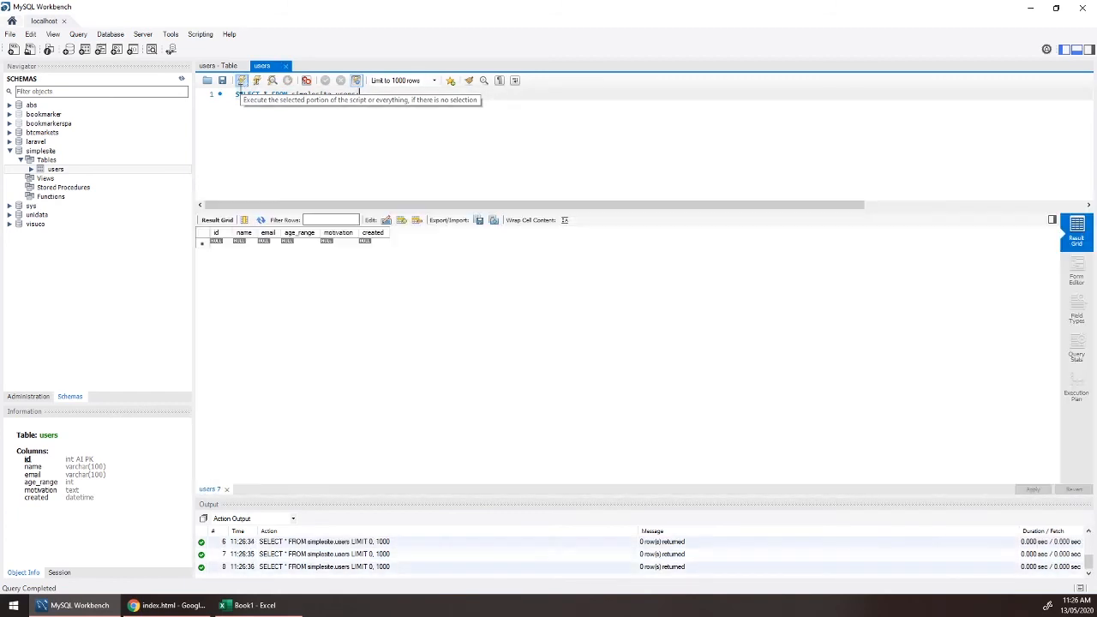
pyautogui.click(225, 243)
pyautogui.moveTo(235, 245); pyautogui.dragTo(353, 246)
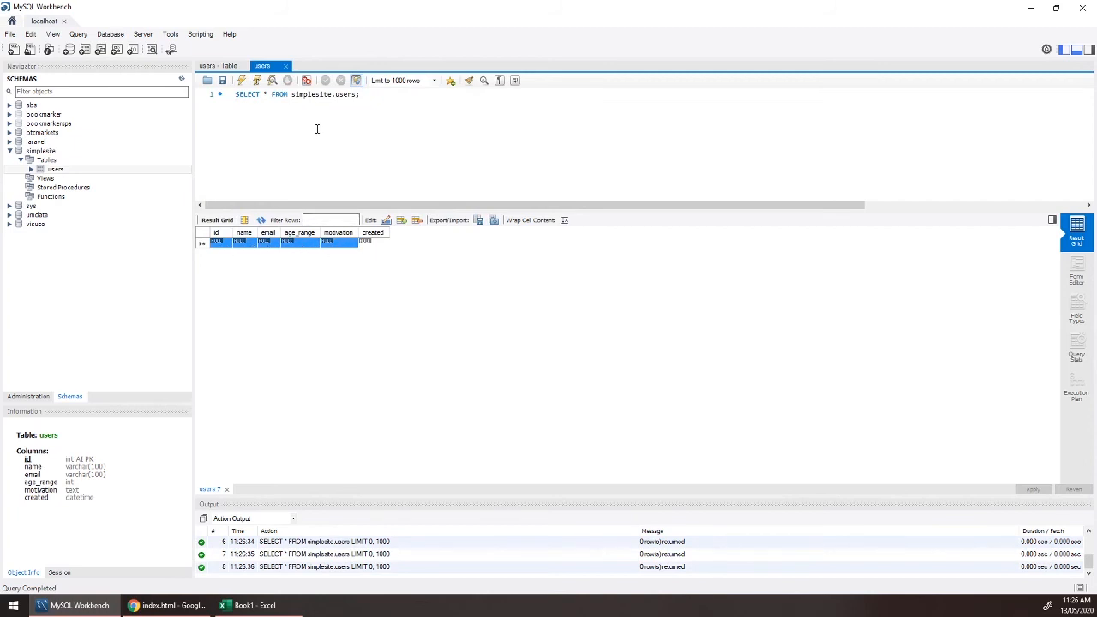
pyautogui.click(240, 246)
pyautogui.click(262, 246)
pyautogui.click(325, 245)
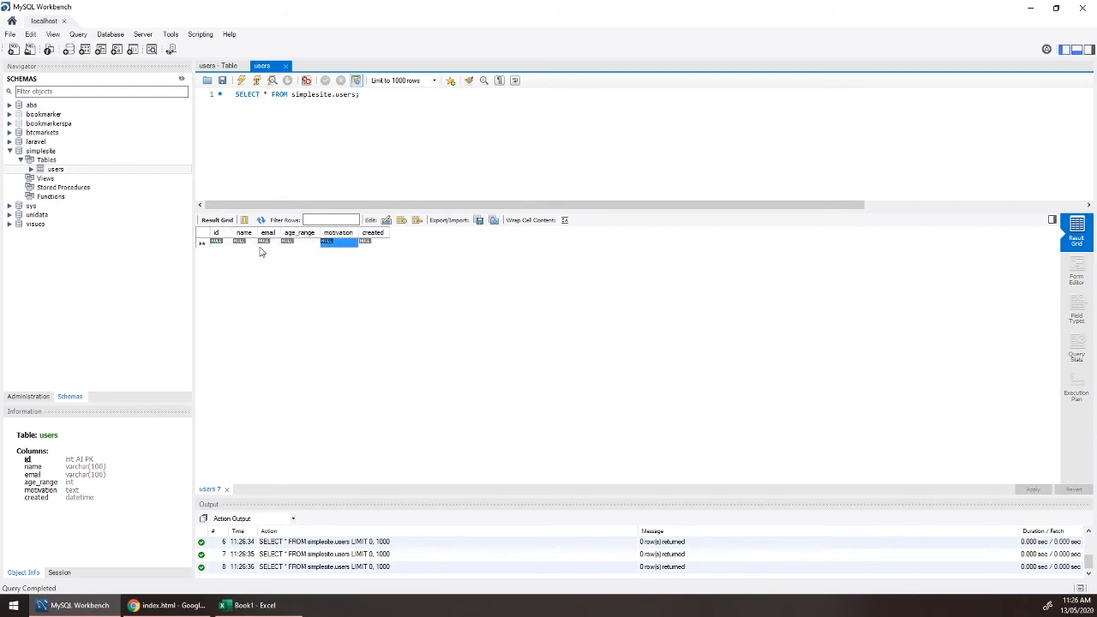
# Step: Fill a new users row with a name, an e-mail address, age_range 26 and motivation "So good"
pyautogui.click(241, 245)
pyautogui.doubleClick(241, 244)
pyautogui.write('Daniel')
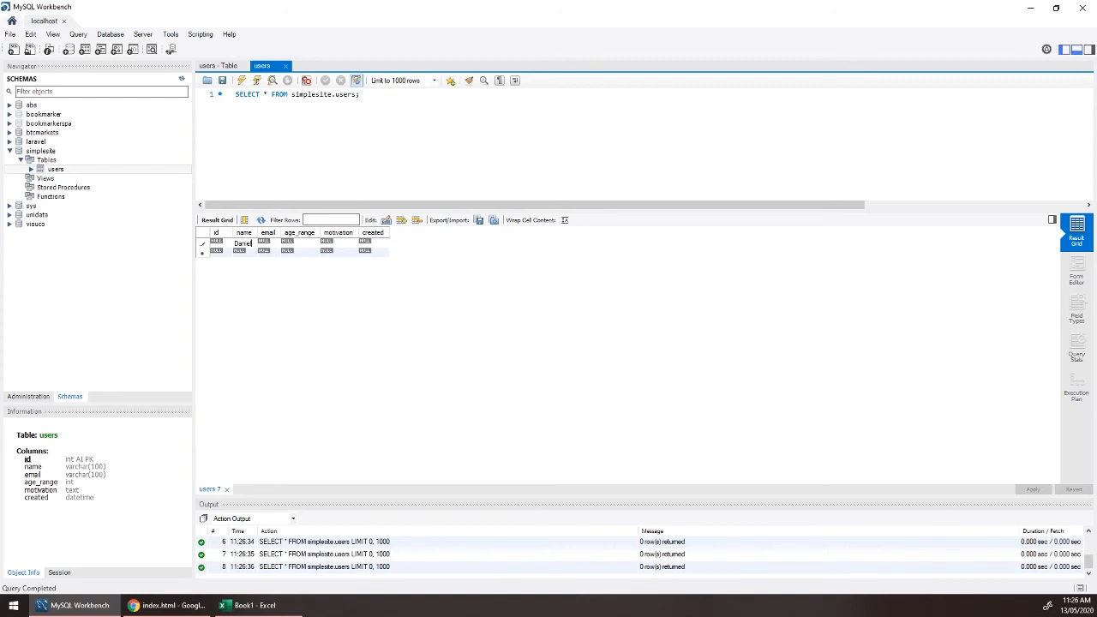
pyautogui.doubleClick(261, 244)
pyautogui.write('daniel@email.com')
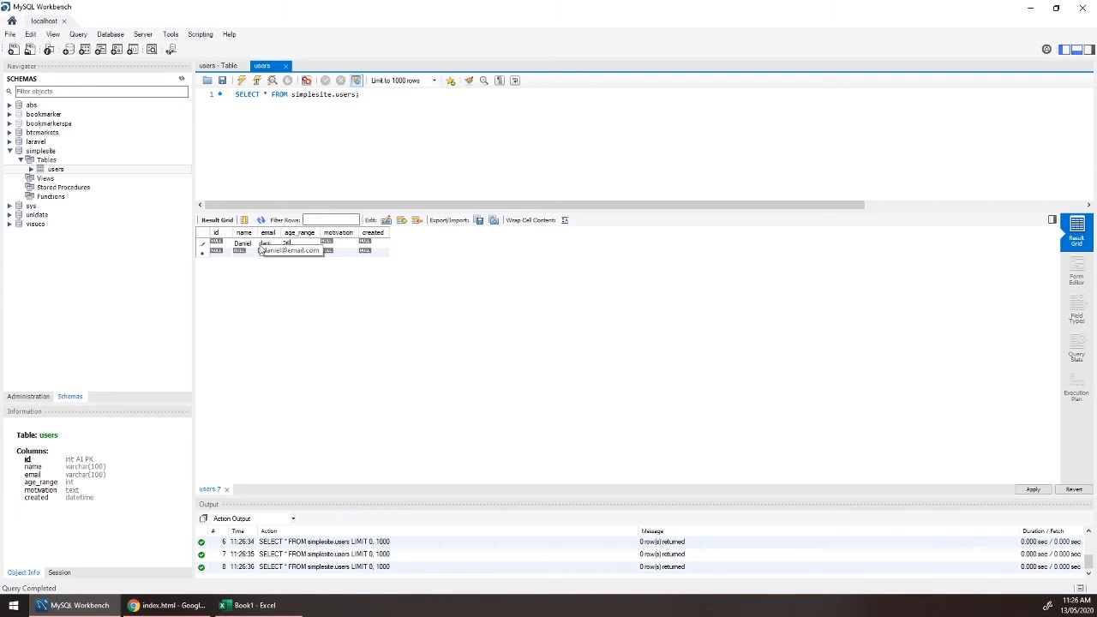
pyautogui.write('So good')
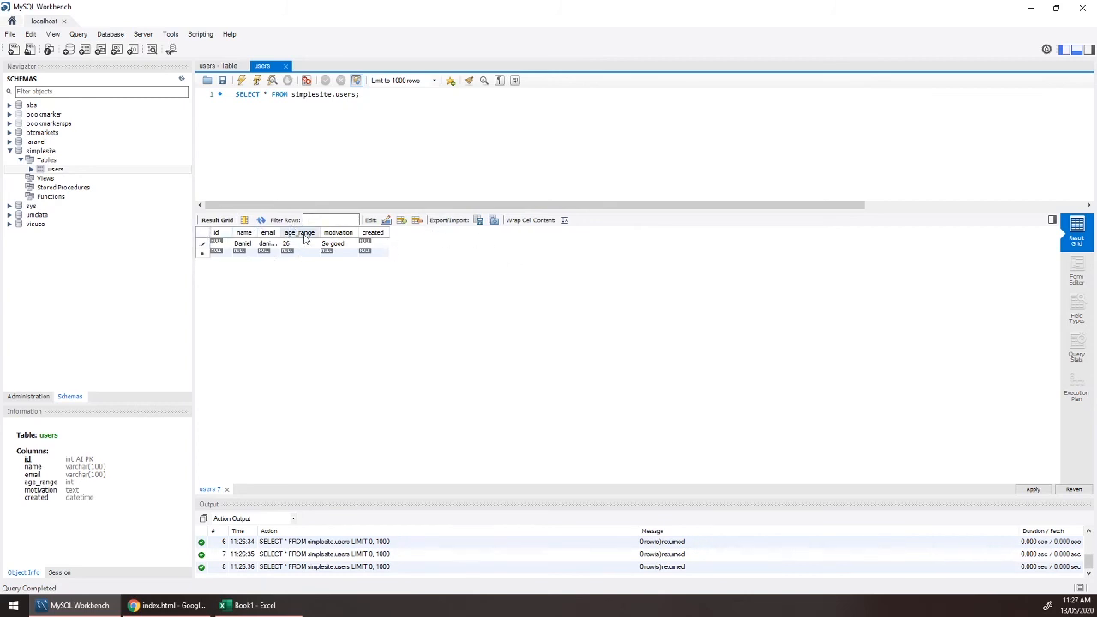
pyautogui.doubleClick(269, 245)
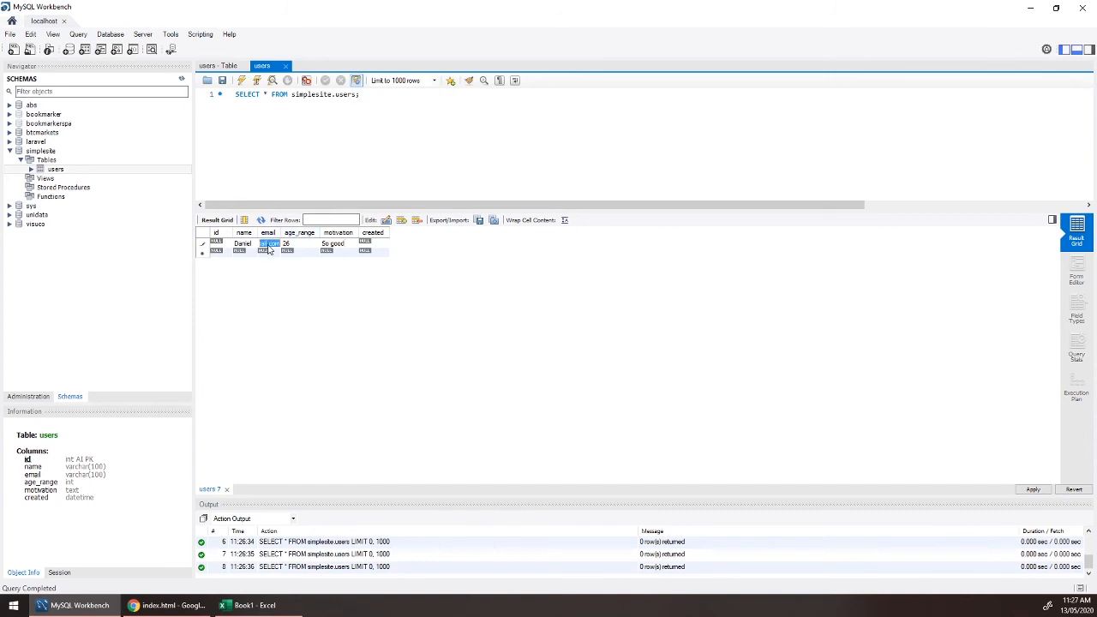
# Step: Open the pending row insert for applying and review its full INSERT INTO simplesite.users script, including table, columns and values
pyautogui.click(1033, 489)
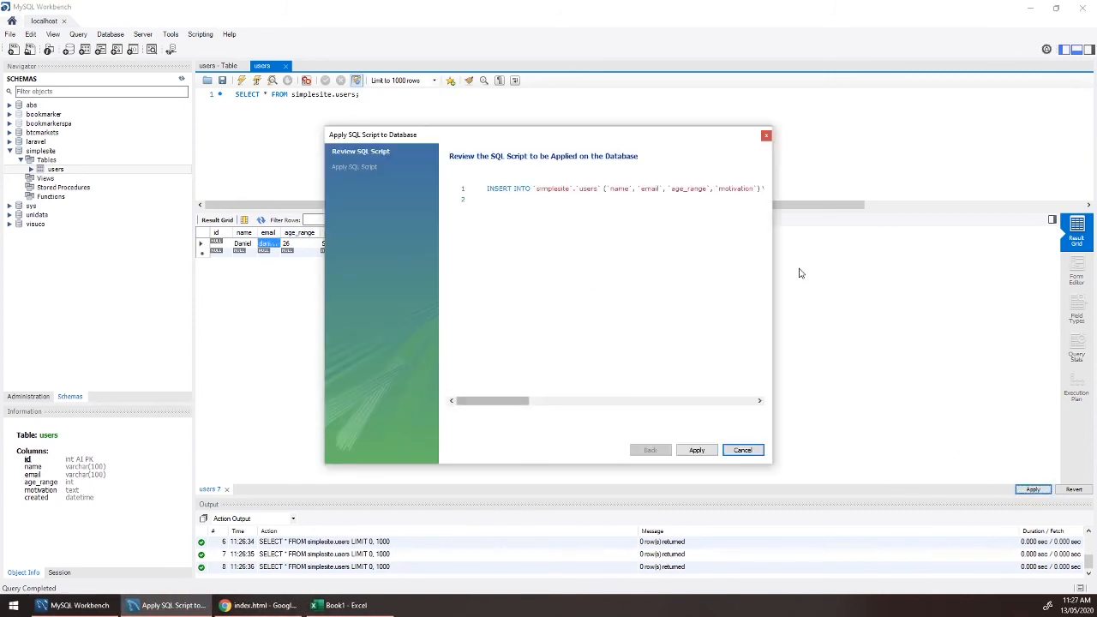
pyautogui.moveTo(774, 259); pyautogui.dragTo(1093, 259)
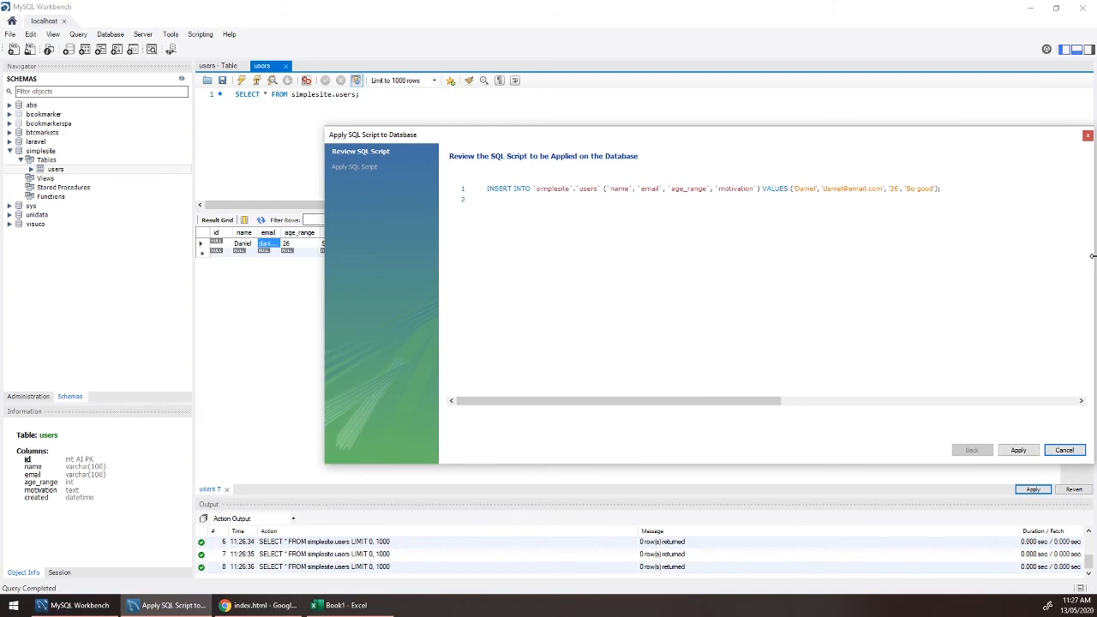
pyautogui.moveTo(941, 189); pyautogui.dragTo(460, 189)
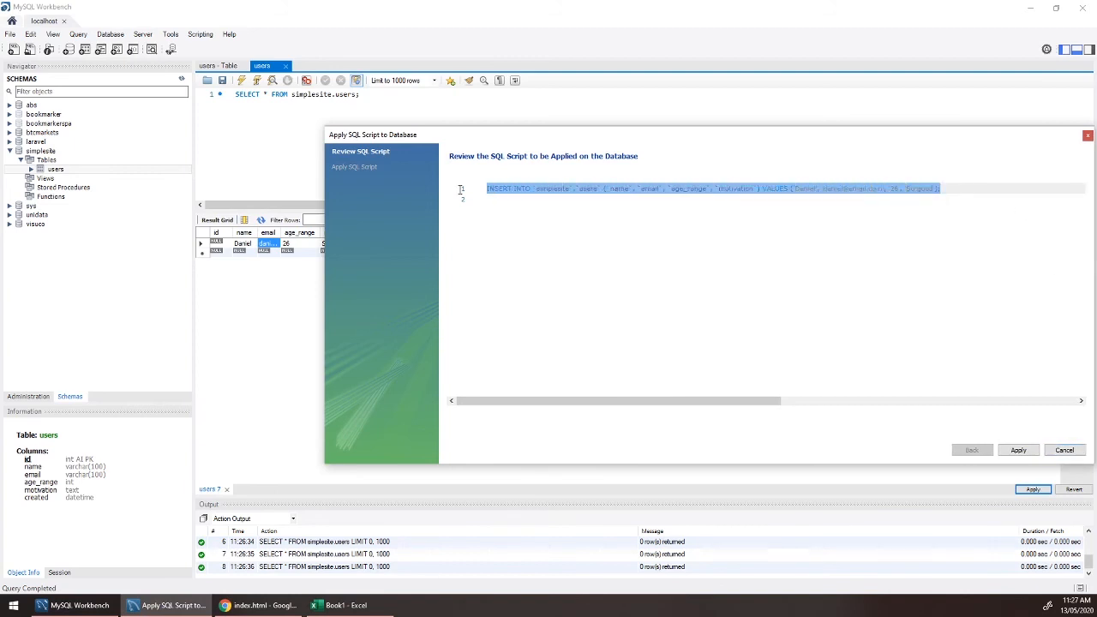
pyautogui.click(562, 211)
pyautogui.doubleClick(499, 191)
pyautogui.doubleClick(519, 187)
pyautogui.click(587, 189)
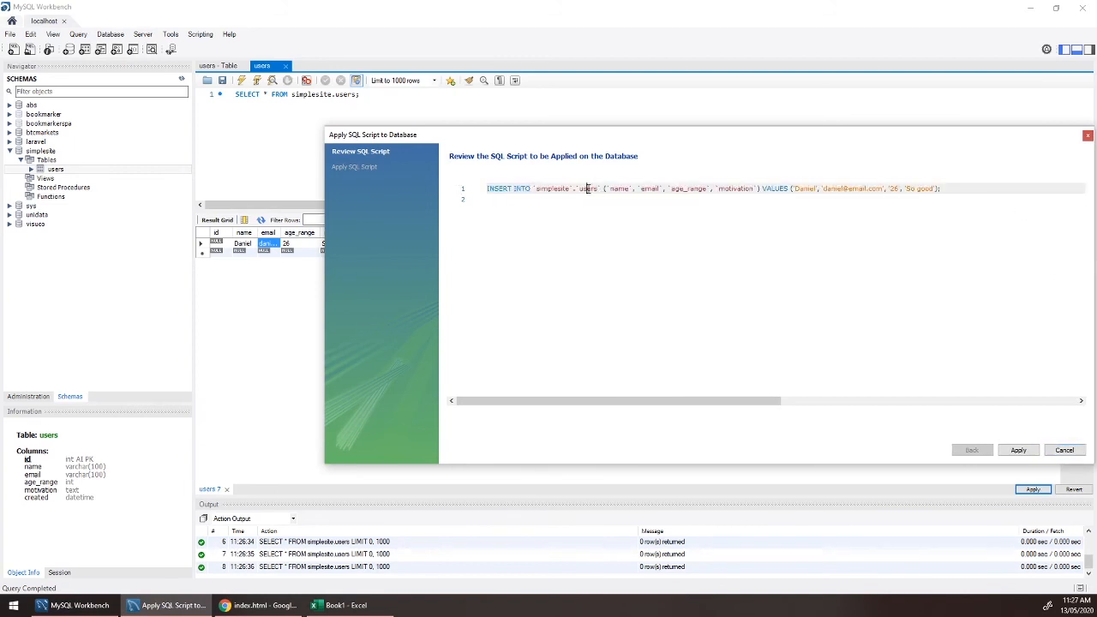
pyautogui.doubleClick(588, 188)
pyautogui.moveTo(603, 189); pyautogui.dragTo(949, 187)
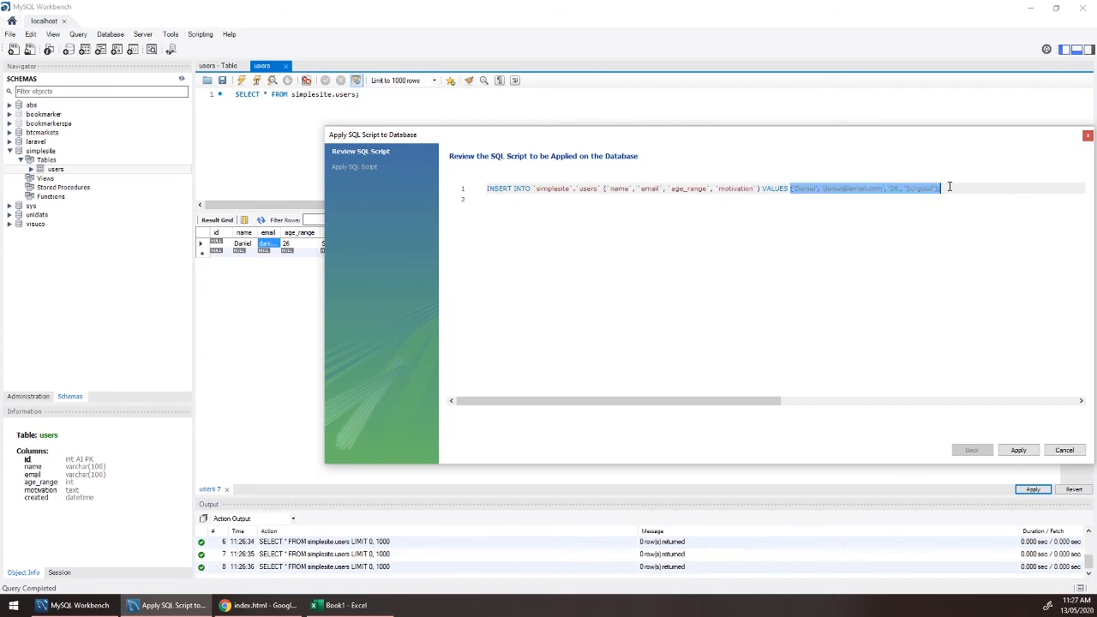
pyautogui.click(954, 292)
# Step: Apply the INSERT script to the database and rerun the SELECT query to check the new row
pyautogui.click(1018, 450)
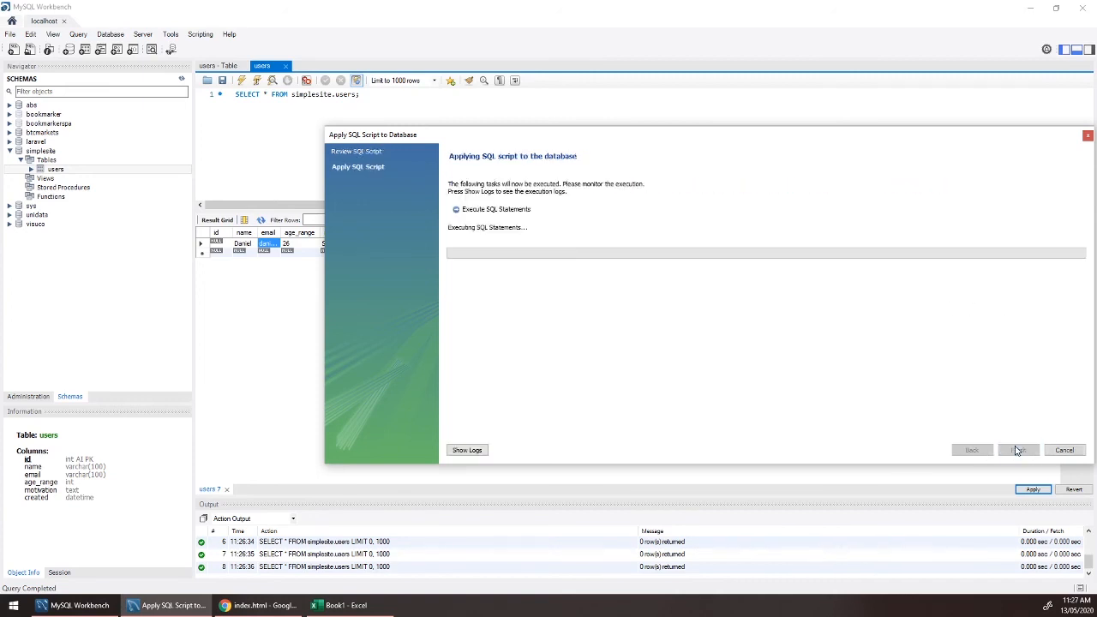
pyautogui.click(1018, 449)
pyautogui.click(306, 114)
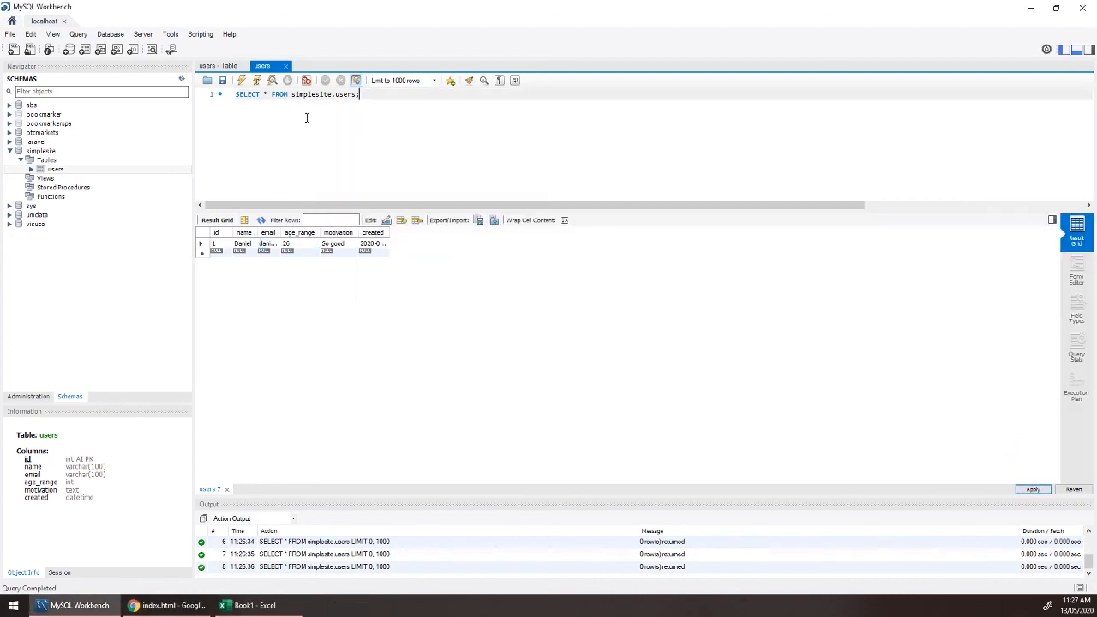
pyautogui.click(241, 86)
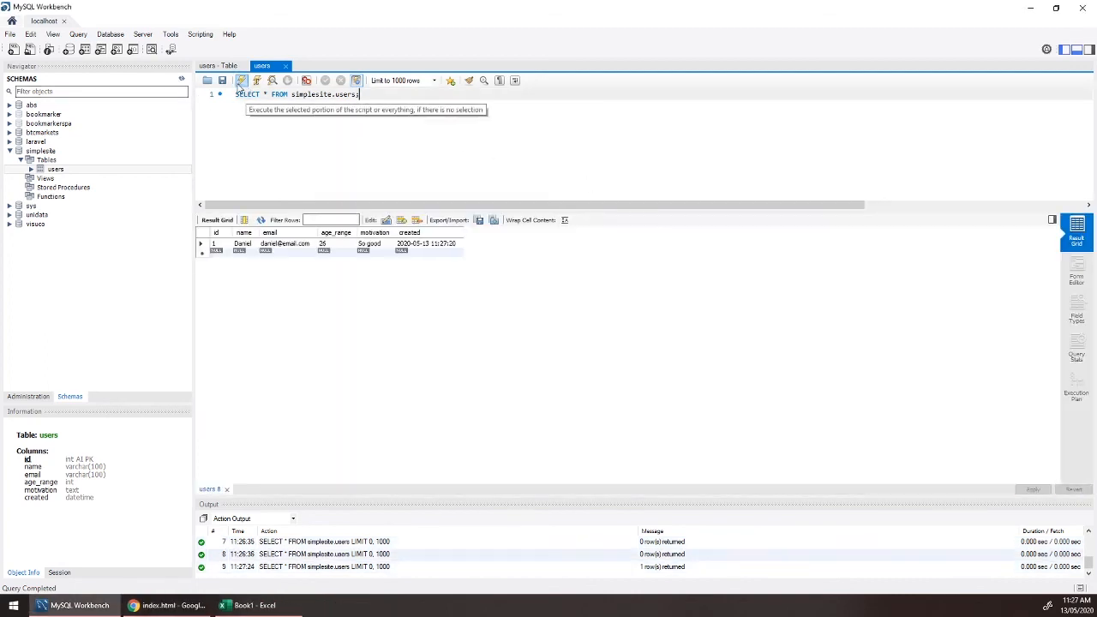
pyautogui.click(241, 86)
pyautogui.click(239, 89)
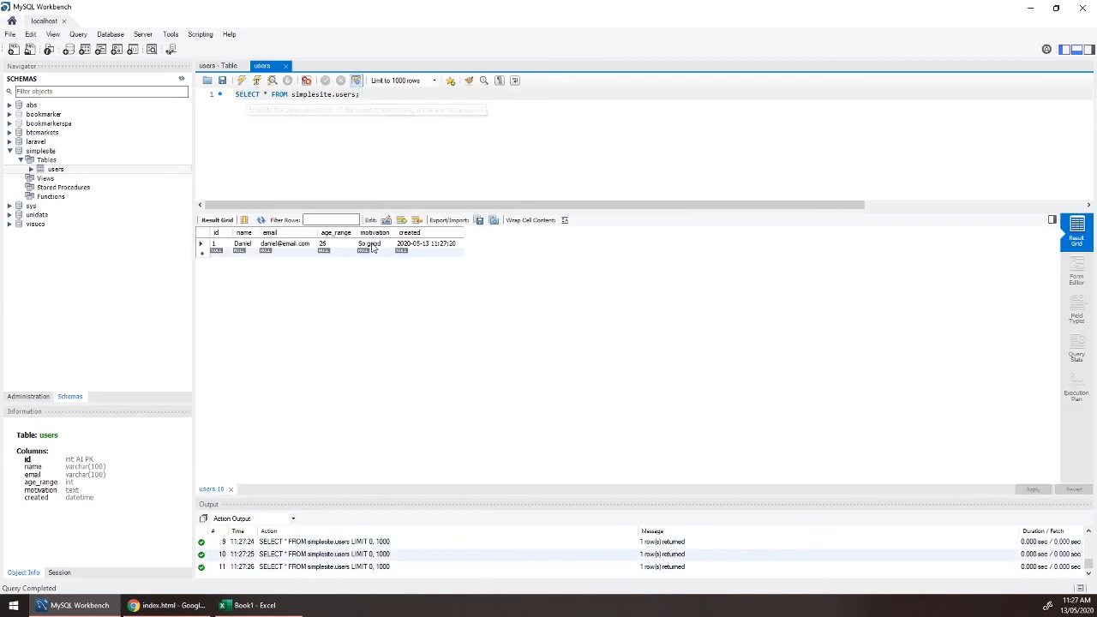
pyautogui.moveTo(433, 244); pyautogui.dragTo(232, 244)
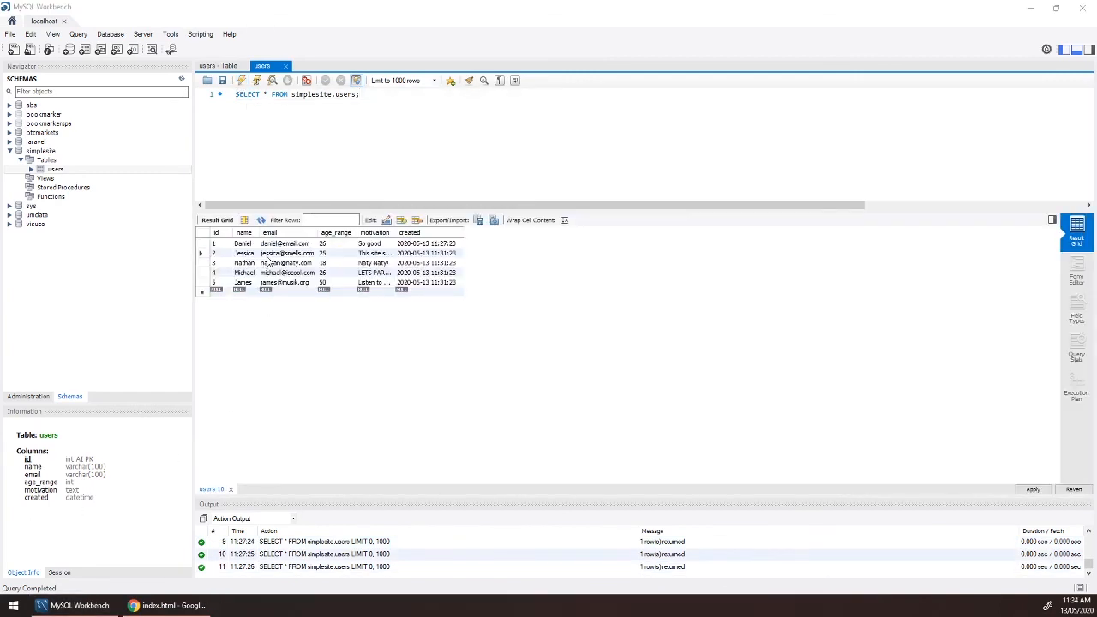
# Step: Rerun the SELECT query on simplesite.users and examine the listed rows and their age_range values
pyautogui.moveTo(237, 246); pyautogui.dragTo(420, 287)
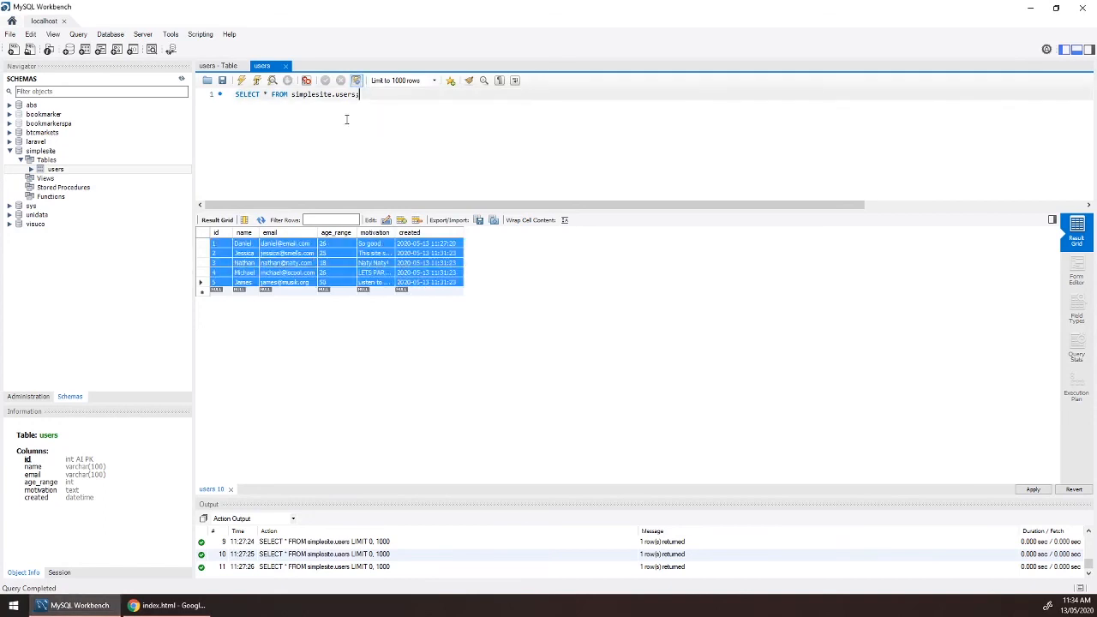
pyautogui.click(241, 79)
pyautogui.click(242, 80)
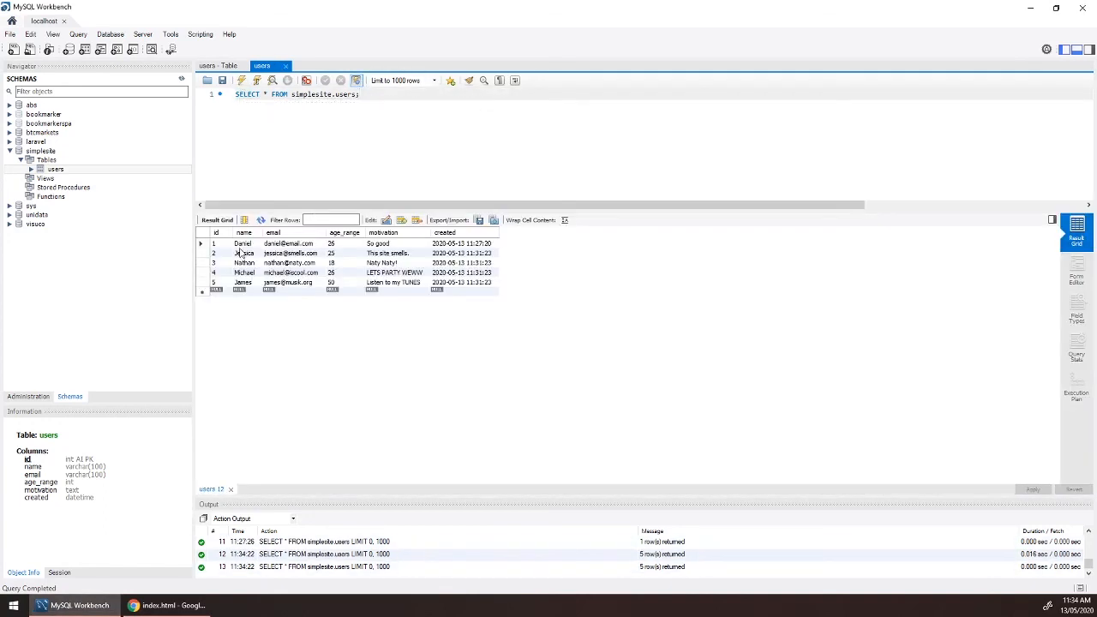
pyautogui.click(222, 247)
pyautogui.moveTo(223, 247); pyautogui.dragTo(438, 285)
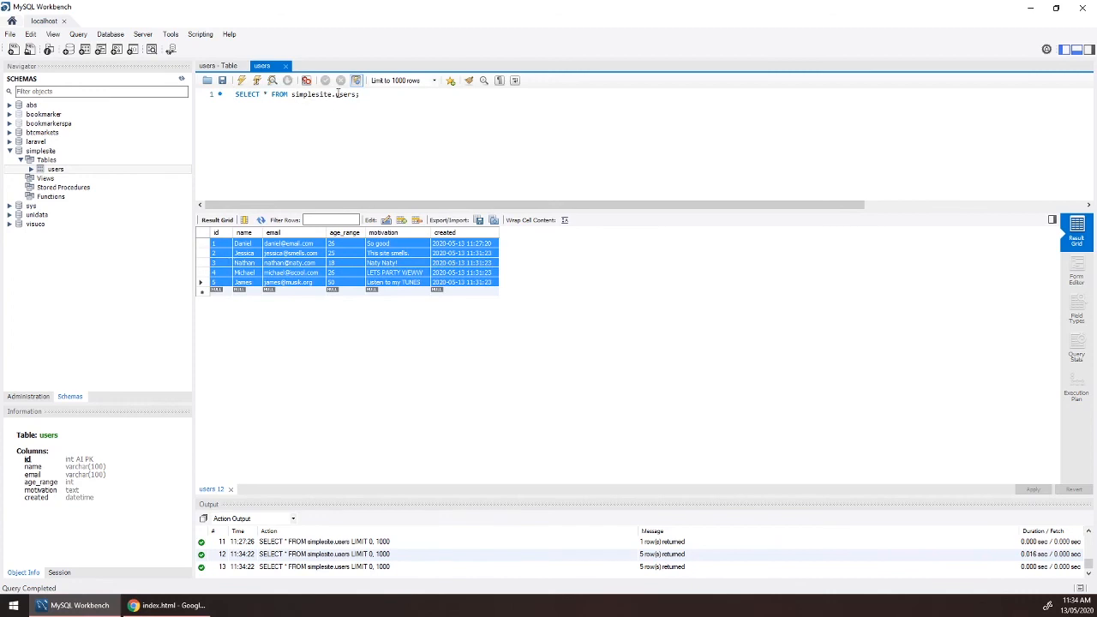
pyautogui.click(330, 263)
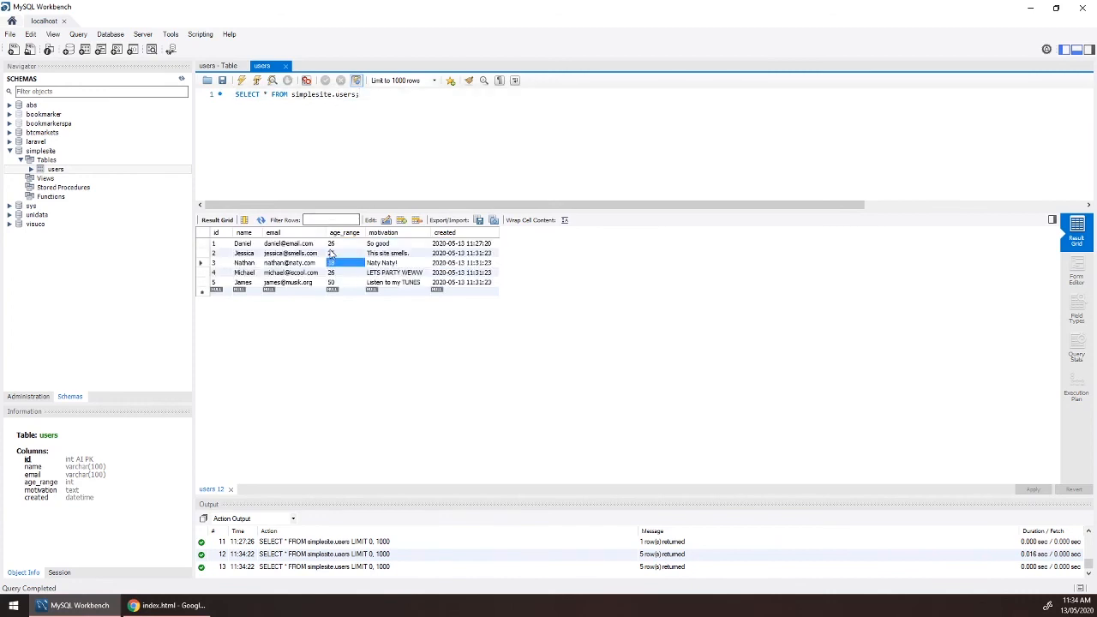
pyautogui.moveTo(329, 244)
pyautogui.mouseDown()
pyautogui.moveTo(337, 276)
pyautogui.moveTo(334, 246)
pyautogui.mouseUp()
# Step: Add the condition WHERE age_range > 26 to the SELECT query on simplesite.users and run it
pyautogui.click(374, 118)
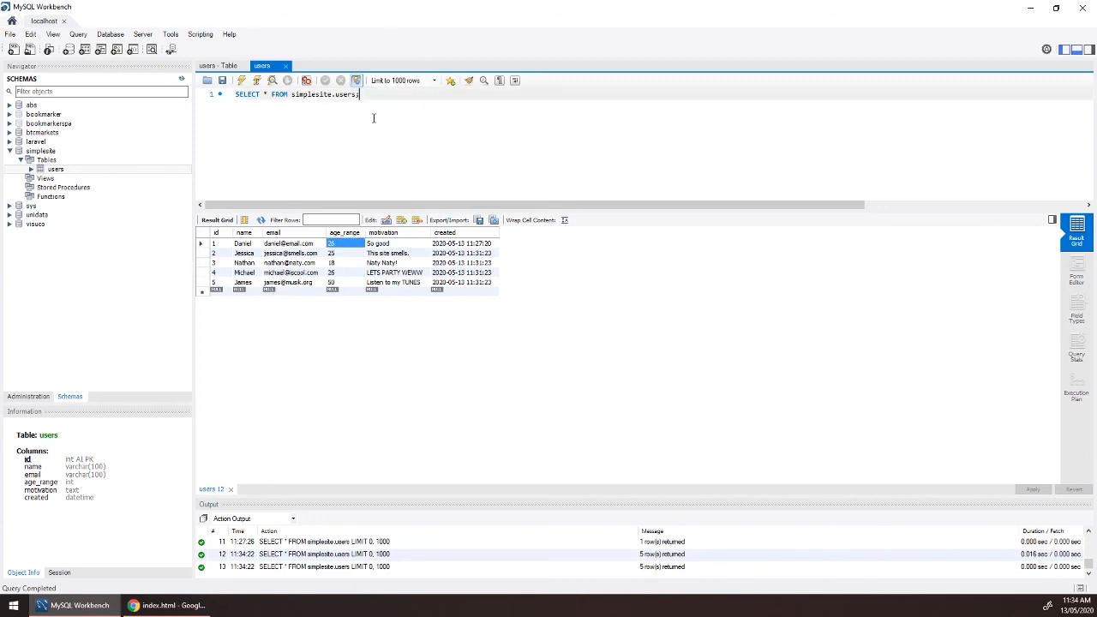
pyautogui.moveTo(377, 98); pyautogui.dragTo(221, 101)
pyautogui.click(386, 97)
pyautogui.write('WHERE age_range > 26')
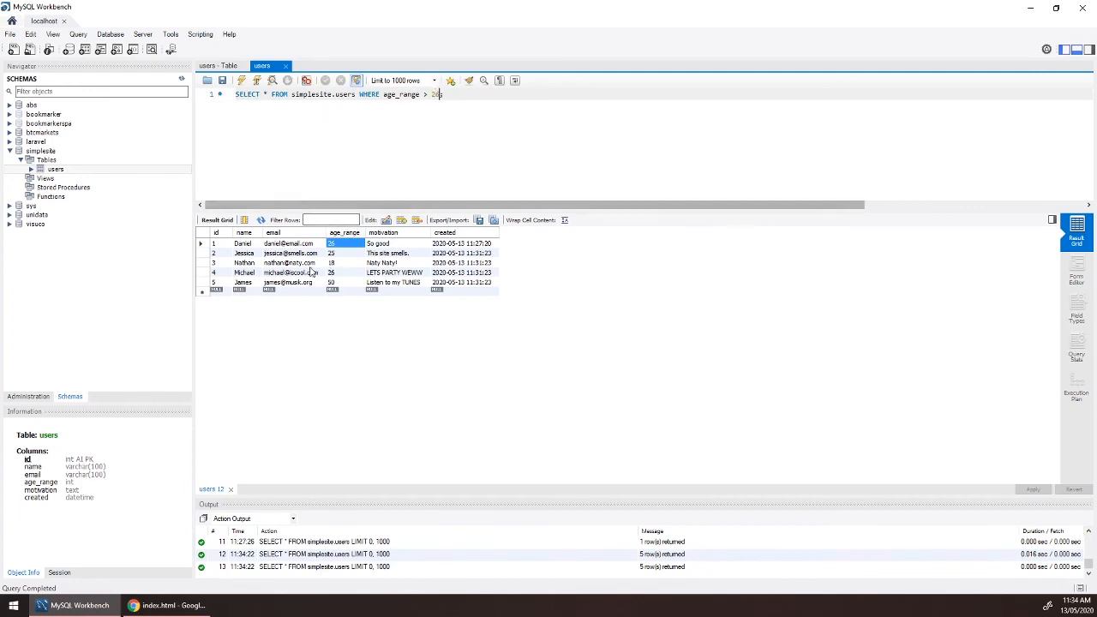
pyautogui.moveTo(338, 246); pyautogui.dragTo(339, 278)
pyautogui.click(342, 246)
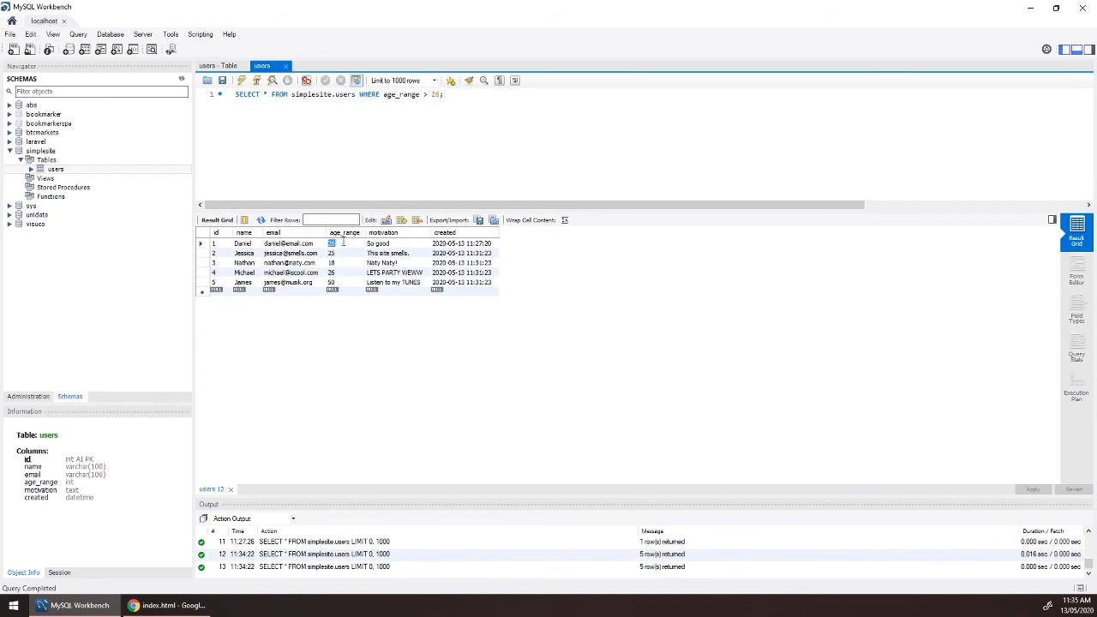
pyautogui.moveTo(238, 284); pyautogui.dragTo(409, 289)
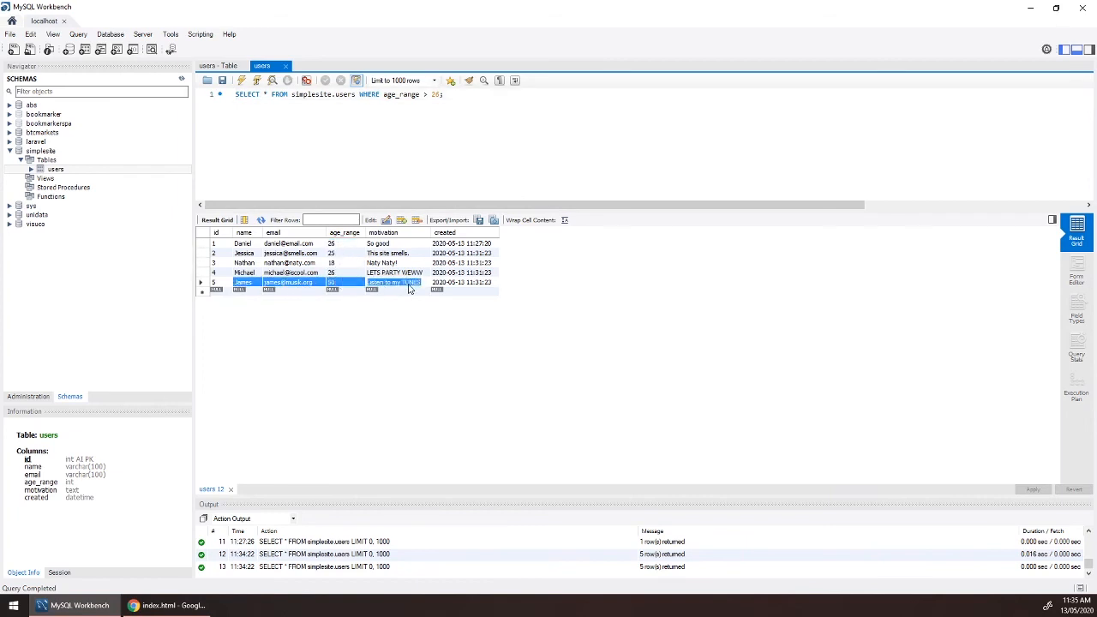
pyautogui.click(381, 262)
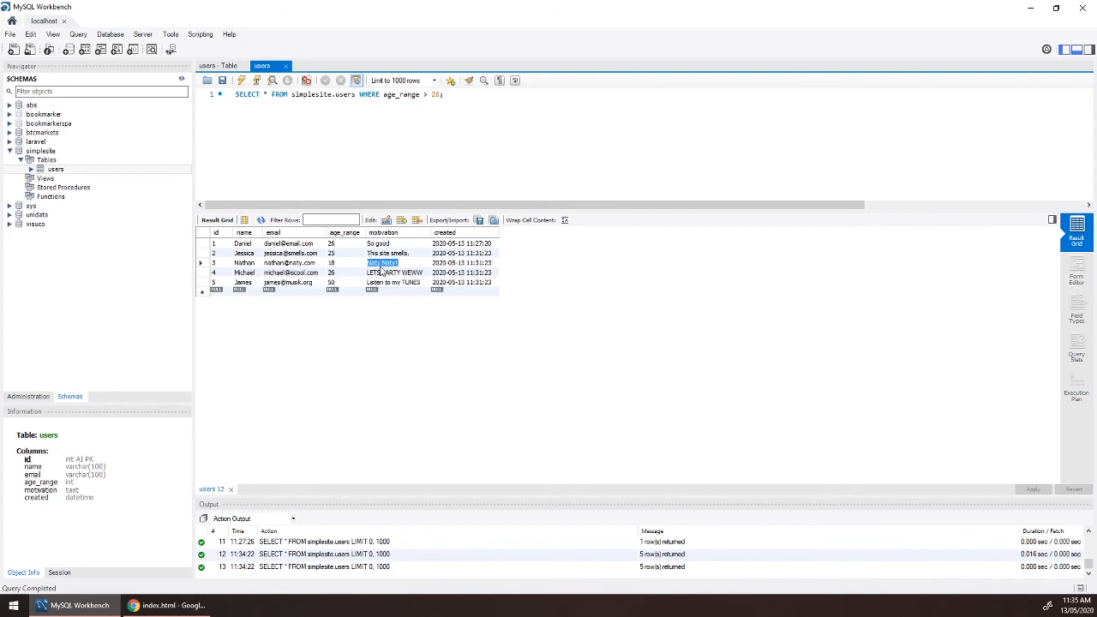
pyautogui.click(407, 168)
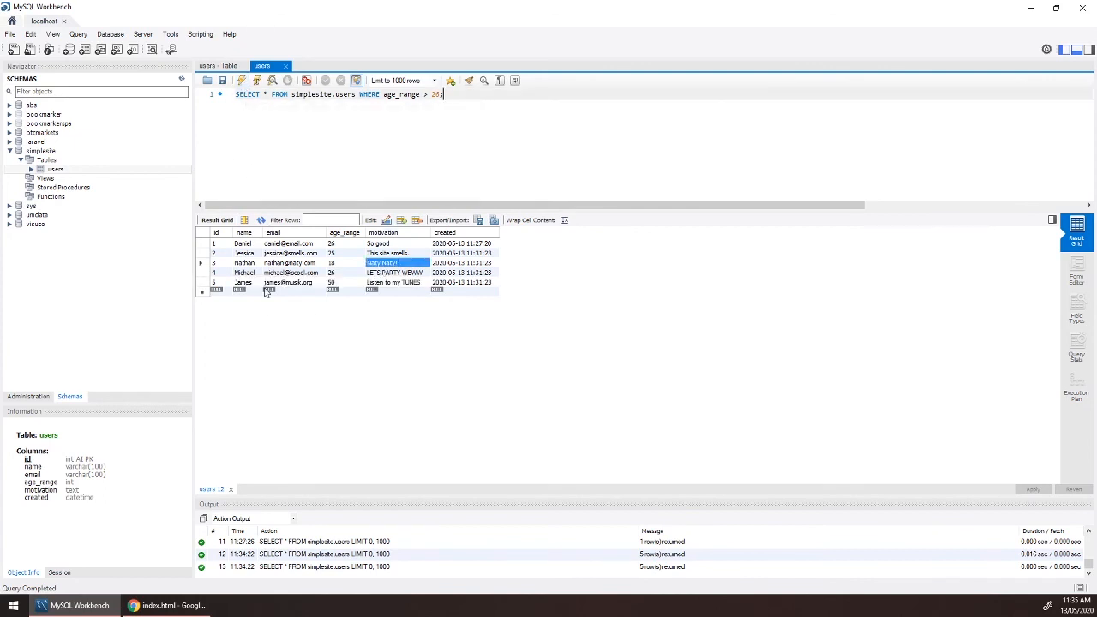
pyautogui.click(240, 80)
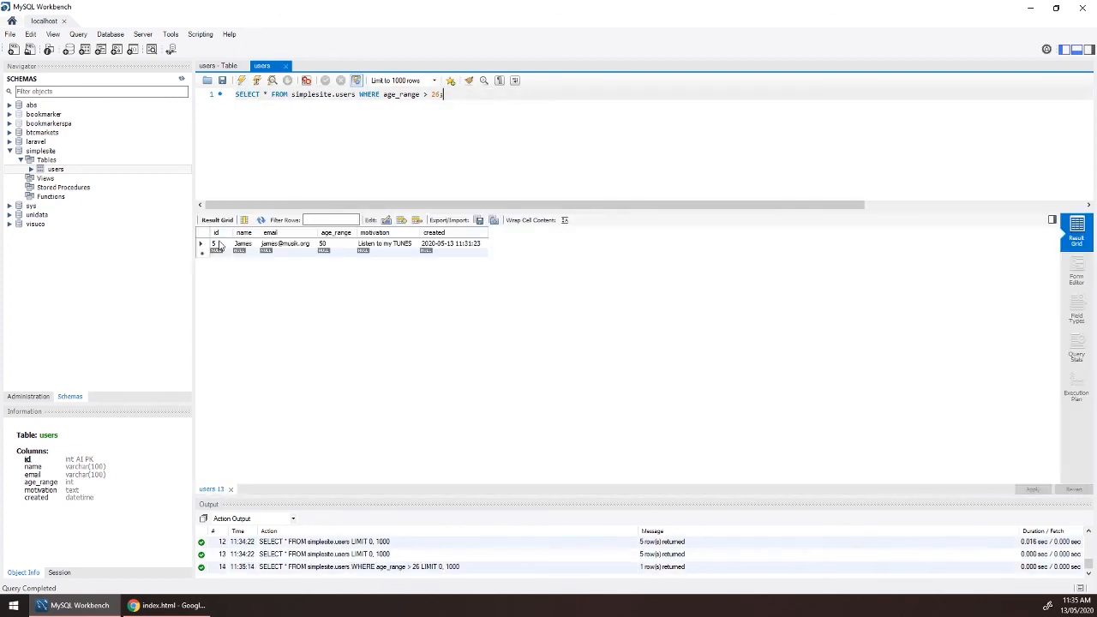
# Step: Examine the row returned by the filtered query and the SELECT statement that produced it
pyautogui.moveTo(219, 244); pyautogui.dragTo(447, 250)
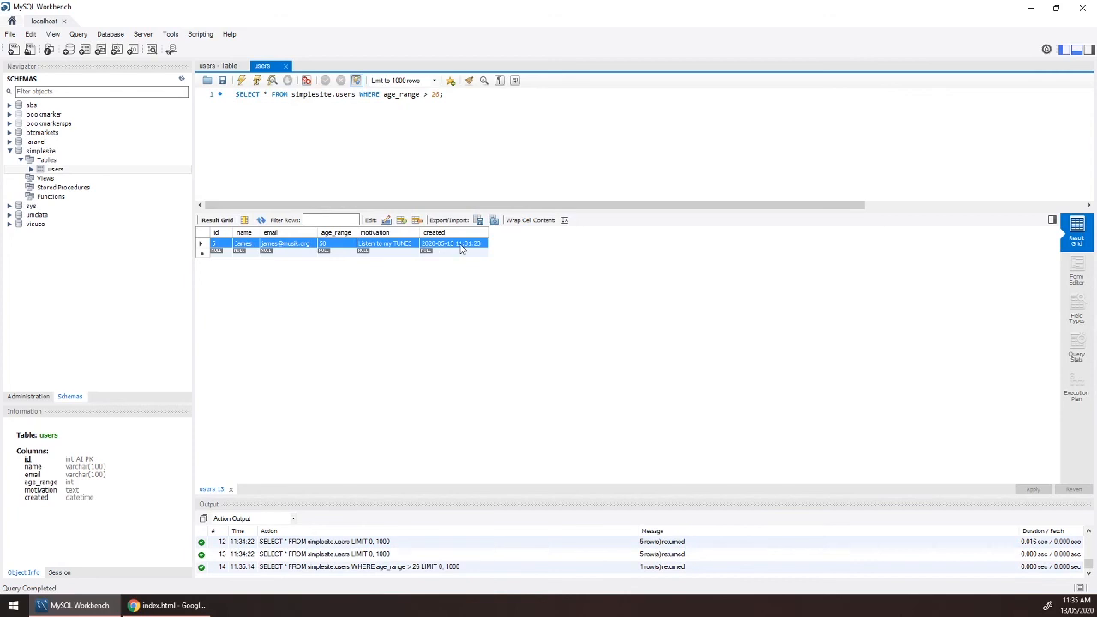
pyautogui.moveTo(522, 112); pyautogui.dragTo(235, 95)
pyautogui.moveTo(440, 117); pyautogui.dragTo(237, 94)
pyautogui.click(458, 92)
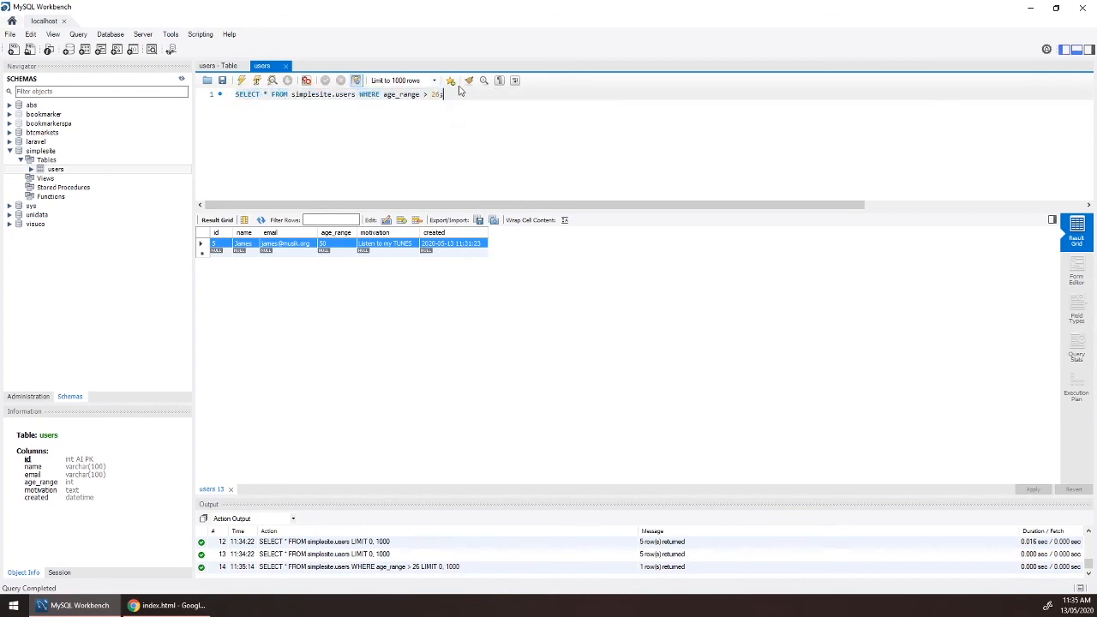
pyautogui.moveTo(456, 103); pyautogui.dragTo(139, 114)
pyautogui.click(387, 128)
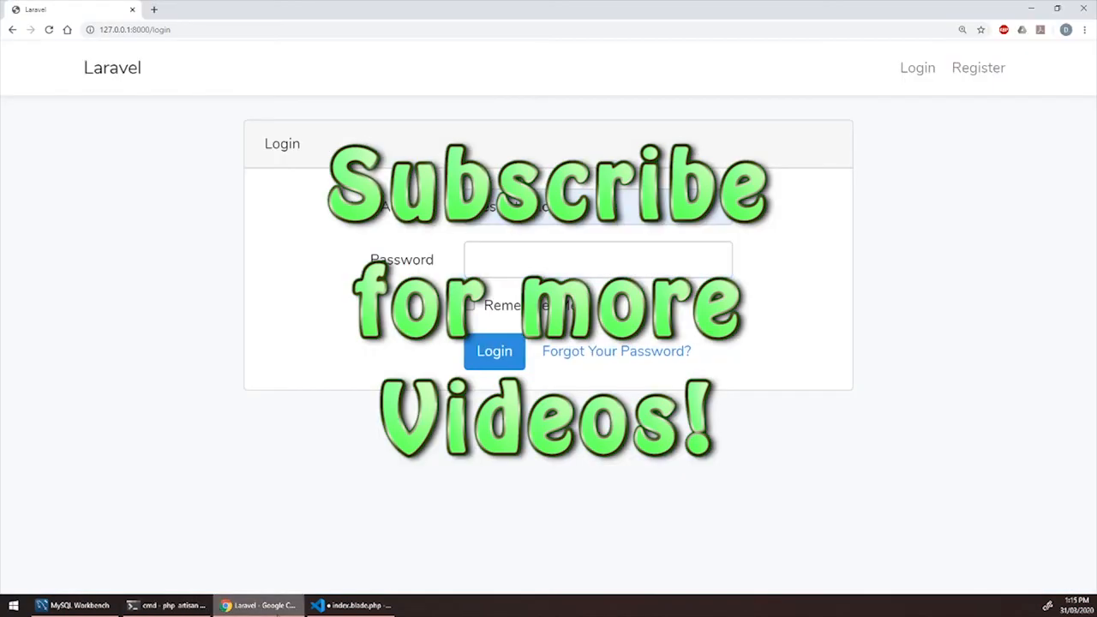
# Step: In Chrome, enter the account password on the Laravel login page and log in
pyautogui.write('*****')
pyautogui.click(494, 351)
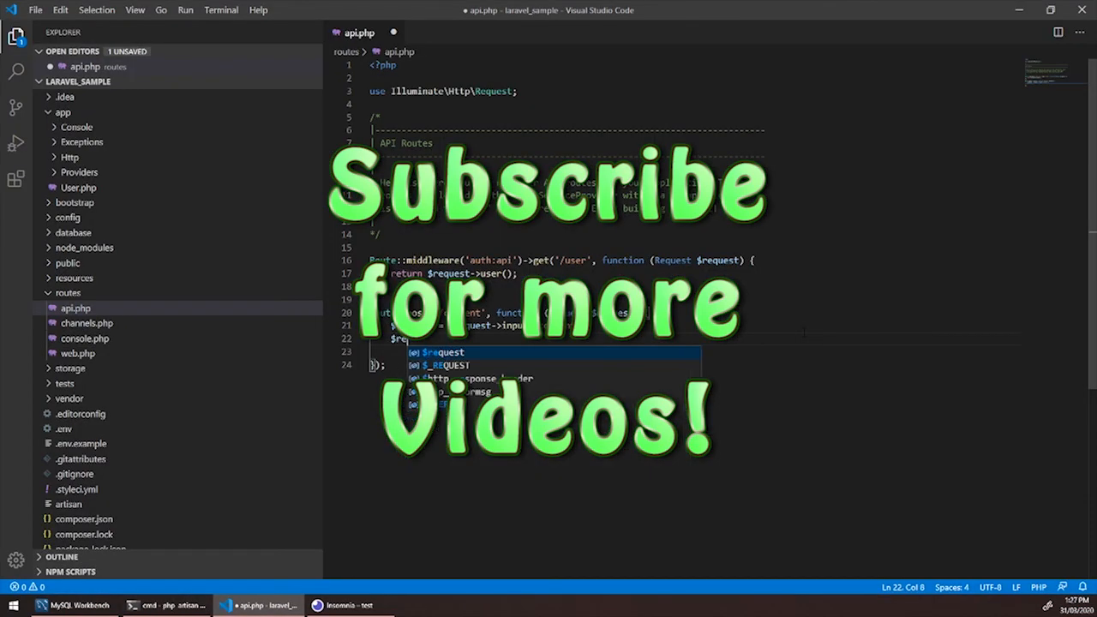
# Step: In VS Code, make the api.php comment route return "We have received your comment: " plus $comment, and send the Insomnia test request
pyautogui.write("We have received your comment: ' .$comment;")
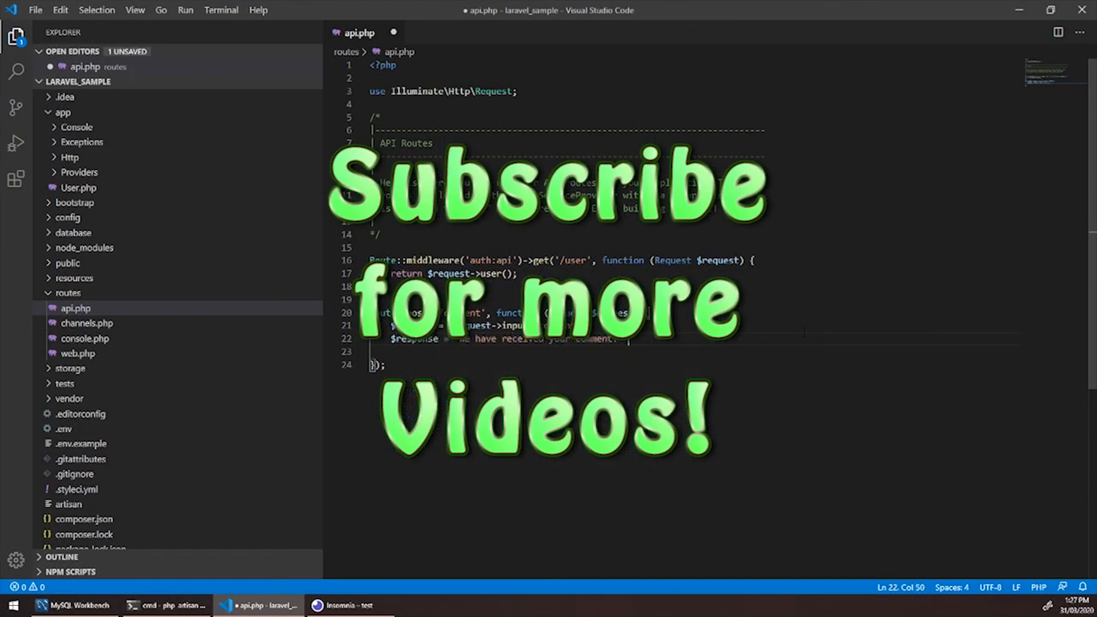
pyautogui.press('Return')
pyautogui.write('return $resp')
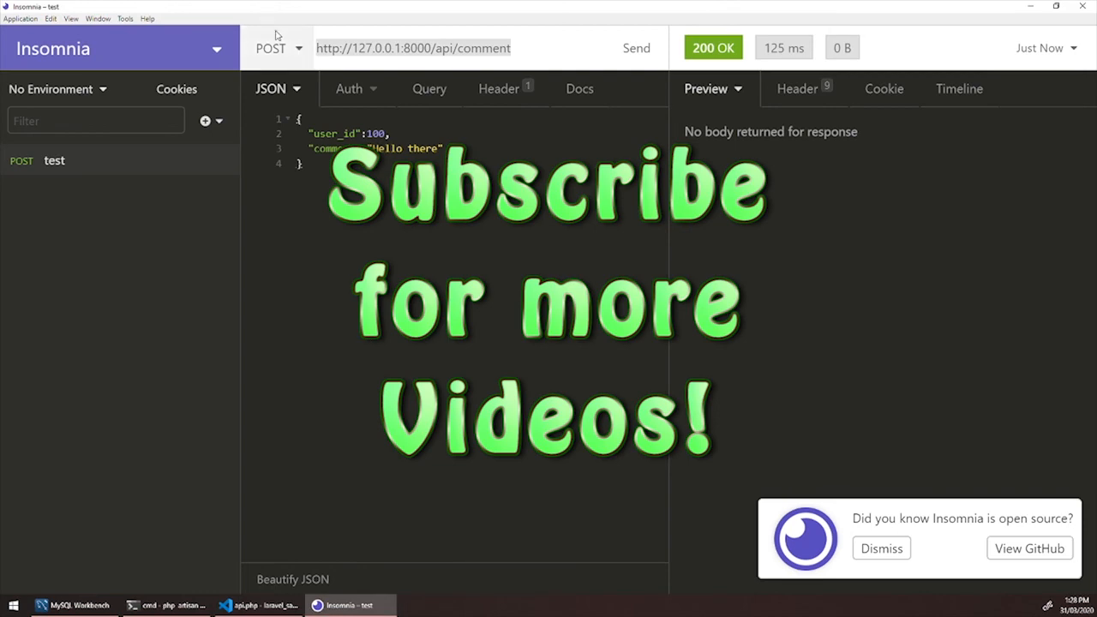
pyautogui.hotkey('ctrl', 'Return')
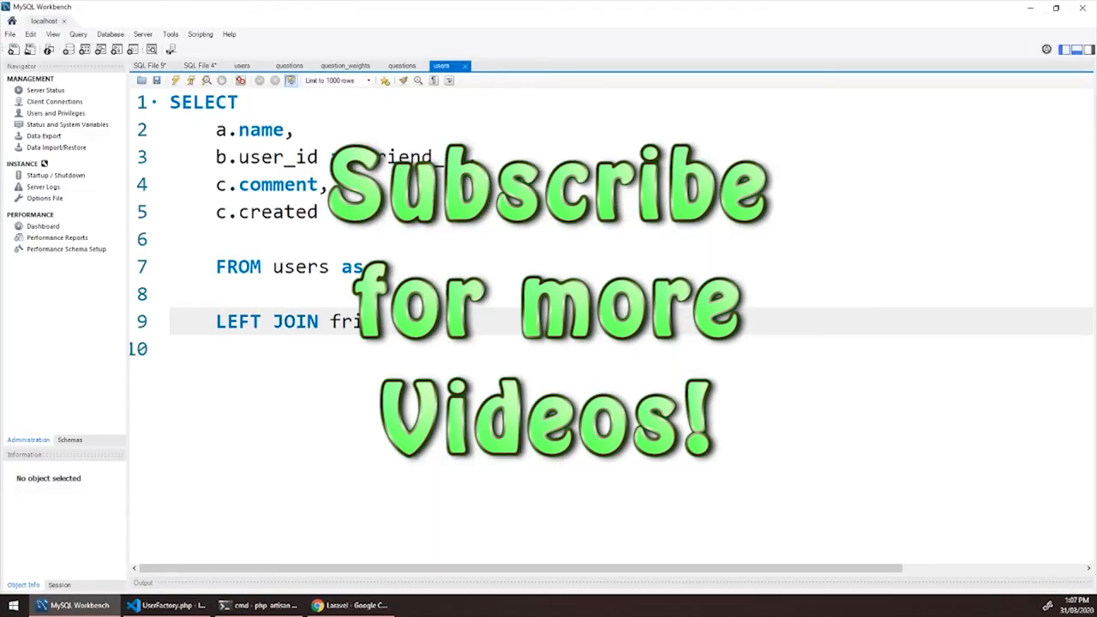
# Step: In MySQL Workbench, add the join condition ON a.user_id=b.user_id to the LEFT JOIN
pyautogui.write('ON a.user_id=b.user_id')
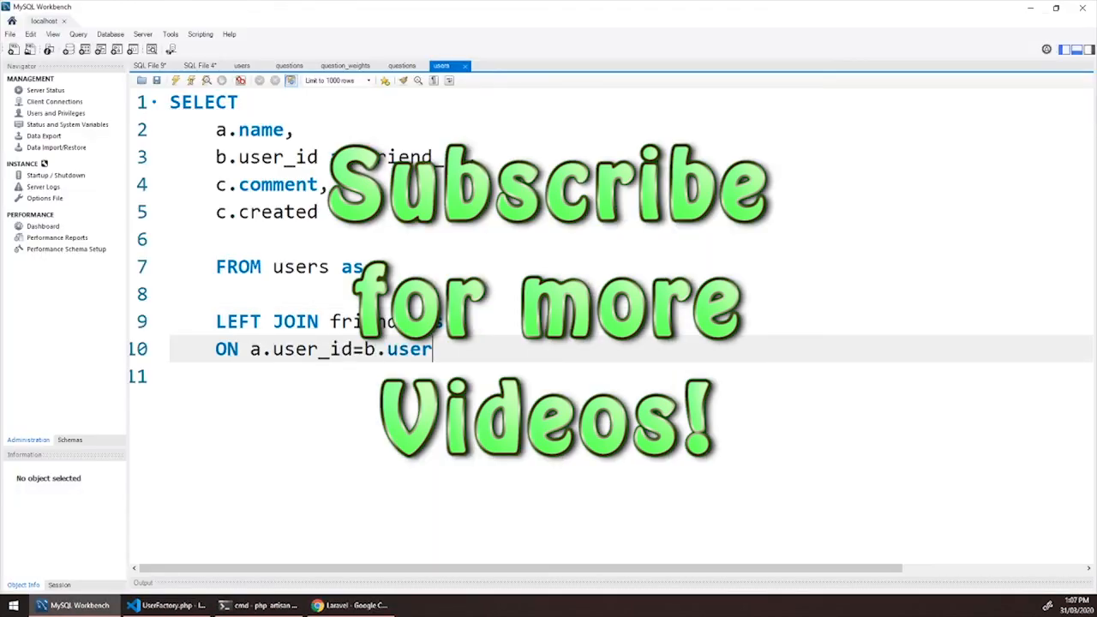